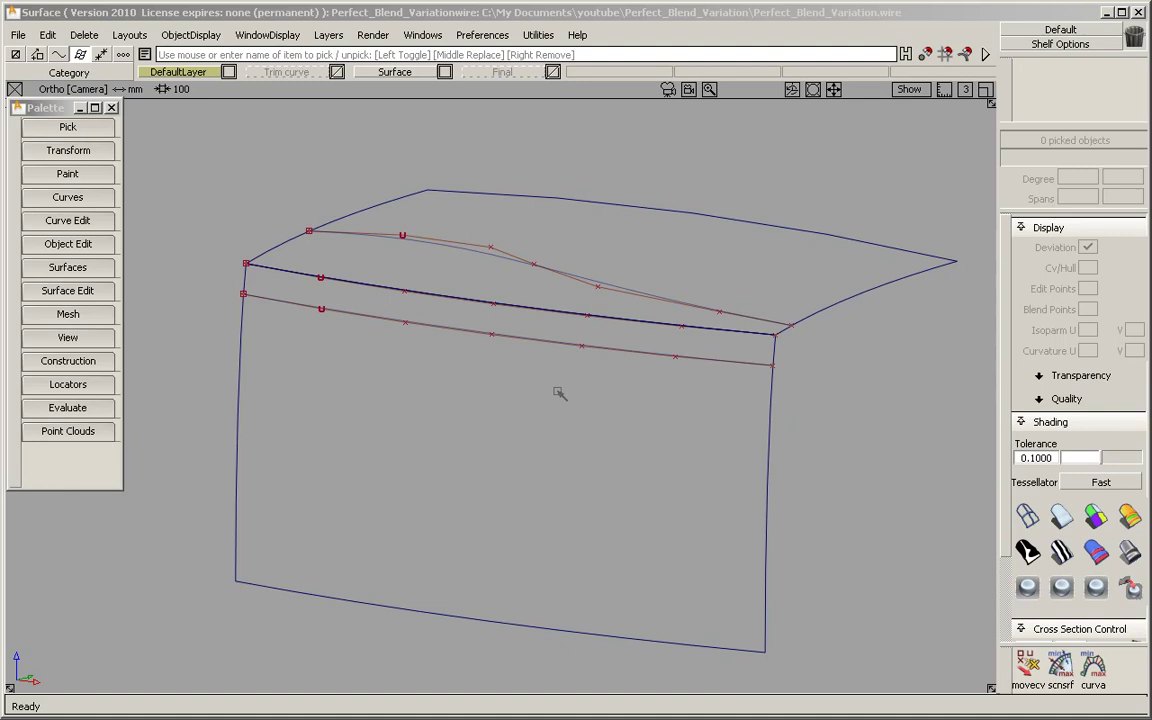
- Check the degree and span count of the upper, lower and middle edge curves
left_click_drag(469, 240, 532, 255, "ctrl+shift")
left_click(532, 265)
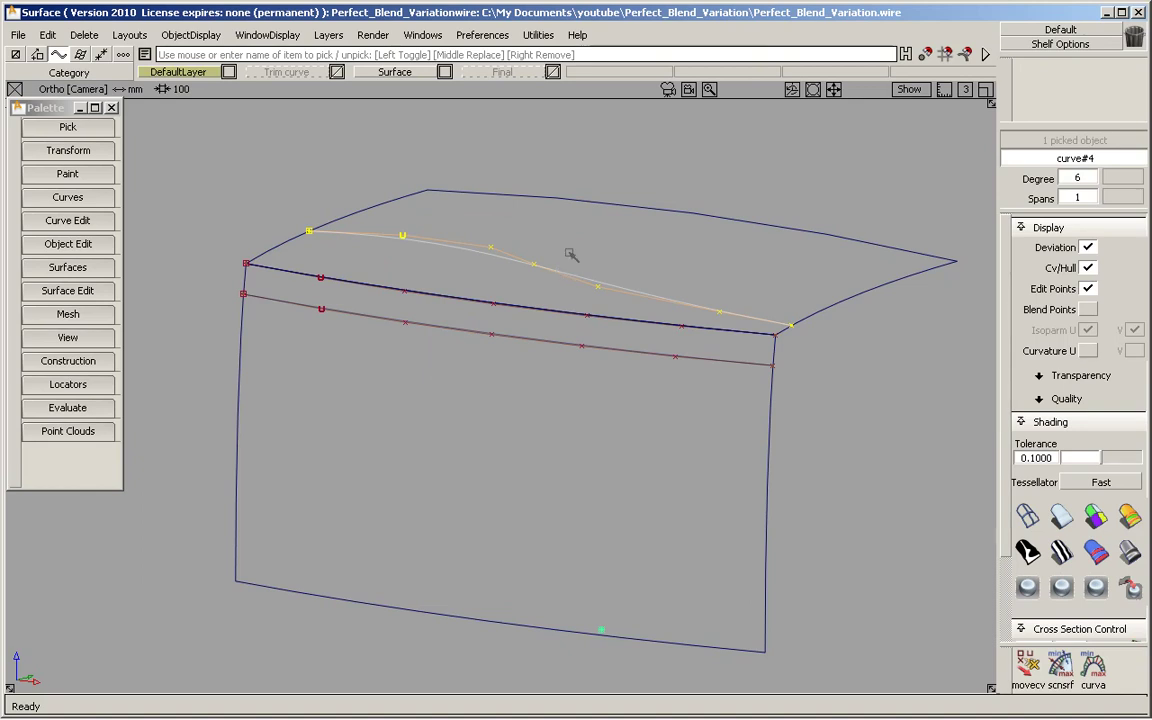
left_click_drag(509, 445, 530, 327, "ctrl+shift")
left_click(532, 342)
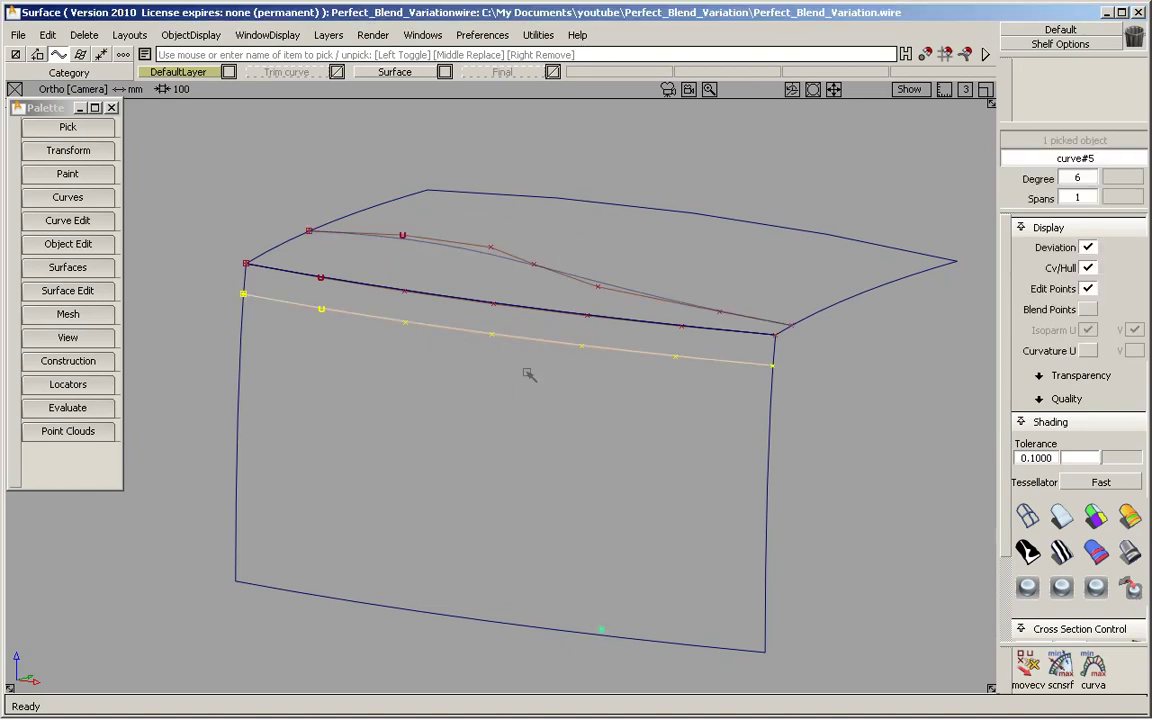
left_click(543, 429)
left_click(548, 304)
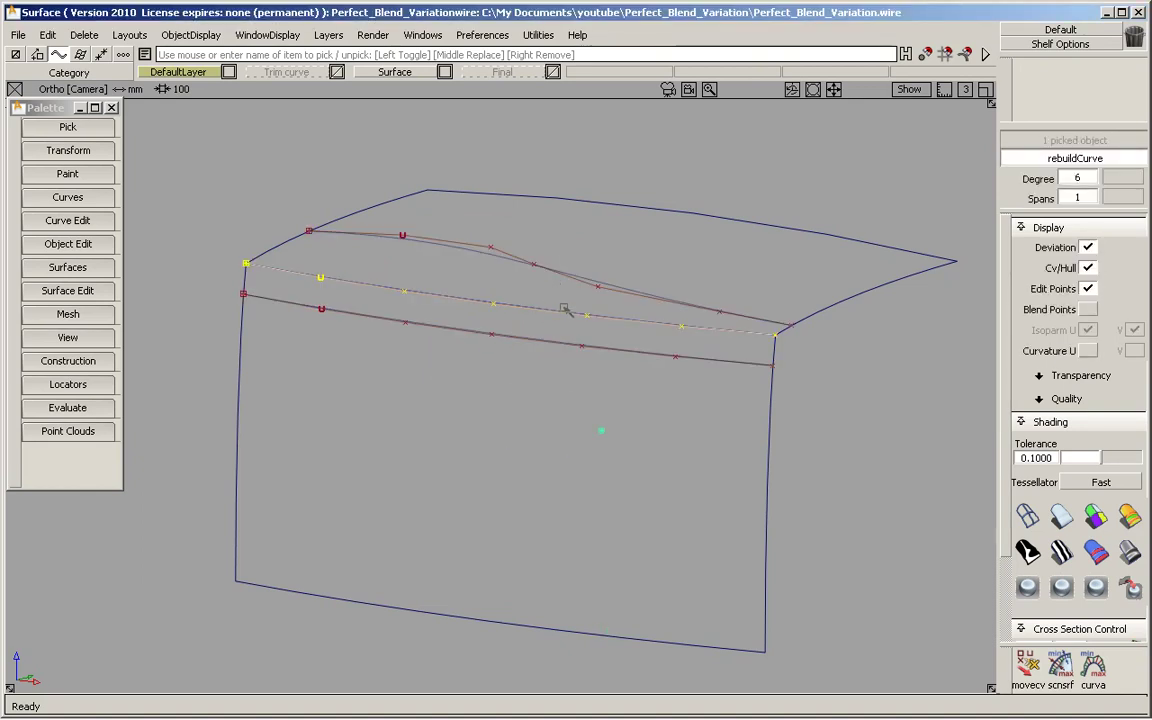
left_click(565, 309)
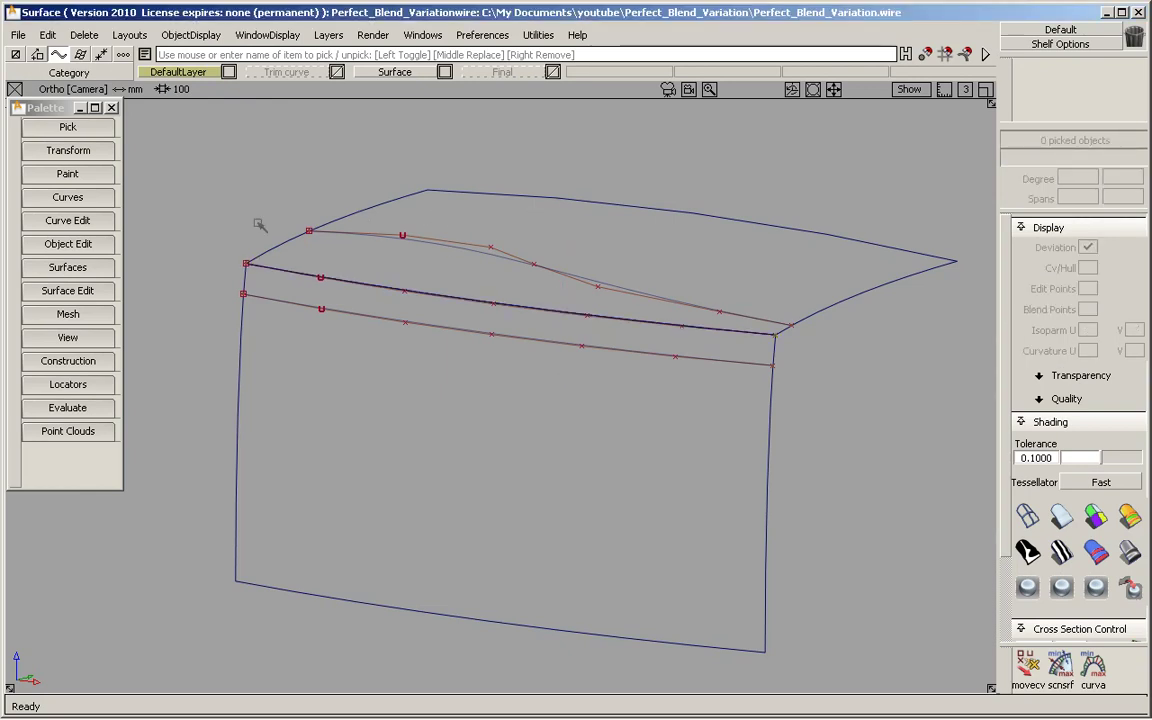
- Create a Skin surface between the upper wavy curve and the lower curve below the shared edge
left_click(68, 267)
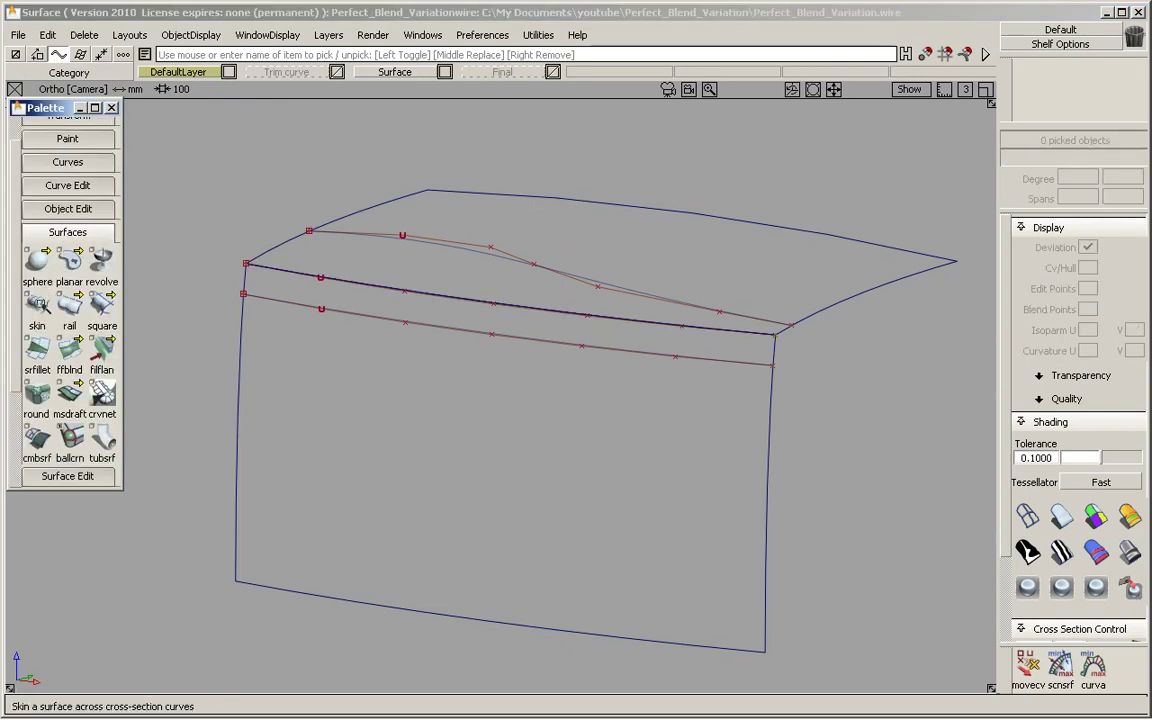
left_click(37, 303)
left_click(475, 249)
left_click(467, 330)
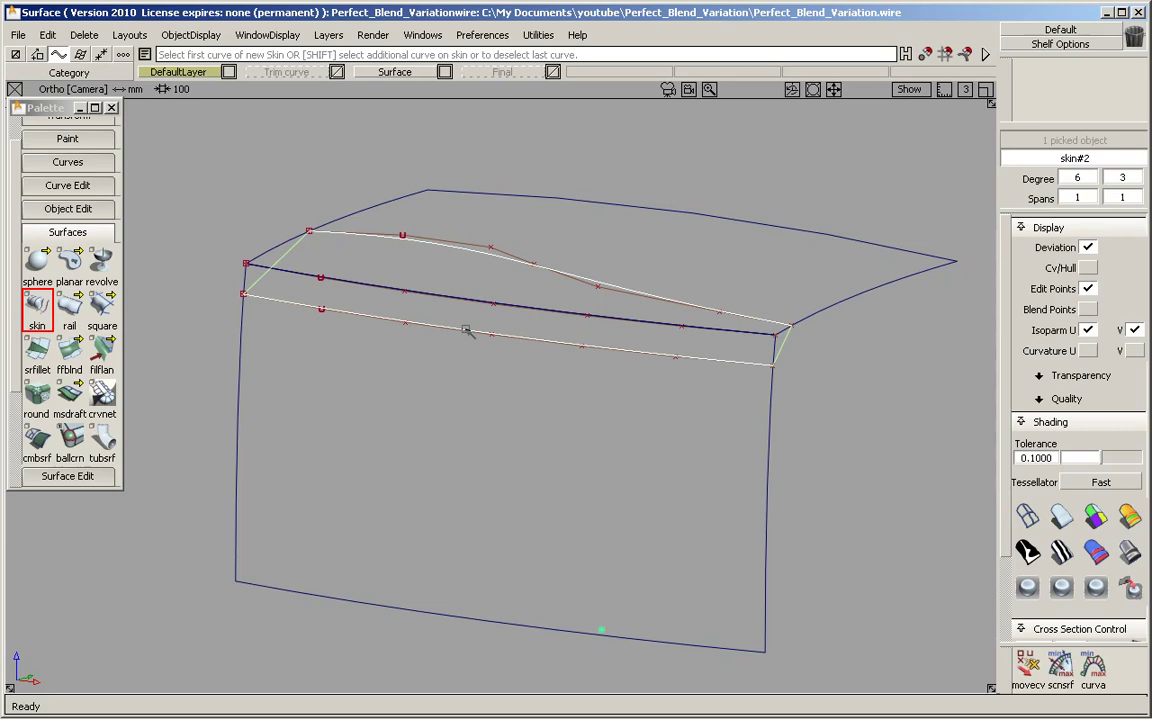
- Show the skin surface's CVs and hulls and examine how the CV rows run between its long edges in the Left view
mouse_move(375, 316)
left_mouse_down("ctrl+shift")
mouse_move(380, 222)
mouse_move(308, 240)
left_mouse_up("ctrl+shift")
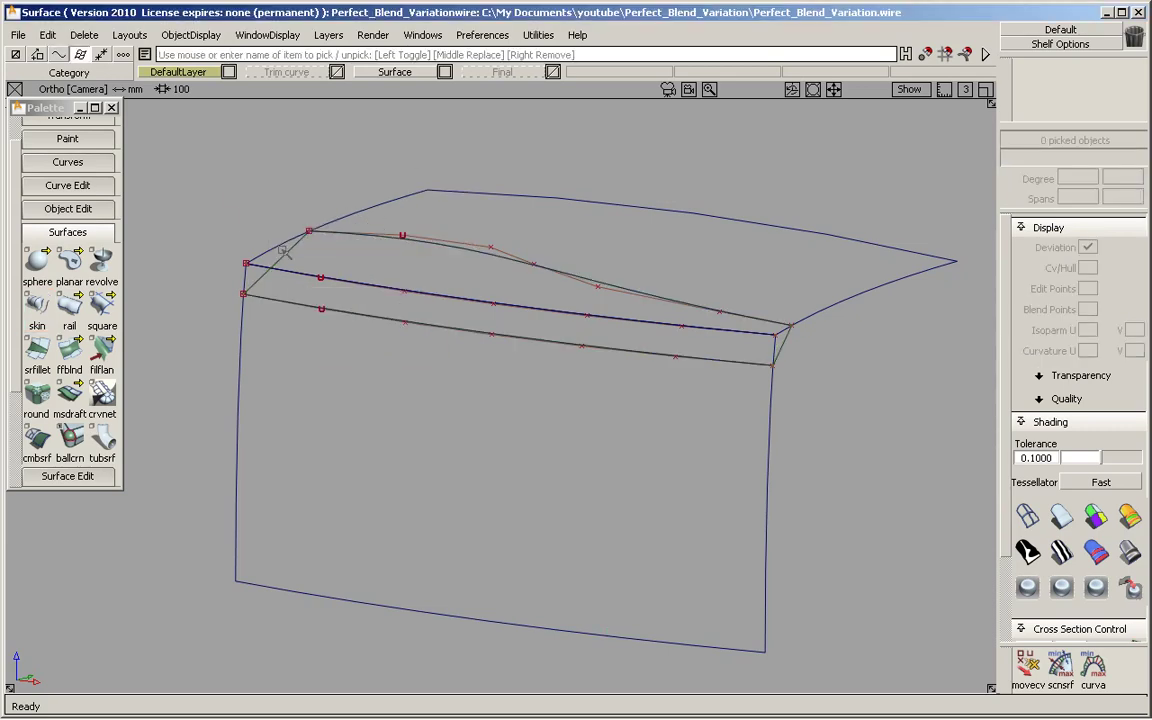
left_click(285, 251)
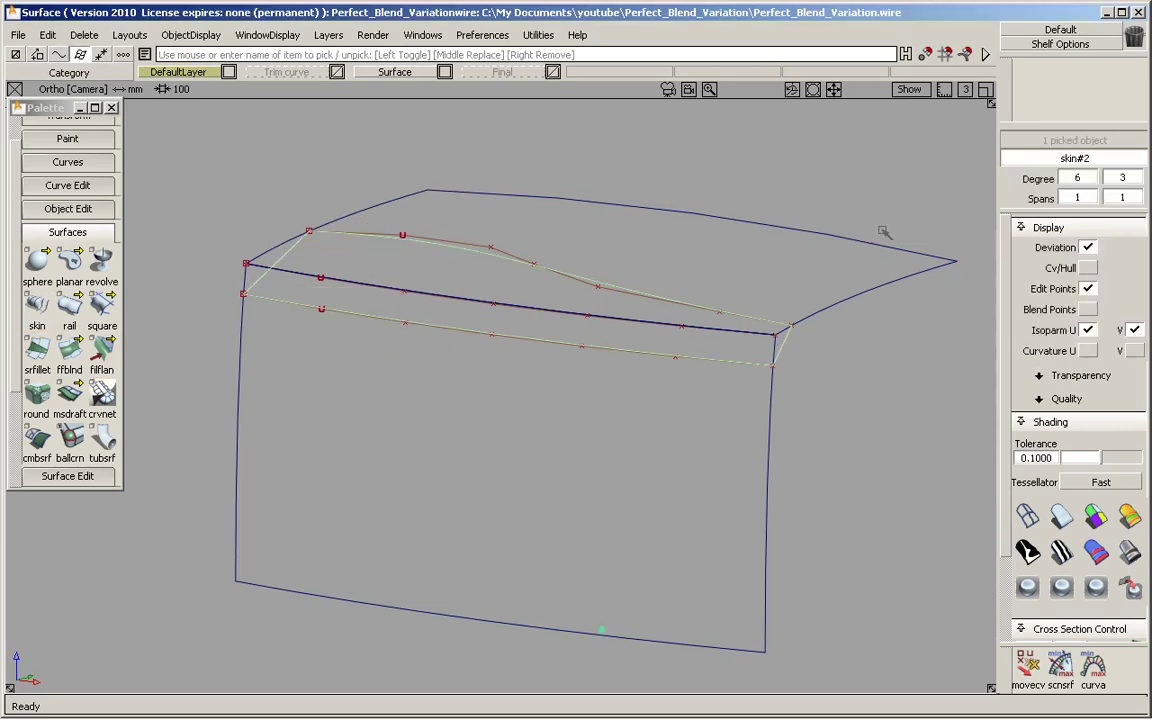
left_click(1088, 268)
key("shift+alt")
left_click(58, 167)
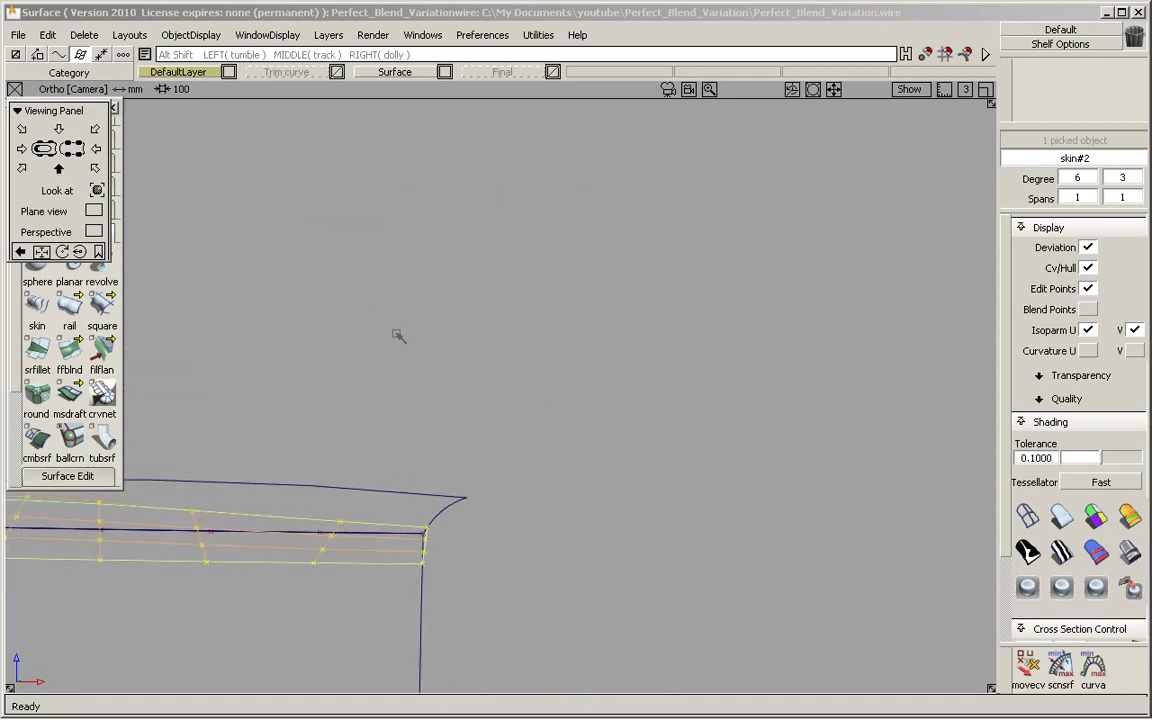
middle_click_drag(381, 522, 820, 213, "alt+shift")
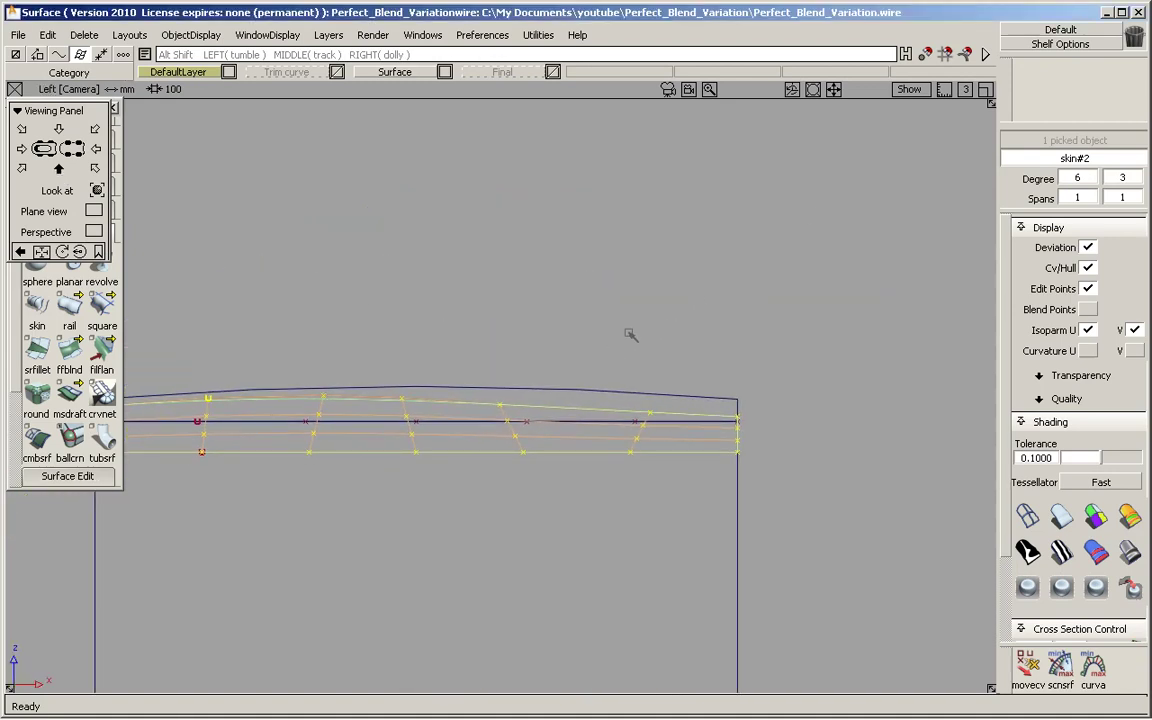
middle_click_drag(630, 335, 777, 231, "alt+shift")
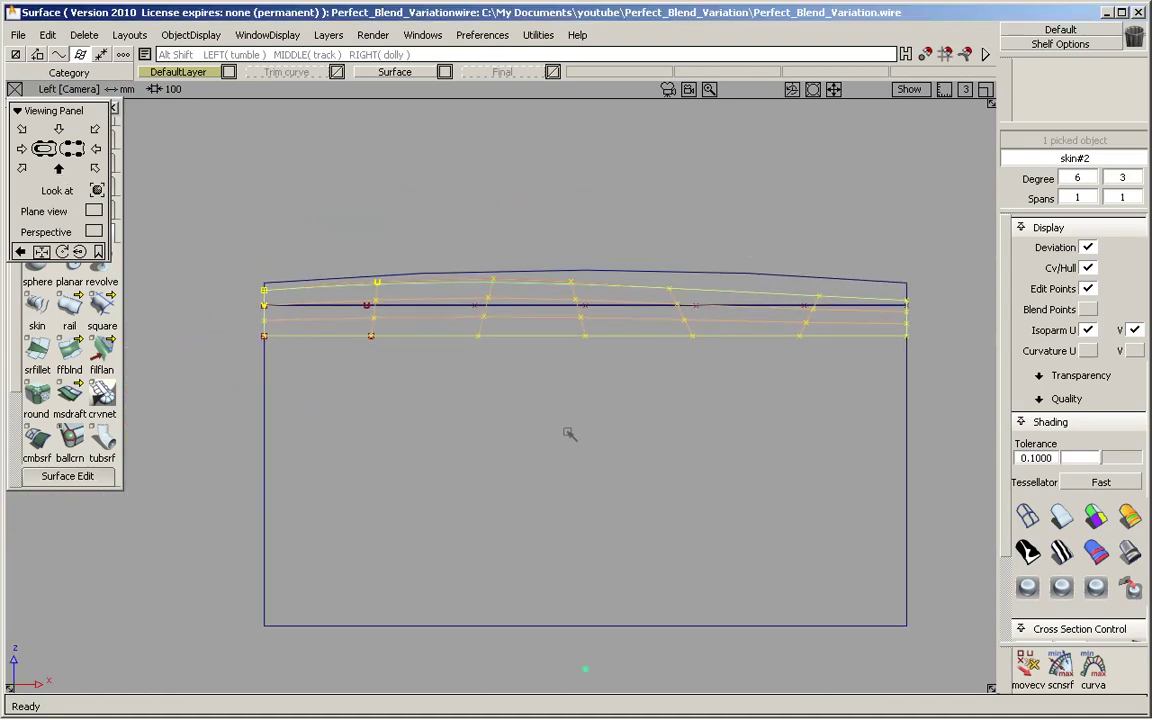
right_click_drag(569, 433, 571, 380, "alt+shift")
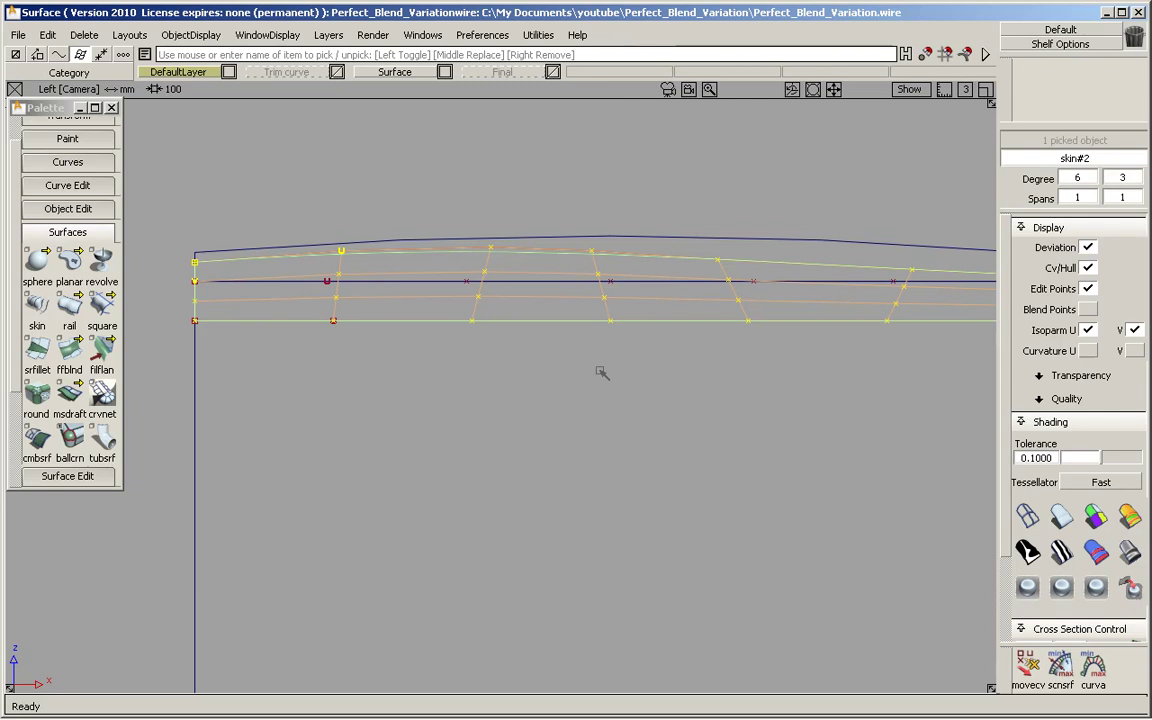
right_click_drag(599, 373, 639, 394, "alt+shift")
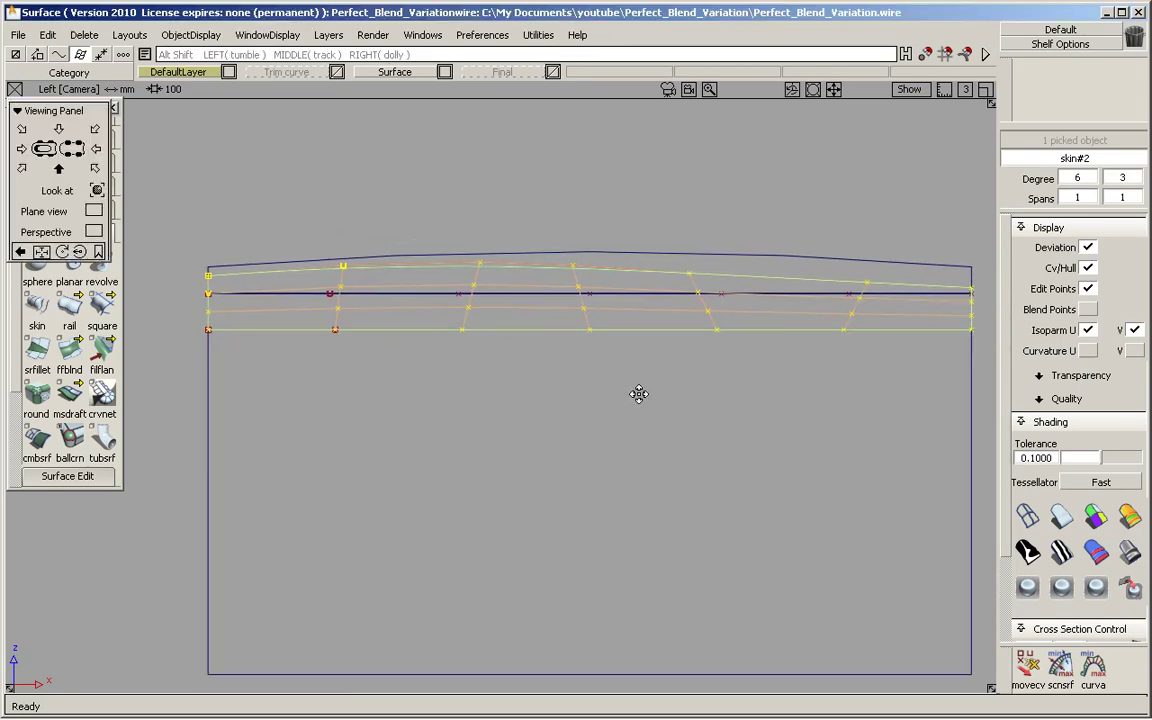
middle_click_drag(639, 394, 630, 388, "alt+shift")
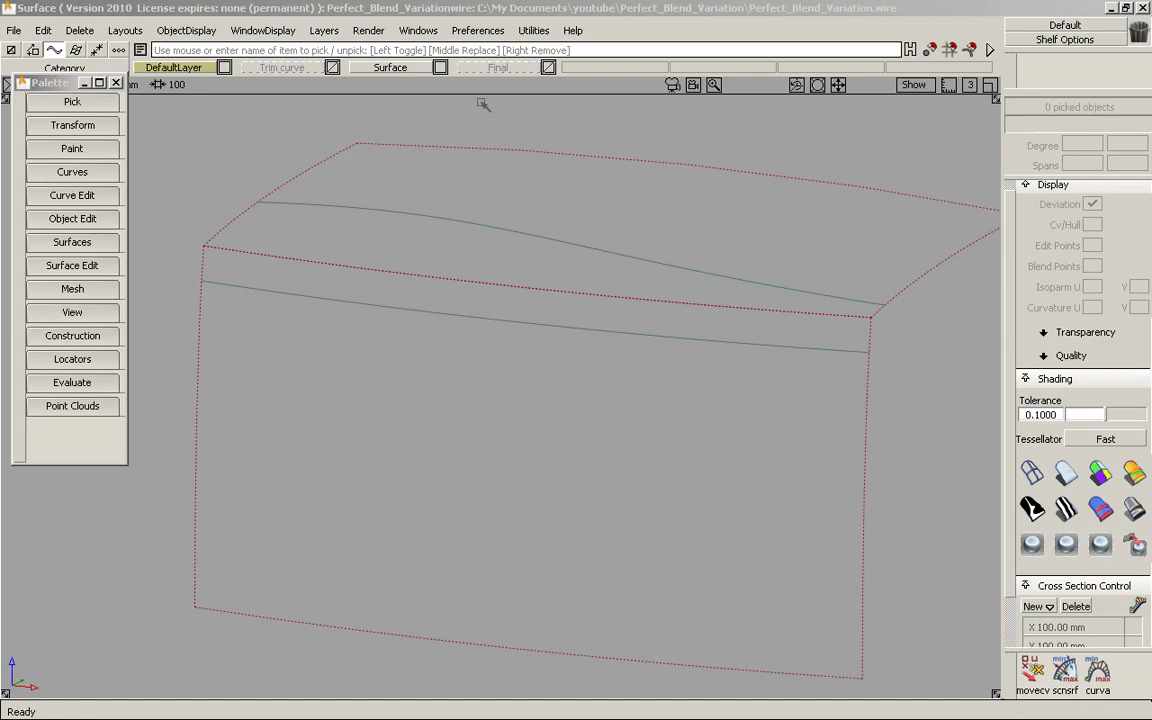
- Check which preset is active in the Construction Options
left_click(490, 30)
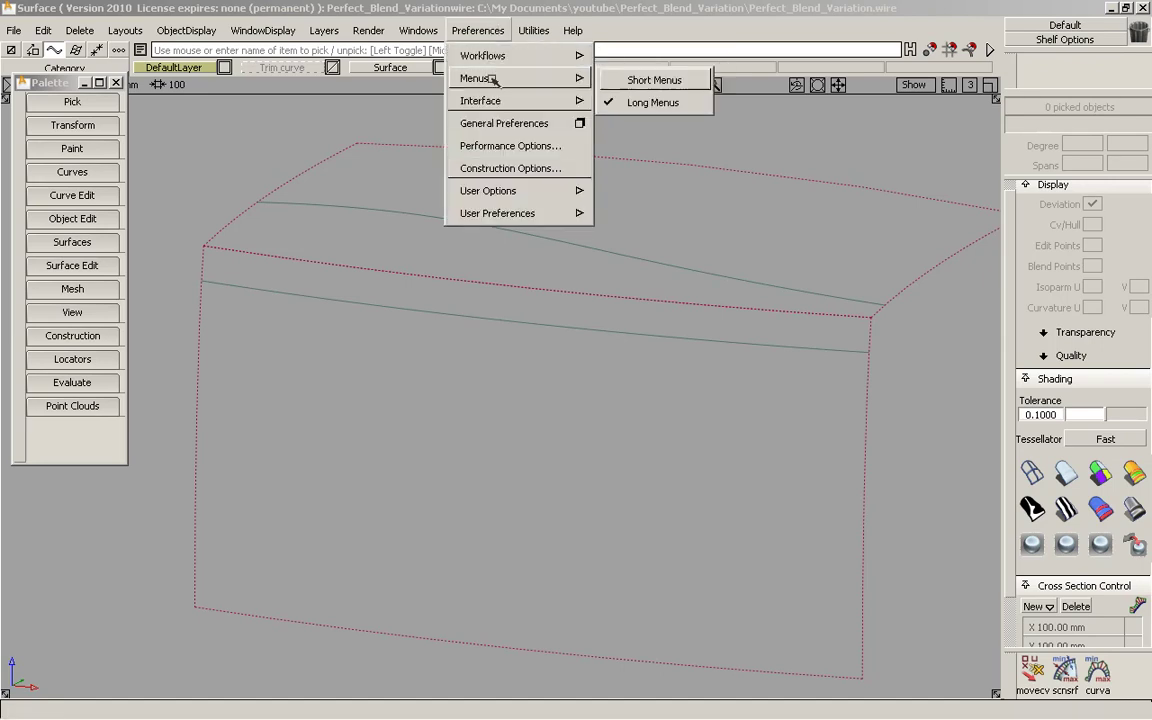
left_click(494, 170)
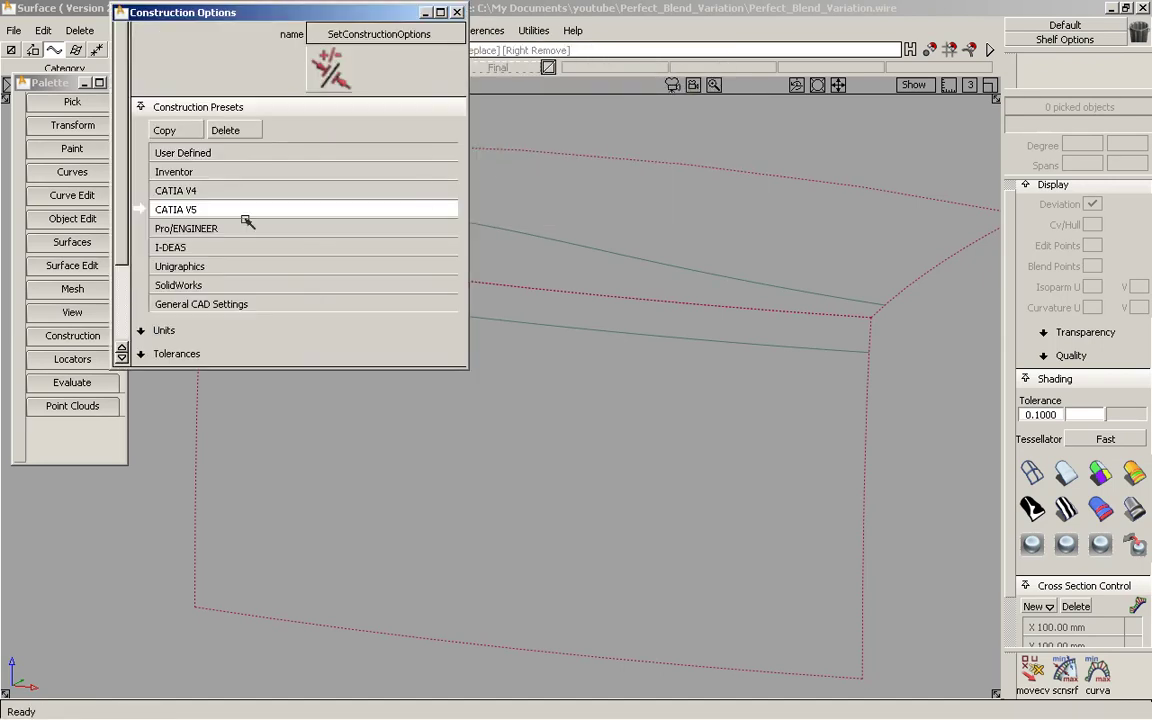
left_click(457, 13)
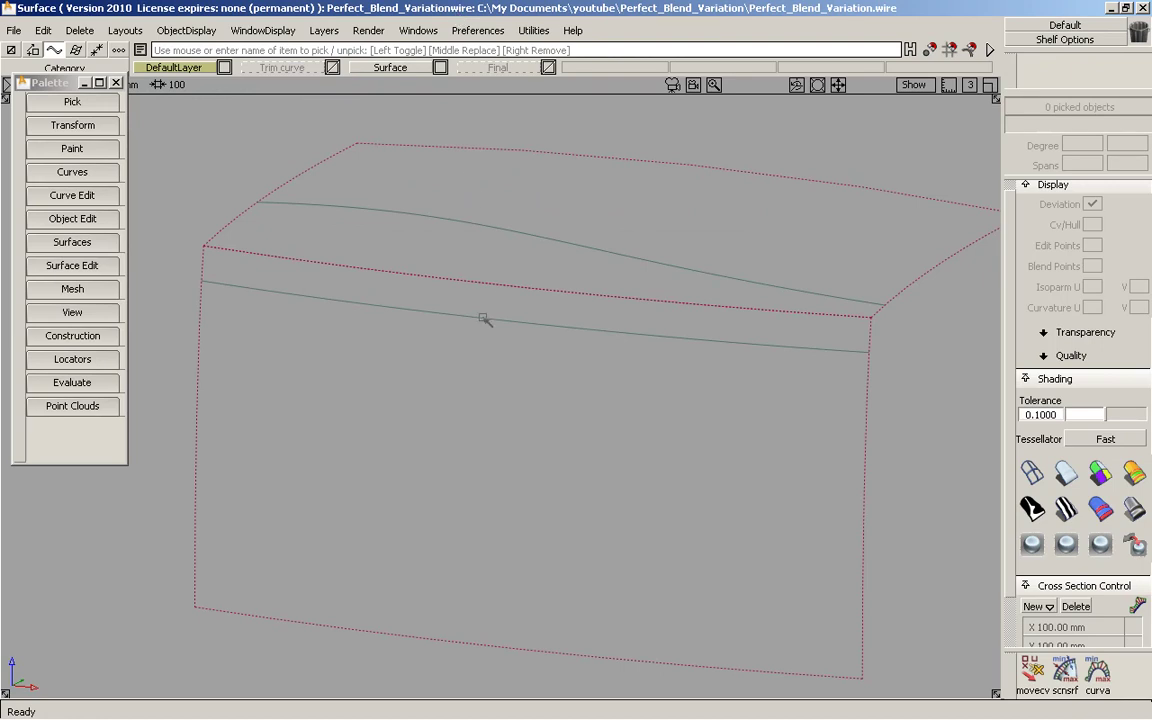
- Draw a single-span edit point curve from the start to the end of the upper curve-on-surface
left_click(82, 171)
left_click(73, 200)
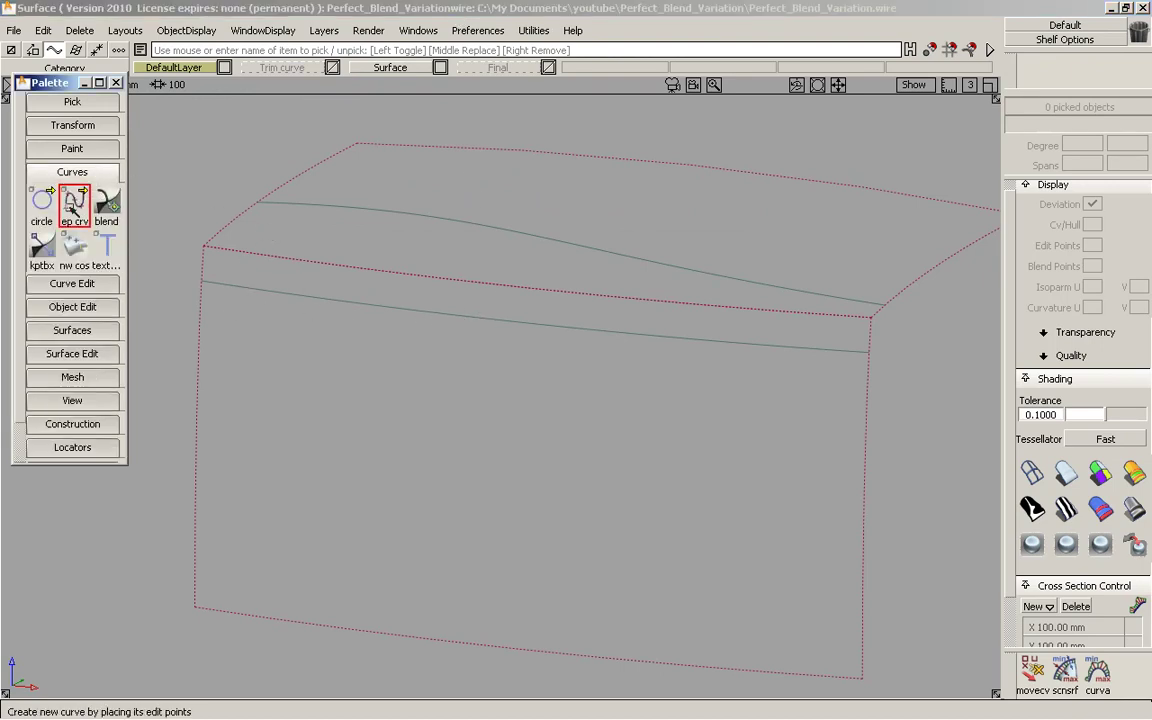
left_click(378, 212)
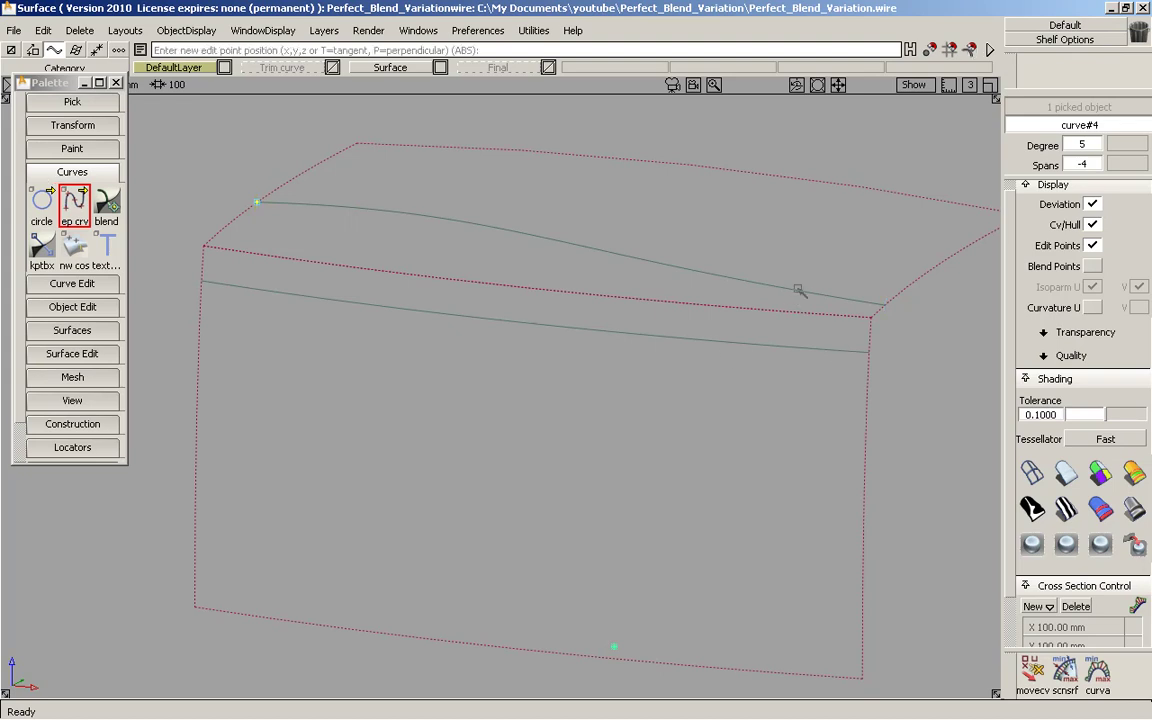
left_click(882, 305)
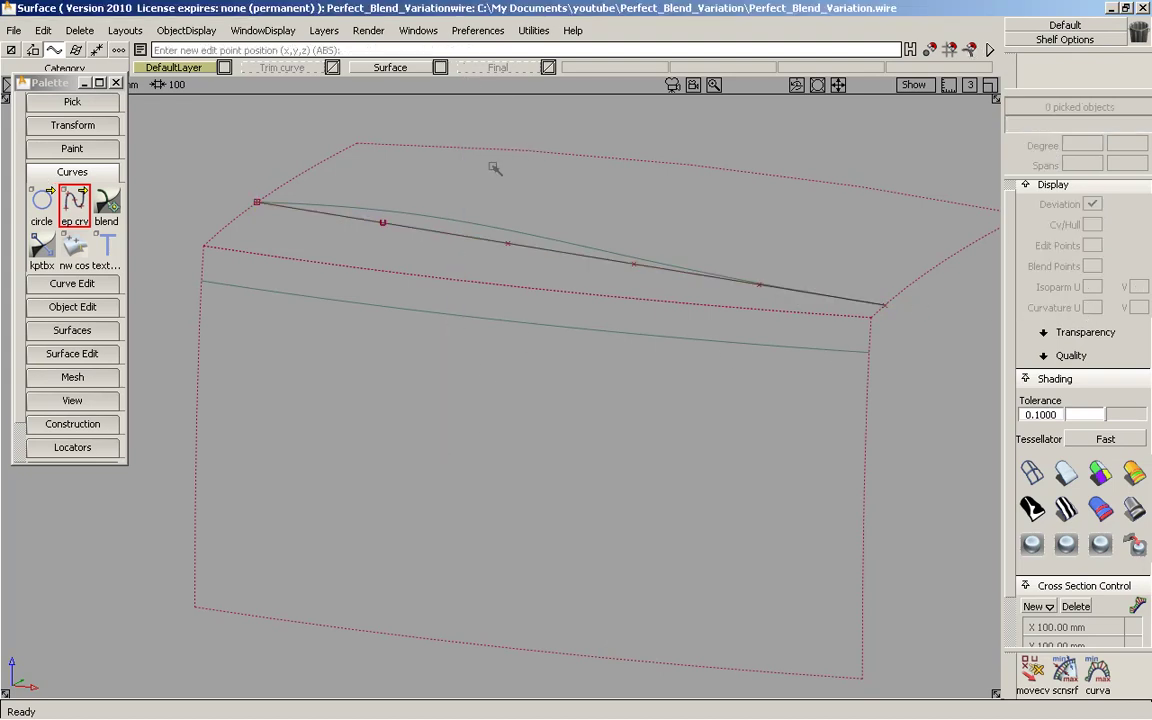
left_click(96, 168)
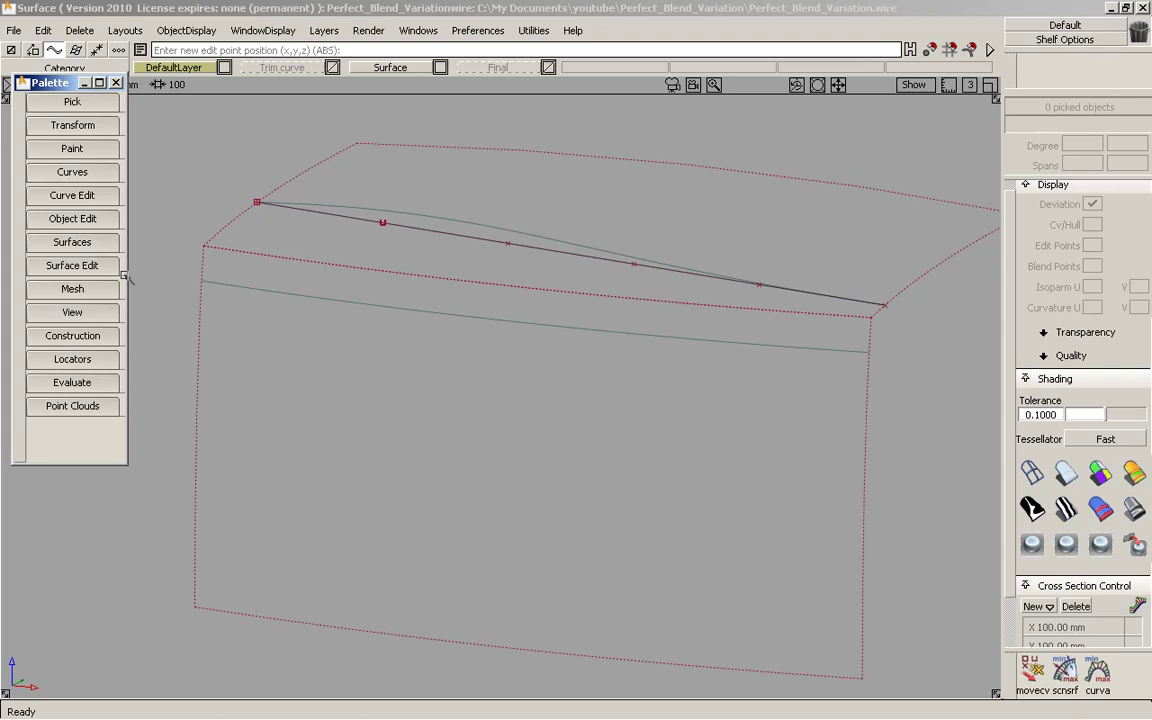
- Align the new straight curve to the upper curve-on-surface with Align 2008, using curvature continuity
left_click(98, 218)
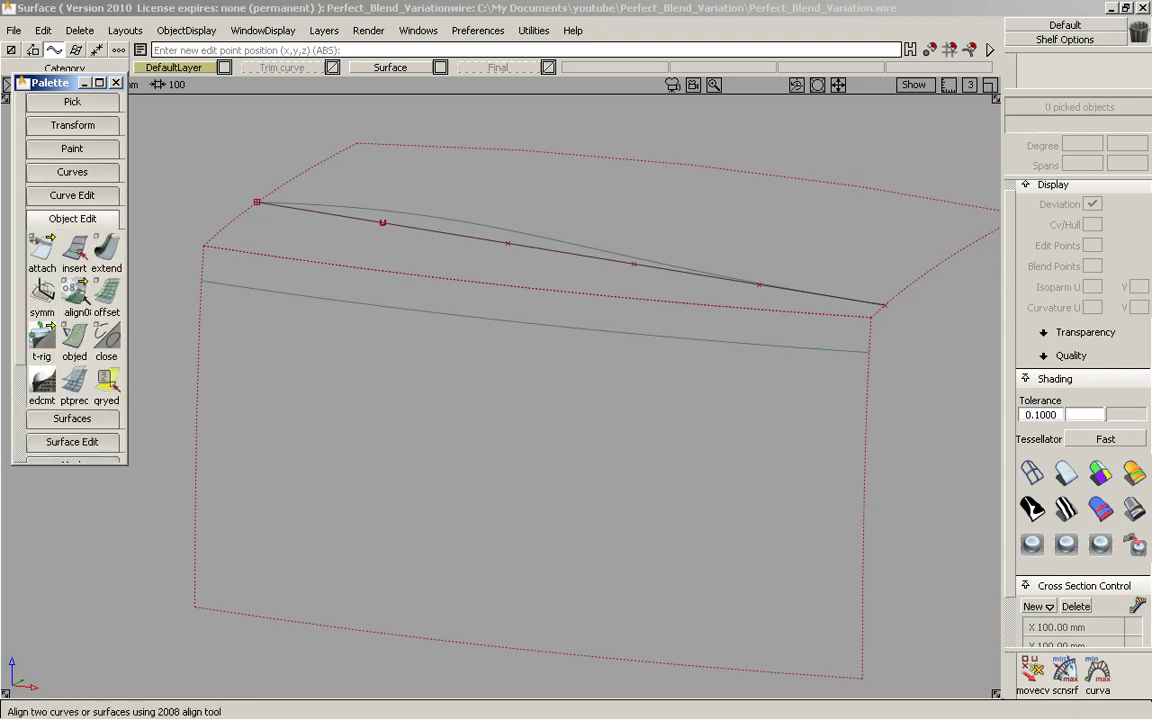
left_click(75, 292)
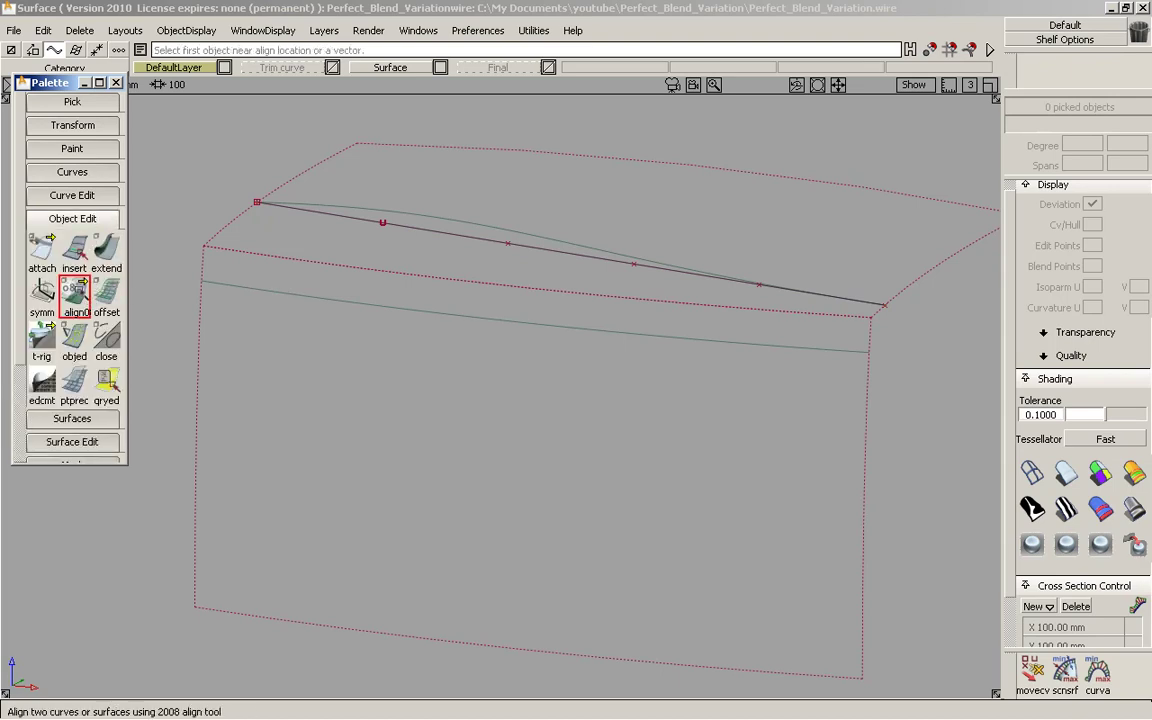
left_click(514, 233)
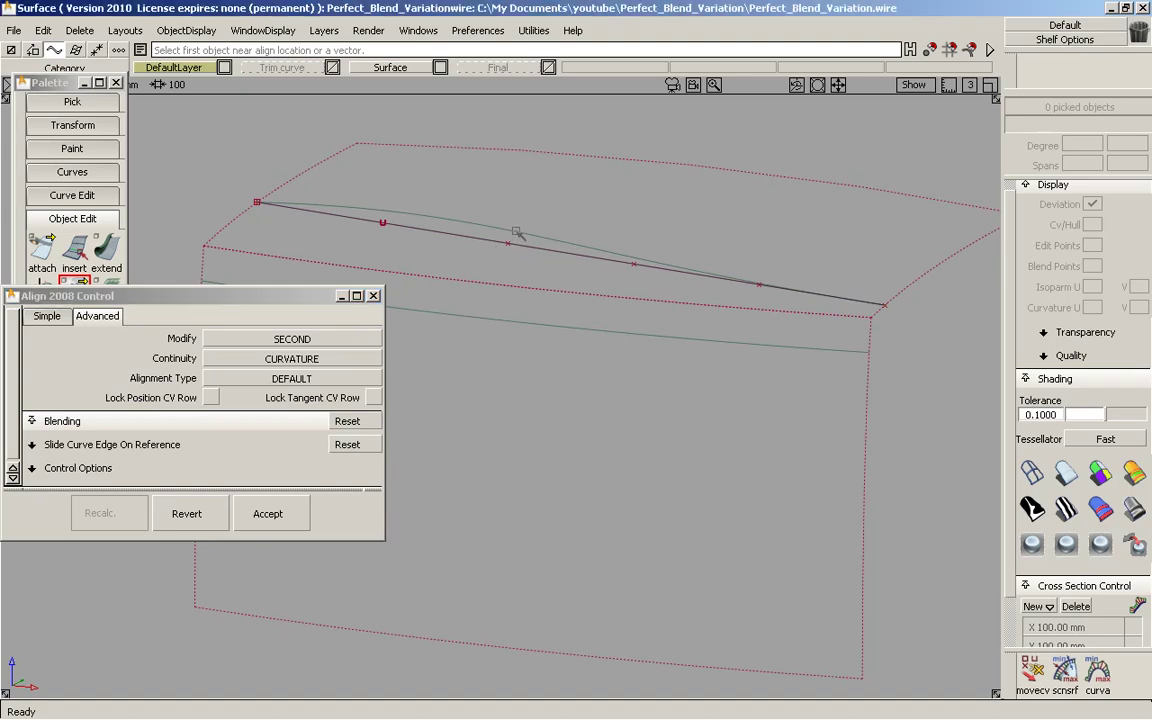
left_click(486, 243)
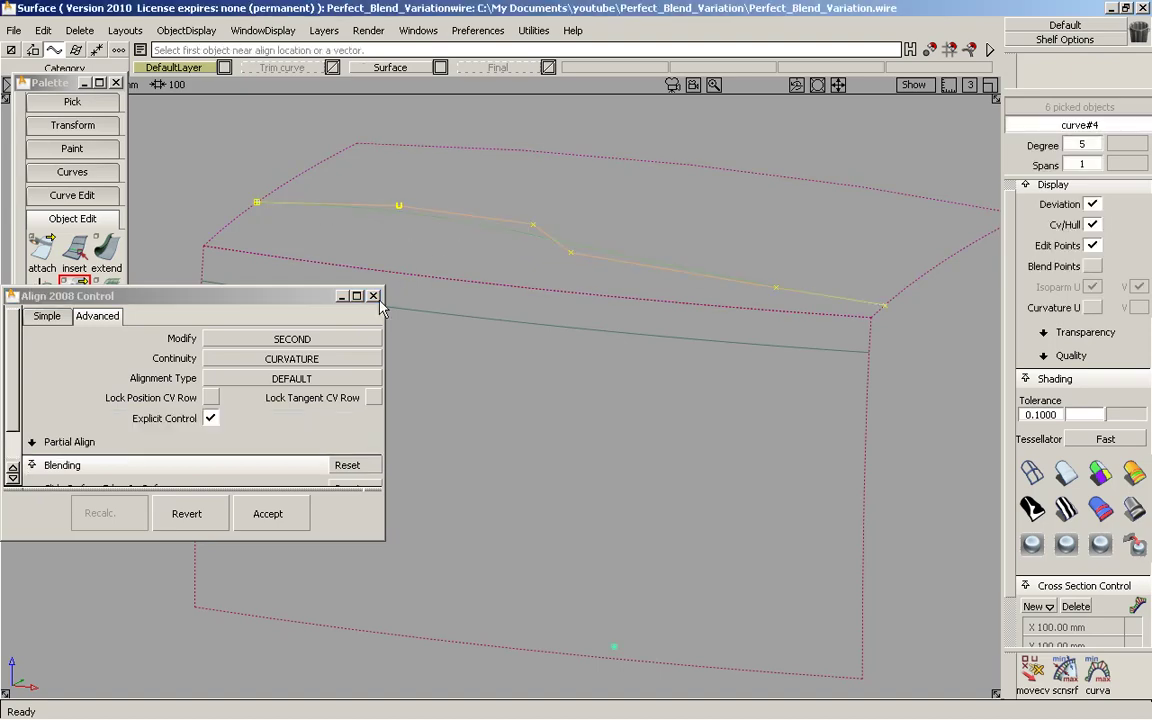
- Raise the aligned upper curve to degree 6 with 1 span and accept the rebuild
left_click_drag(548, 203, 598, 219, "ctrl+shift")
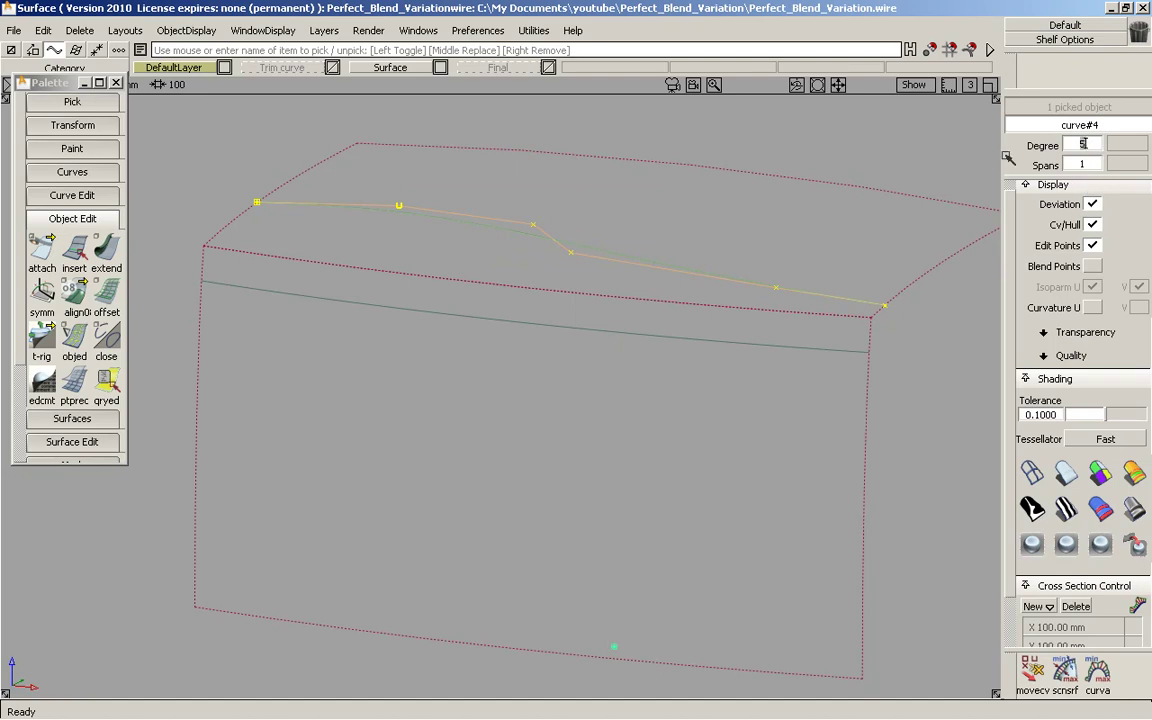
left_click(1083, 144)
type("6")
key("Return")
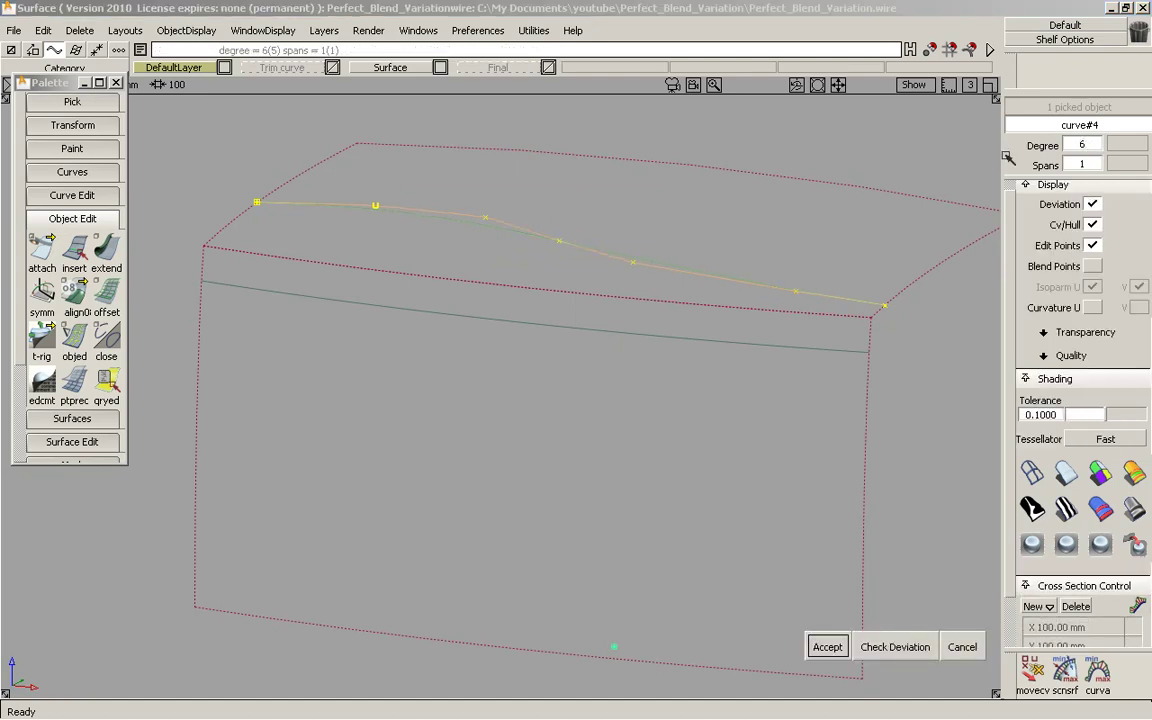
left_click(824, 646)
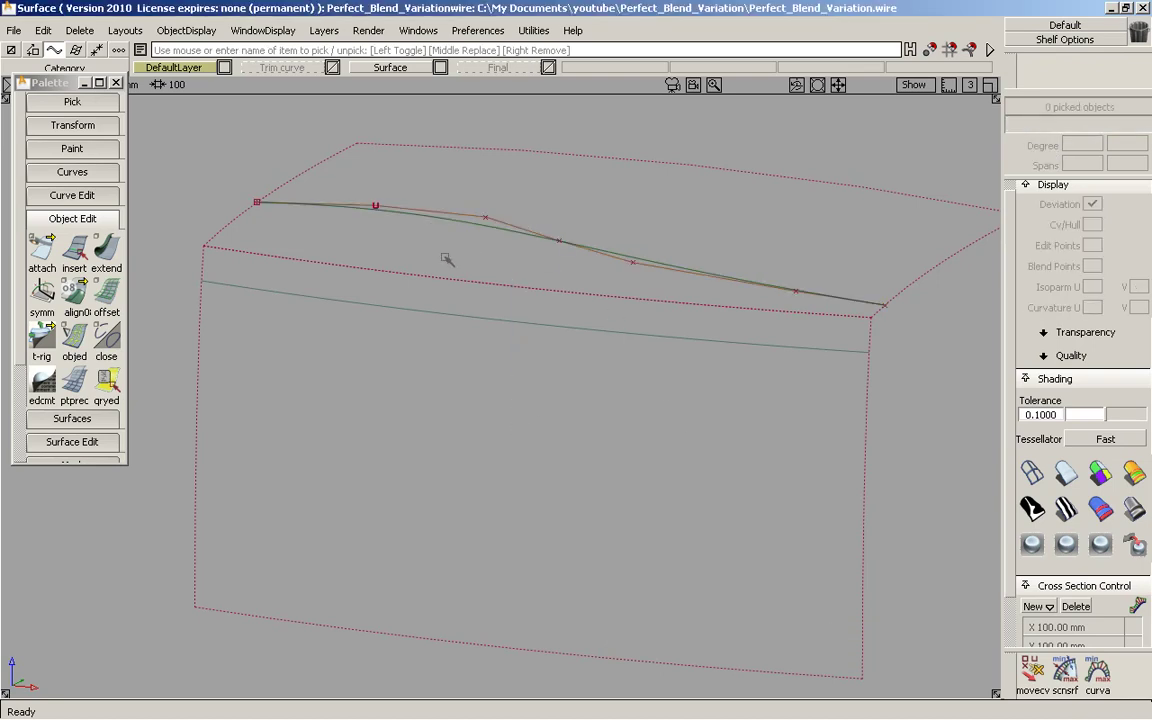
- Duplicate the upper degree 6 curve, set the copy's pivot at its start point, and move it onto the start of the lower curve-on-surface
left_click_drag(350, 197, 420, 220, "ctrl+shift")
left_click(432, 227)
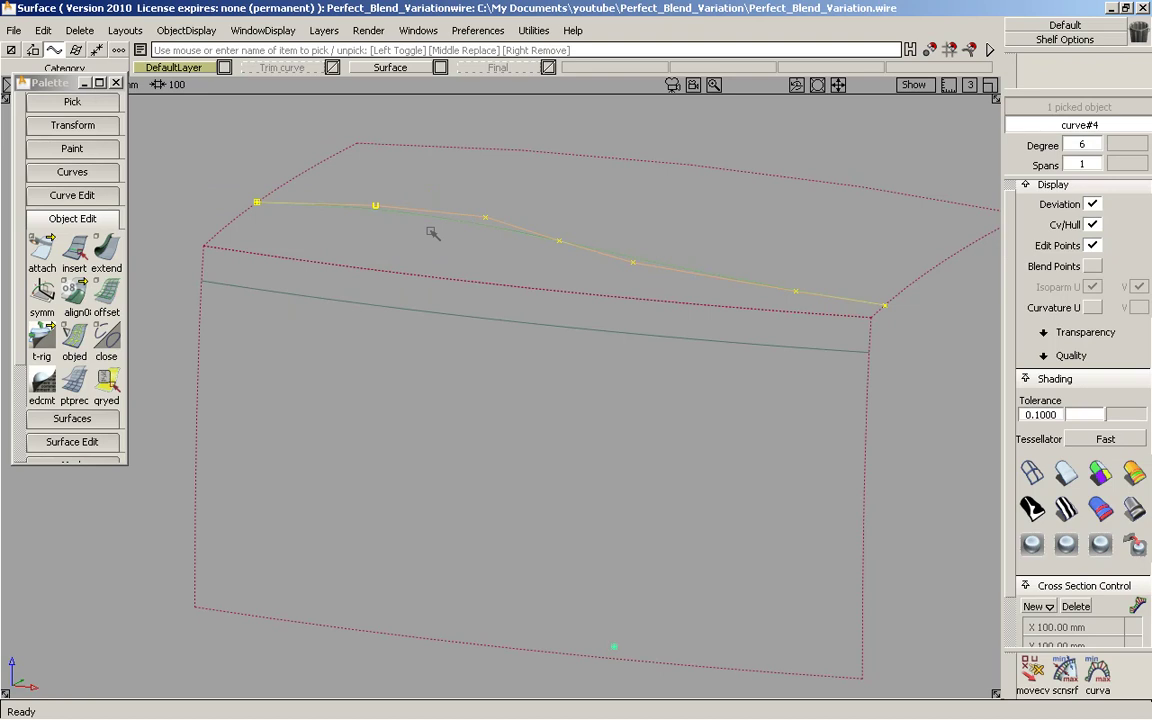
key("ctrl+c")
key("ctrl+v")
right_click_drag(436, 239, 436, 228, "ctrl+shift")
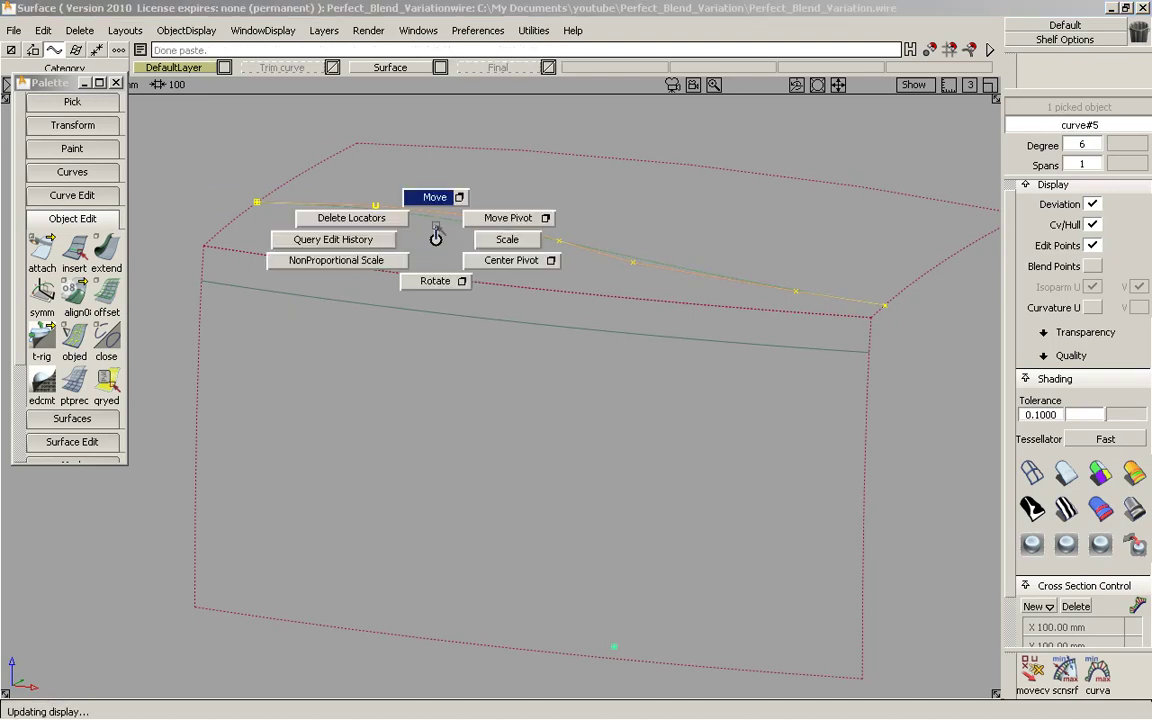
middle_click_drag(436, 238, 455, 219, "ctrl+shift")
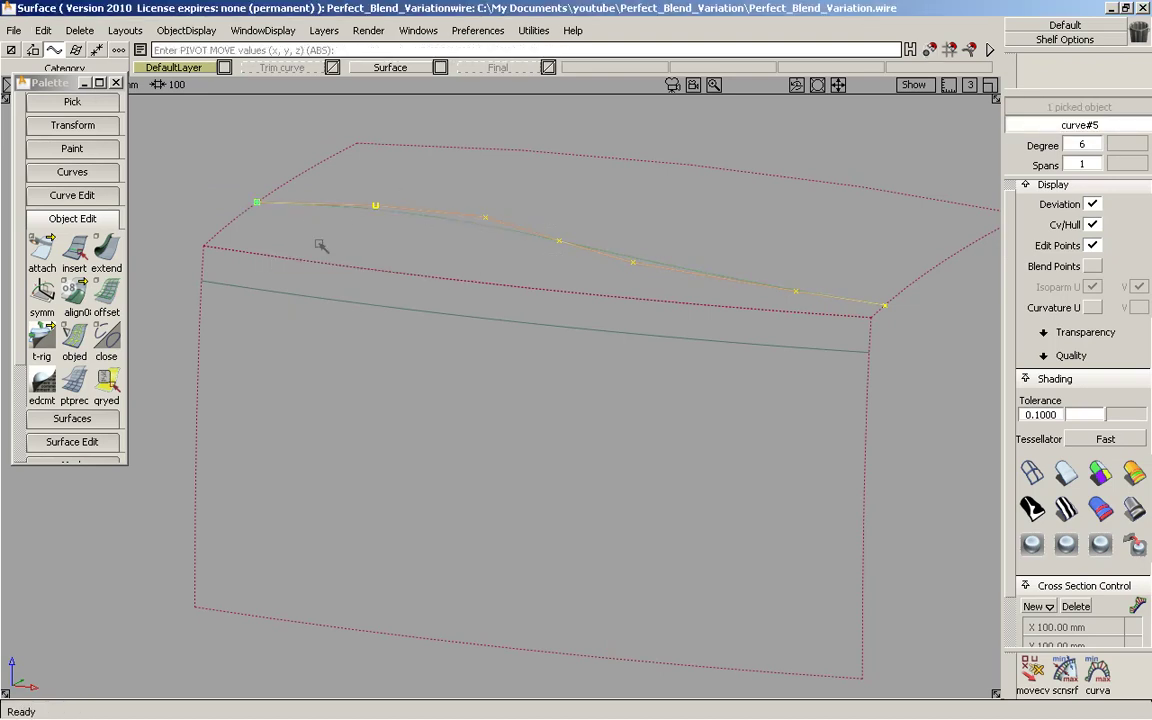
middle_click_drag(320, 245, 309, 218, "ctrl+shift")
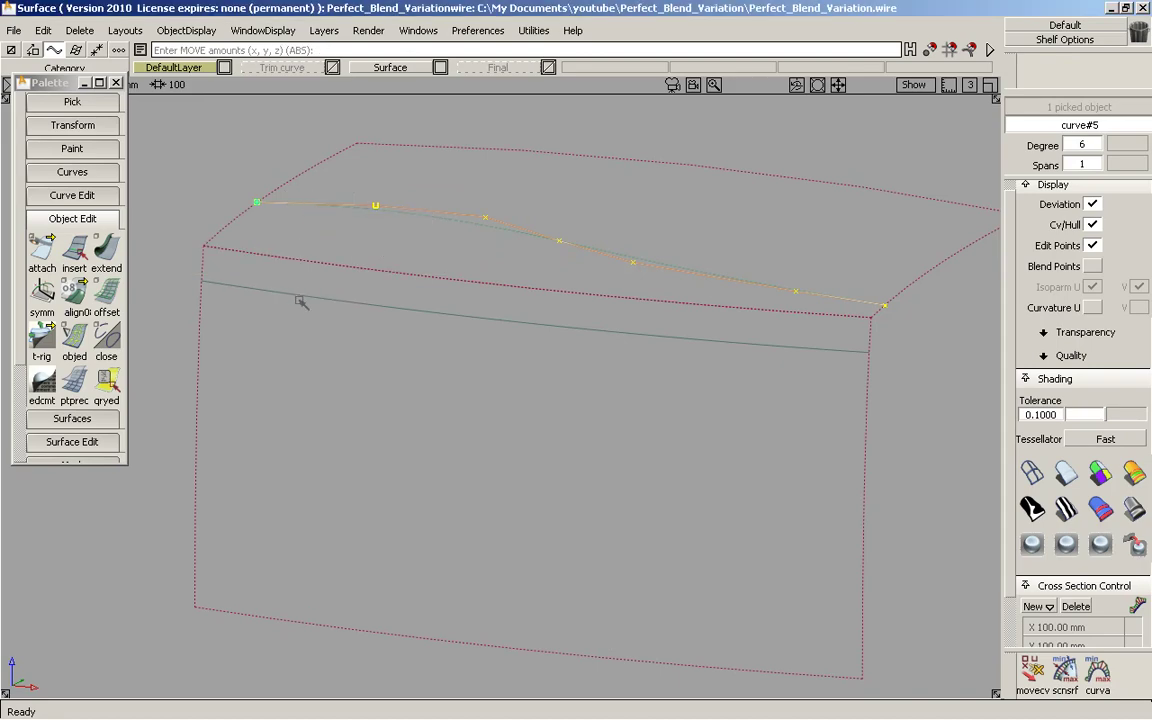
left_click_drag(300, 300, 201, 279, "ctrl+alt")
left_click_drag(586, 468, 582, 186, "ctrl+shift")
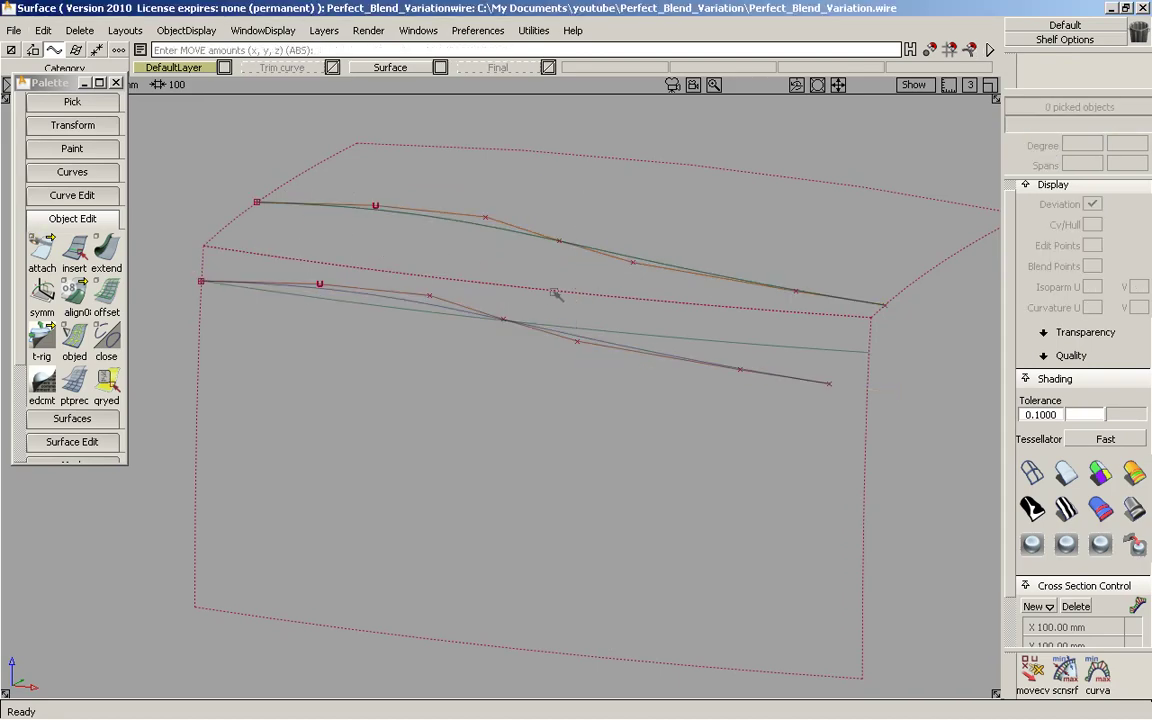
- Stretch the copied lower curve so its free end snaps onto the end of the lower curve-on-surface
left_click_drag(606, 301, 627, 300, "ctrl+shift")
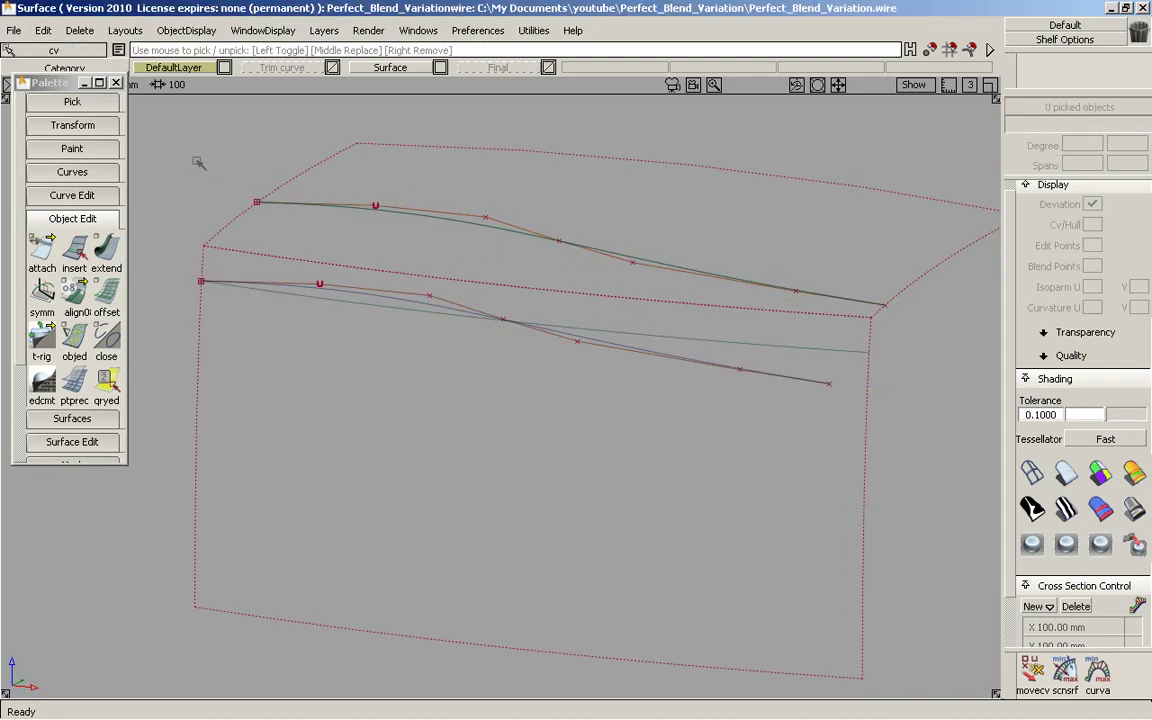
left_click(73, 217)
left_click(75, 193)
left_click(75, 227)
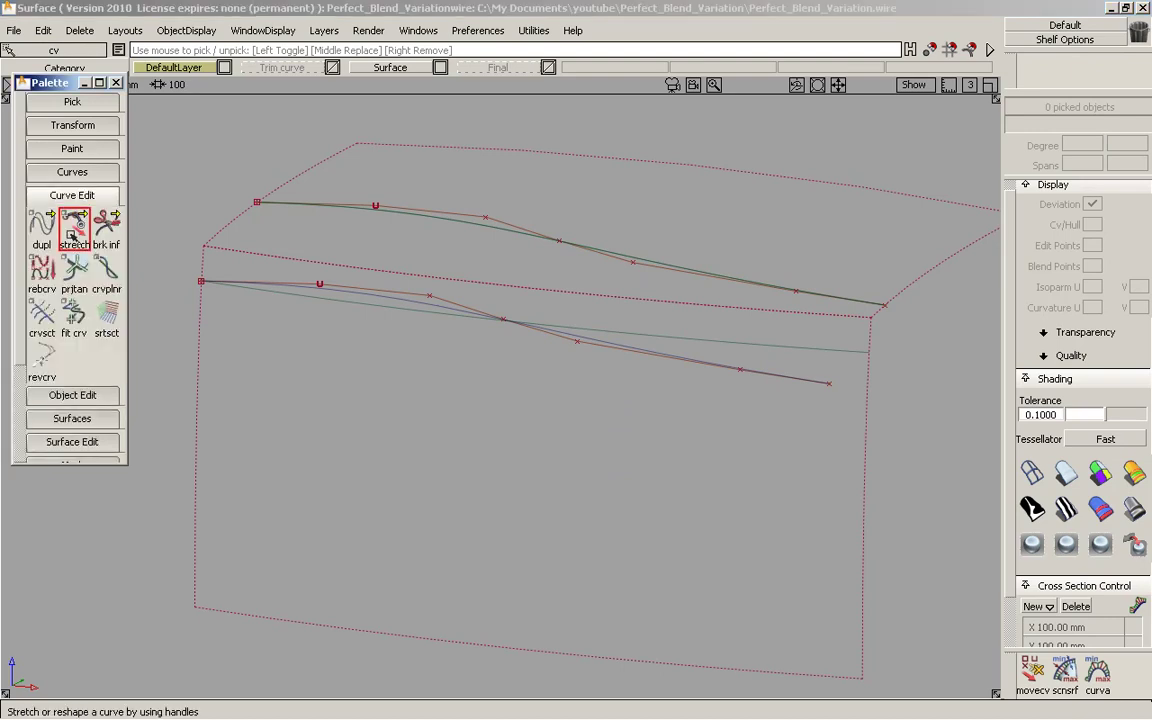
left_click(726, 345)
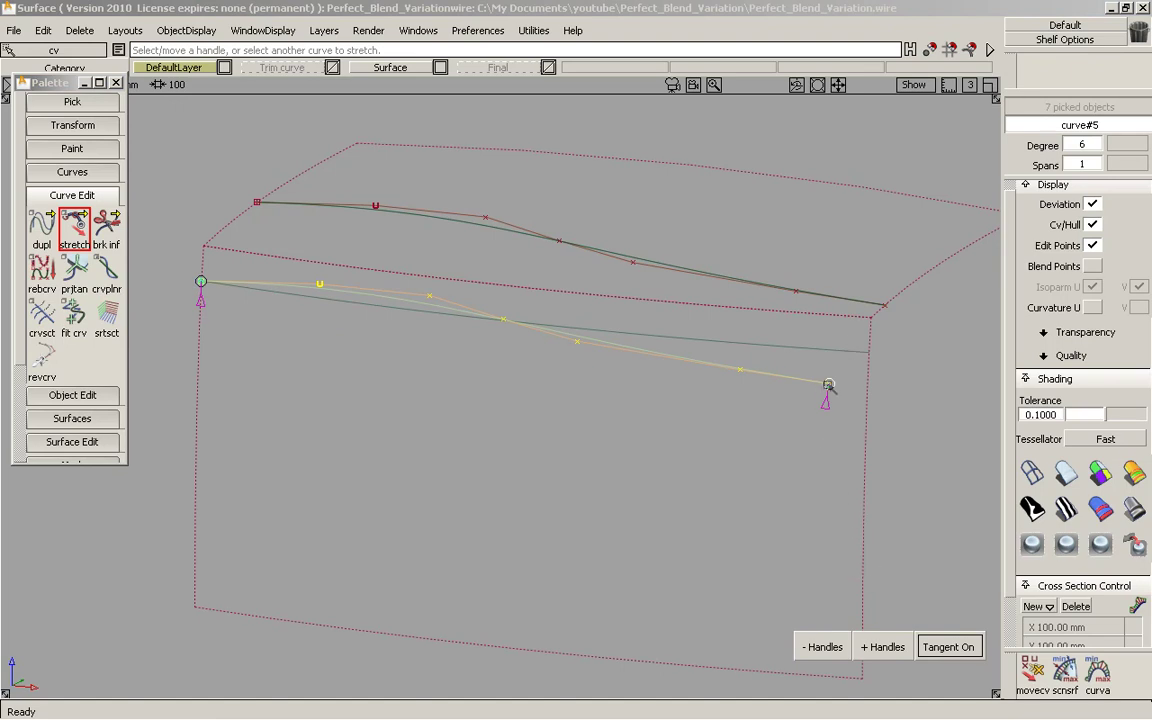
left_click(829, 384)
left_click(827, 383)
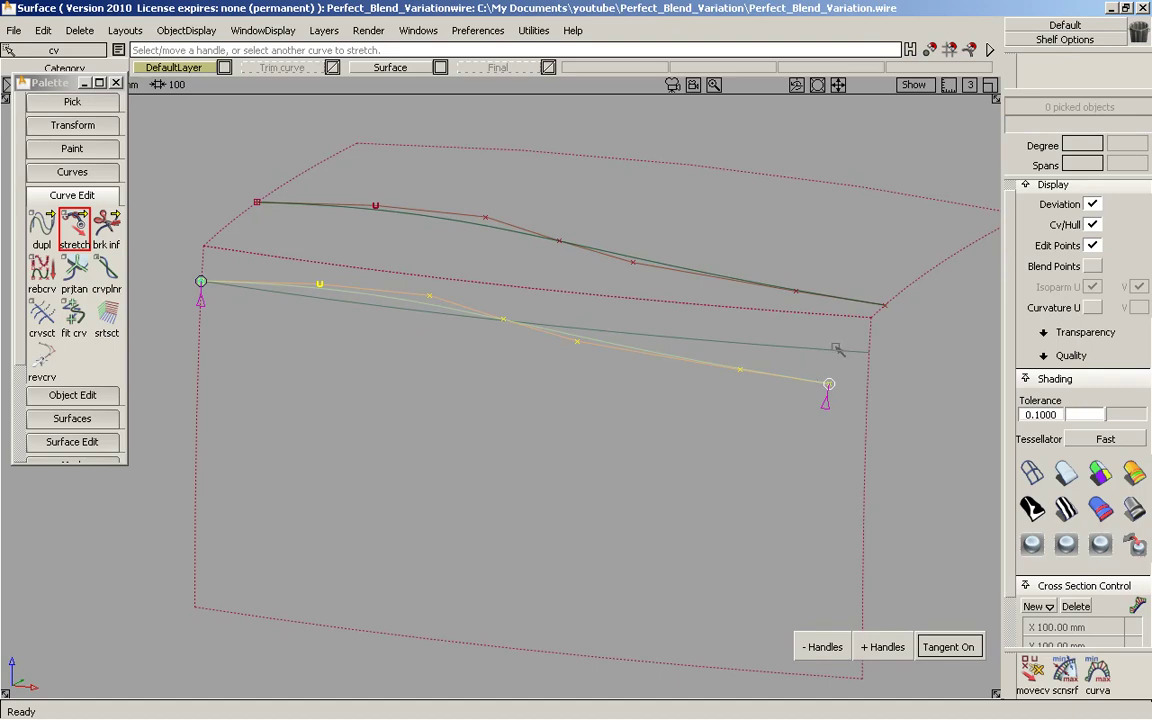
mouse_move(837, 348)
left_mouse_down("ctrl+alt")
mouse_move(982, 347)
mouse_move(996, 316)
left_mouse_up("ctrl+alt")
- In the front view, level all lower-curve CVs beyond the first to the height of the curve's start point
left_click_drag(701, 453, 715, 209, "ctrl+shift")
key("alt+shift")
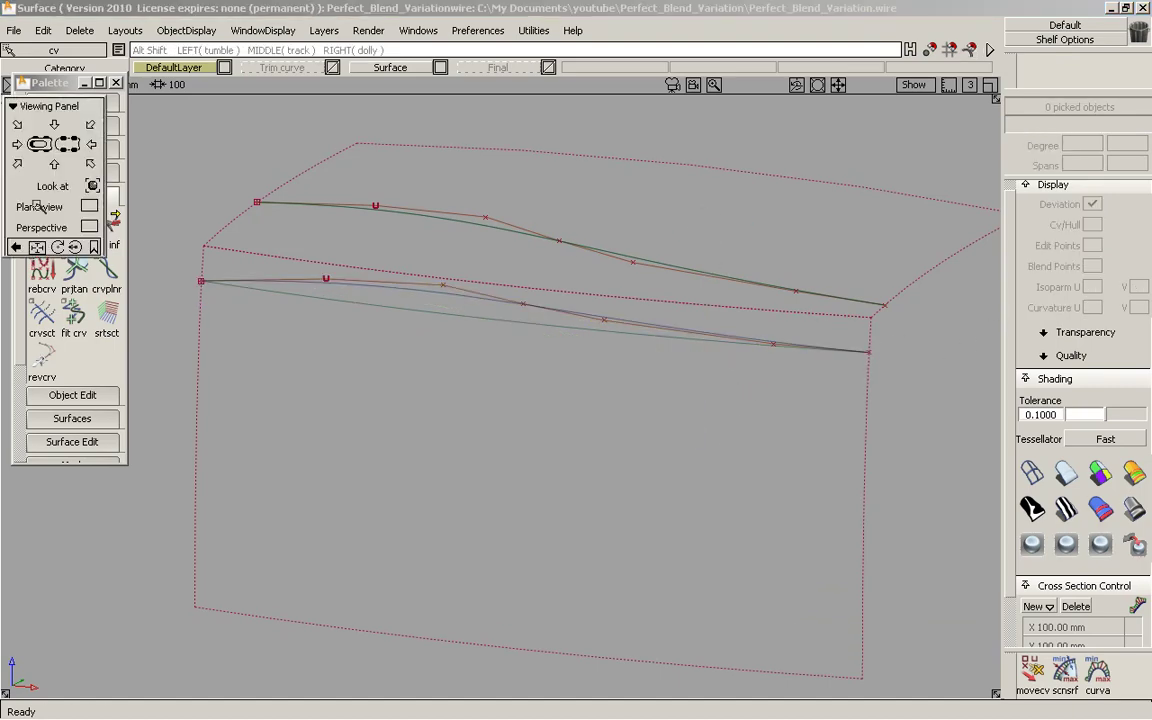
left_click_drag(37, 140, 34, 167)
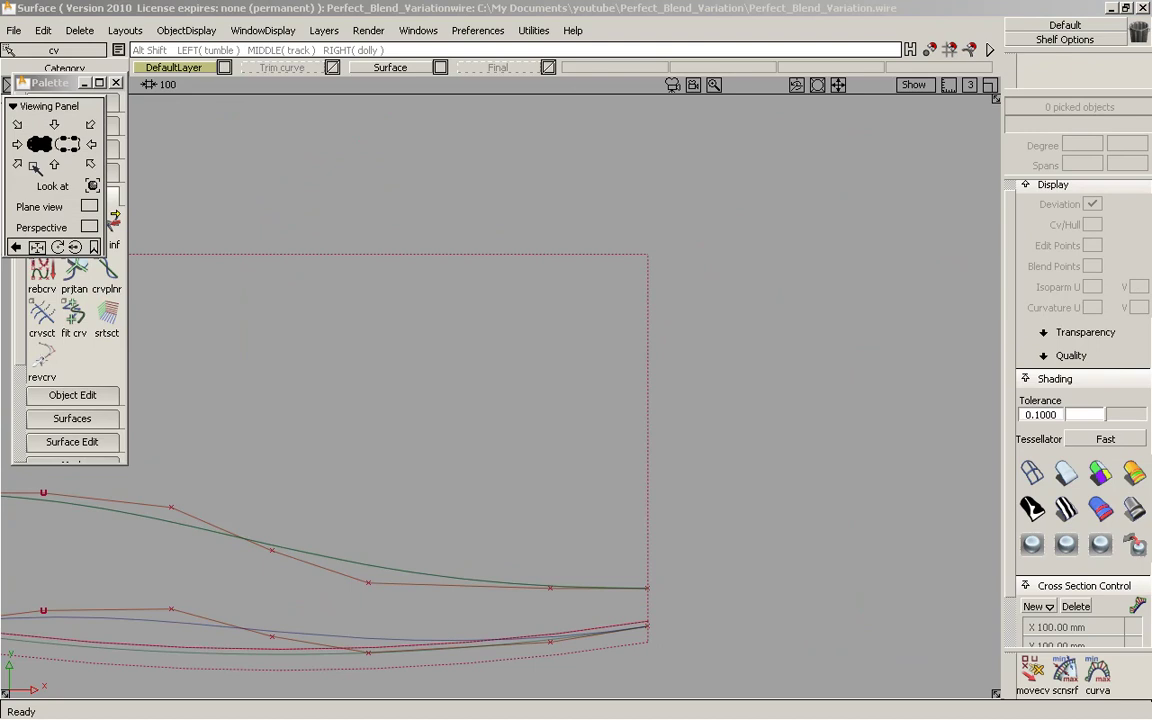
left_click(54, 163, "alt+shift")
middle_click_drag(428, 404, 679, 209, "alt+shift")
left_click_drag(494, 396, 564, 397, "ctrl+shift")
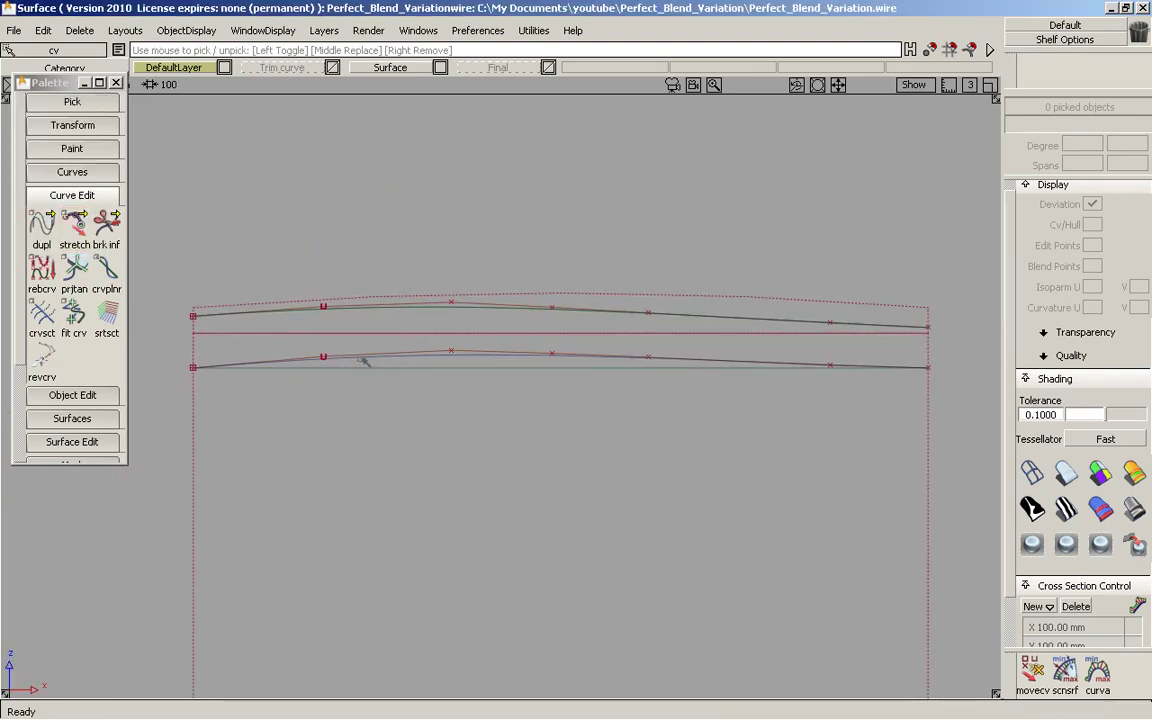
left_click_drag(296, 343, 940, 444)
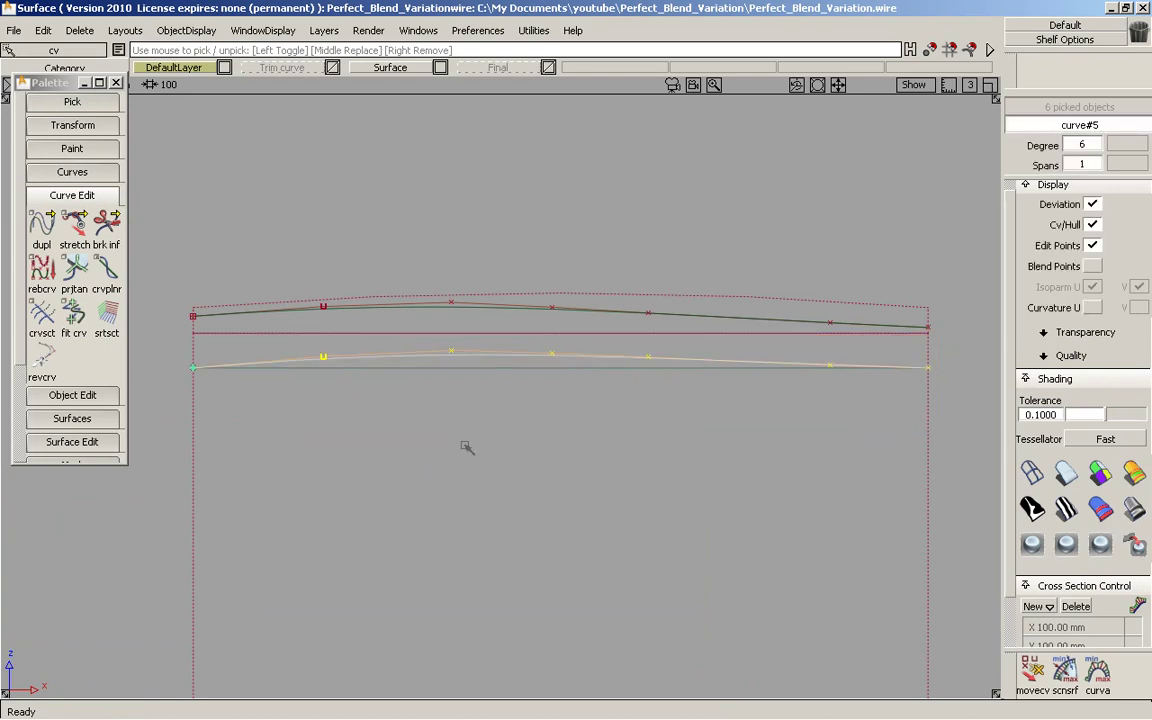
middle_click_drag(465, 445, 463, 398, "ctrl+shift")
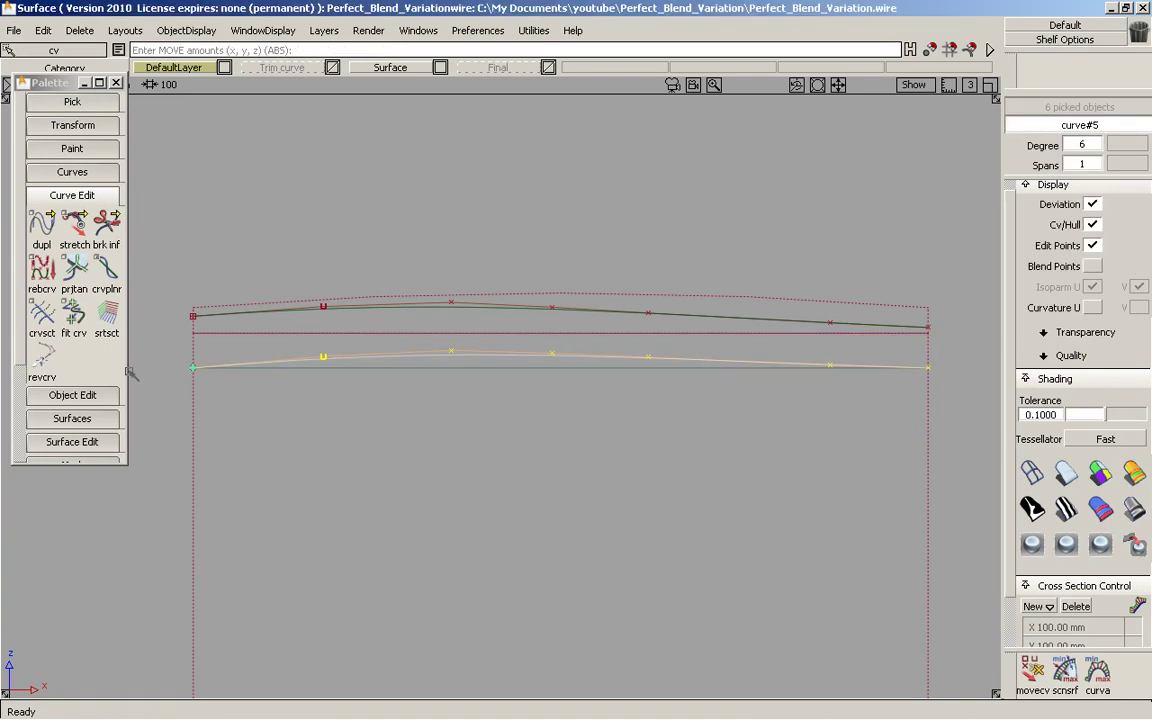
right_click(183, 369, "ctrl")
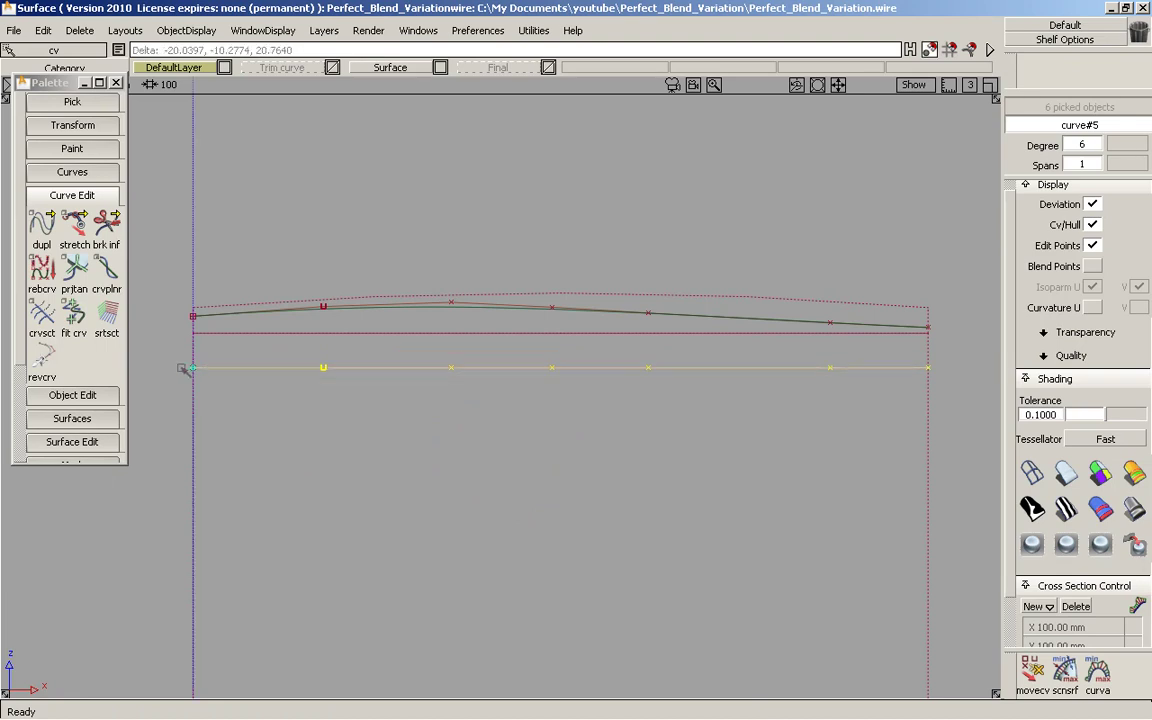
left_click_drag(406, 511, 463, 316, "ctrl+shift")
- Move the lower curve's inner CVs one after another until the curve follows the lower curve-on-surface
left_click_drag(647, 336, 485, 430, "alt+shift")
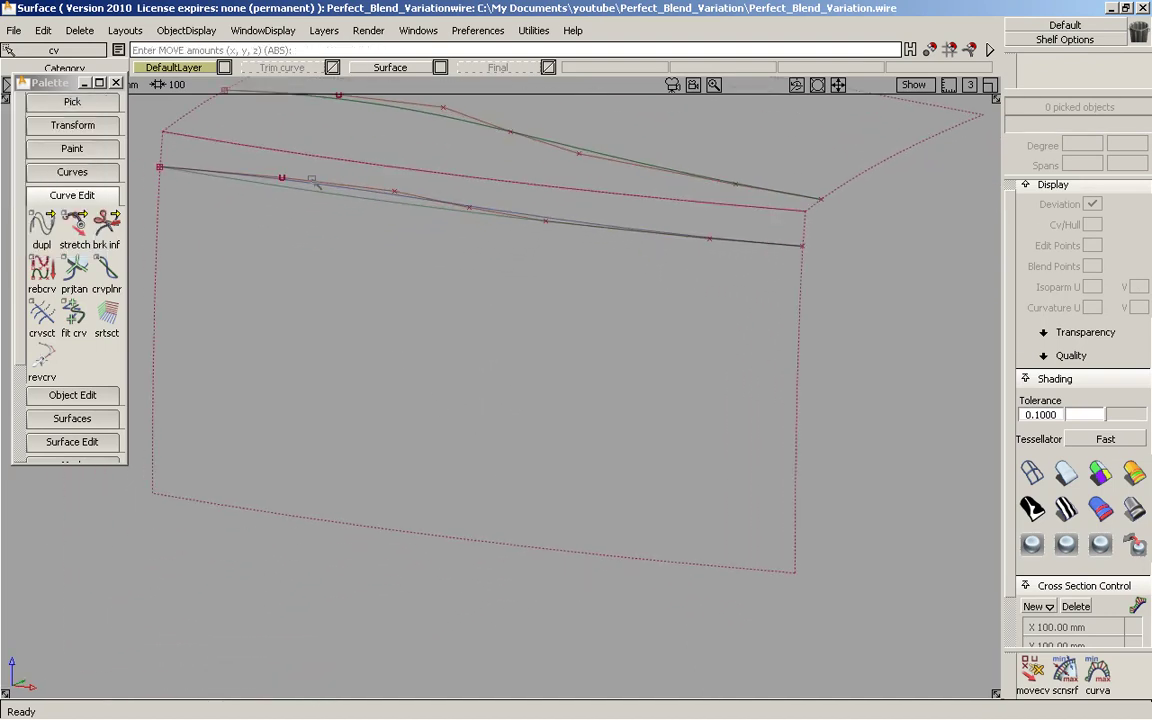
left_click_drag(311, 170, 366, 169, "ctrl+shift")
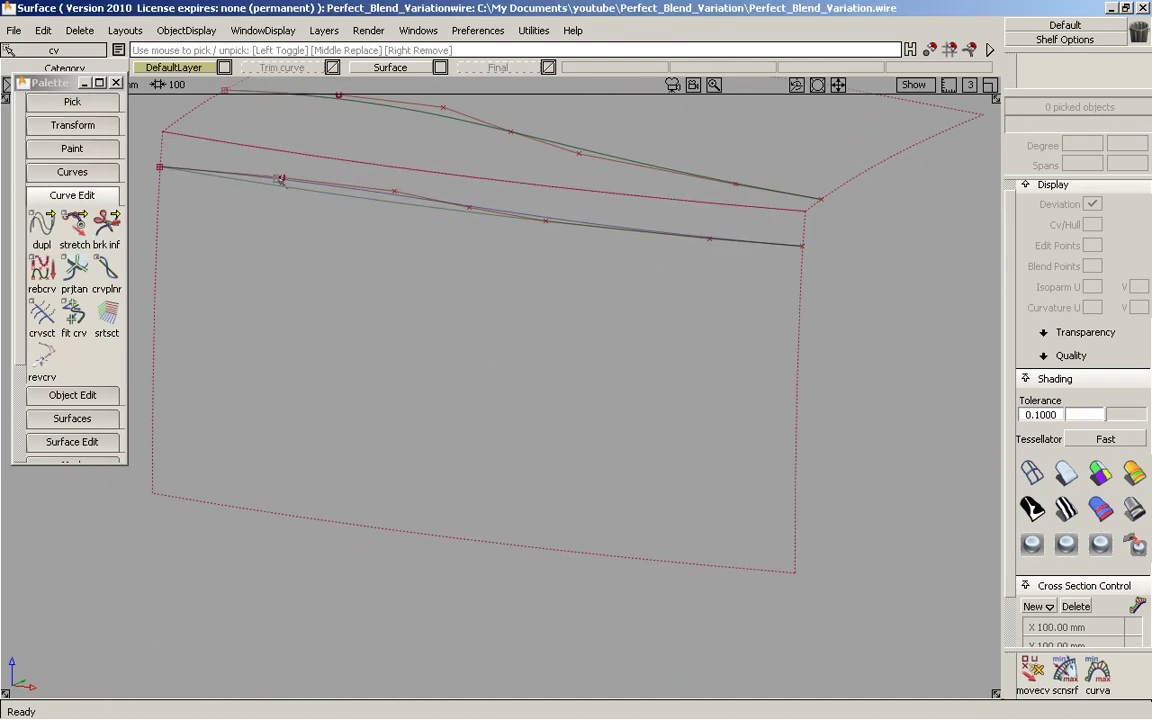
left_click(282, 179)
middle_click_drag(314, 232, 320, 195, "ctrl+shift")
left_click_drag(320, 208, 395, 254)
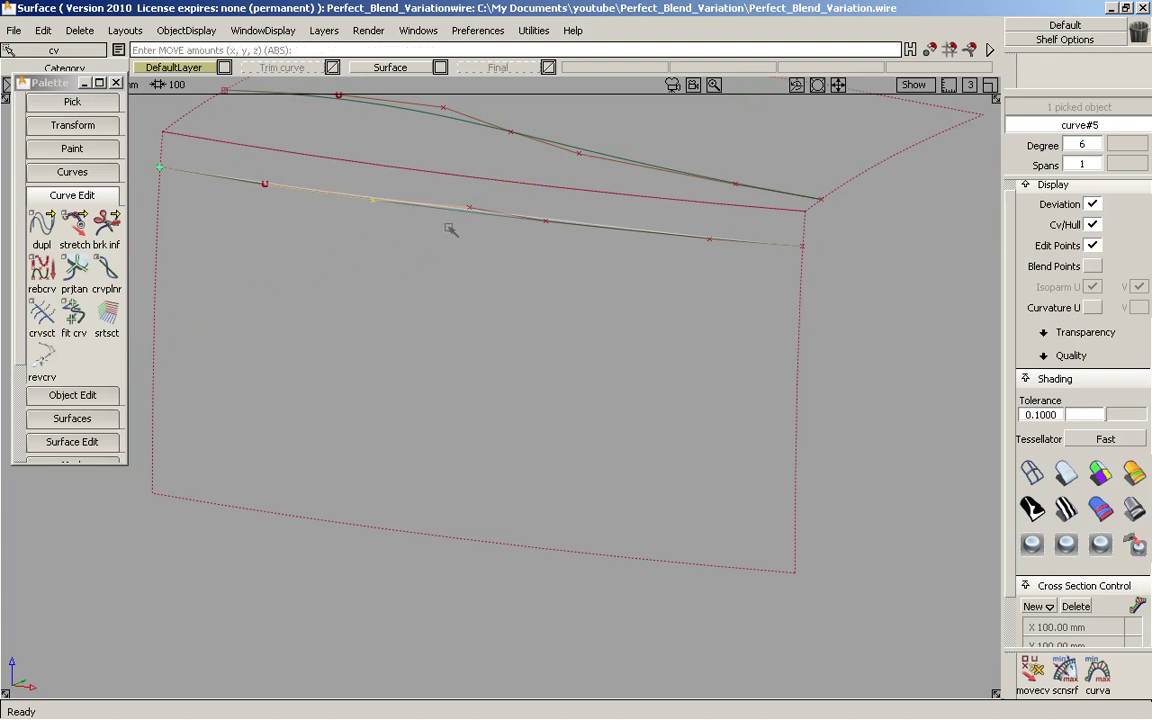
left_click(468, 210)
middle_click_drag(467, 243, 574, 332)
left_click(412, 319)
- Create a Skin surface between the upper and lower degree 6 curves
left_click(78, 195)
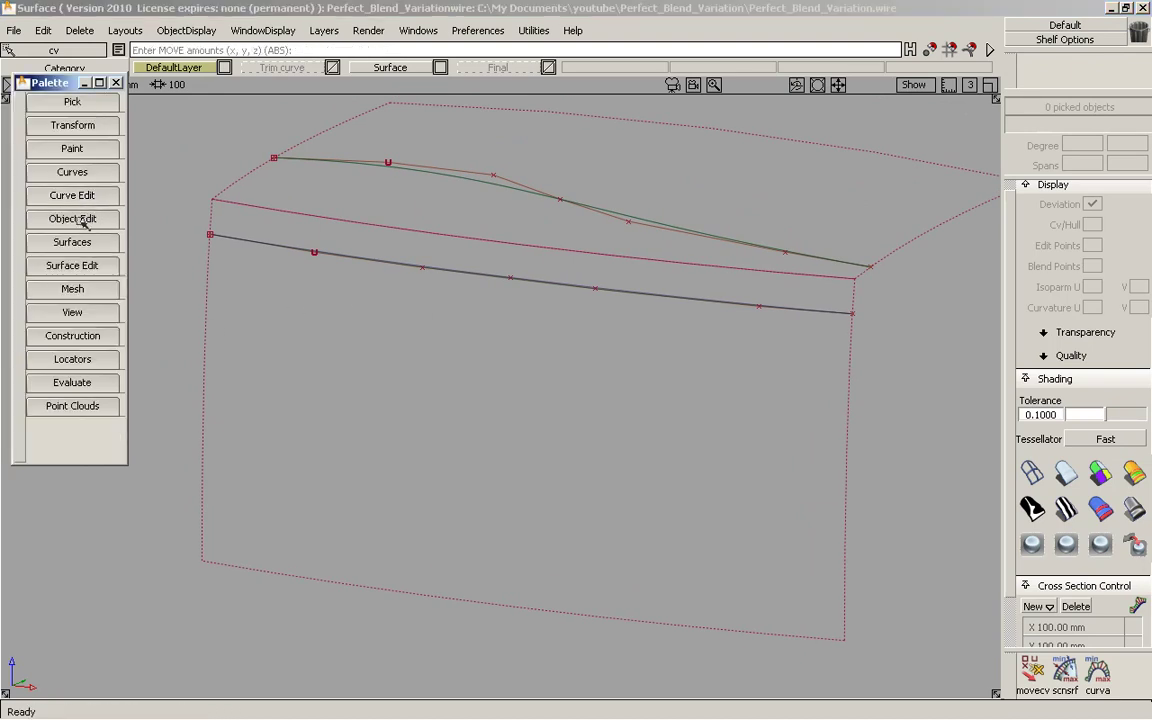
left_click(63, 241)
left_click(42, 282)
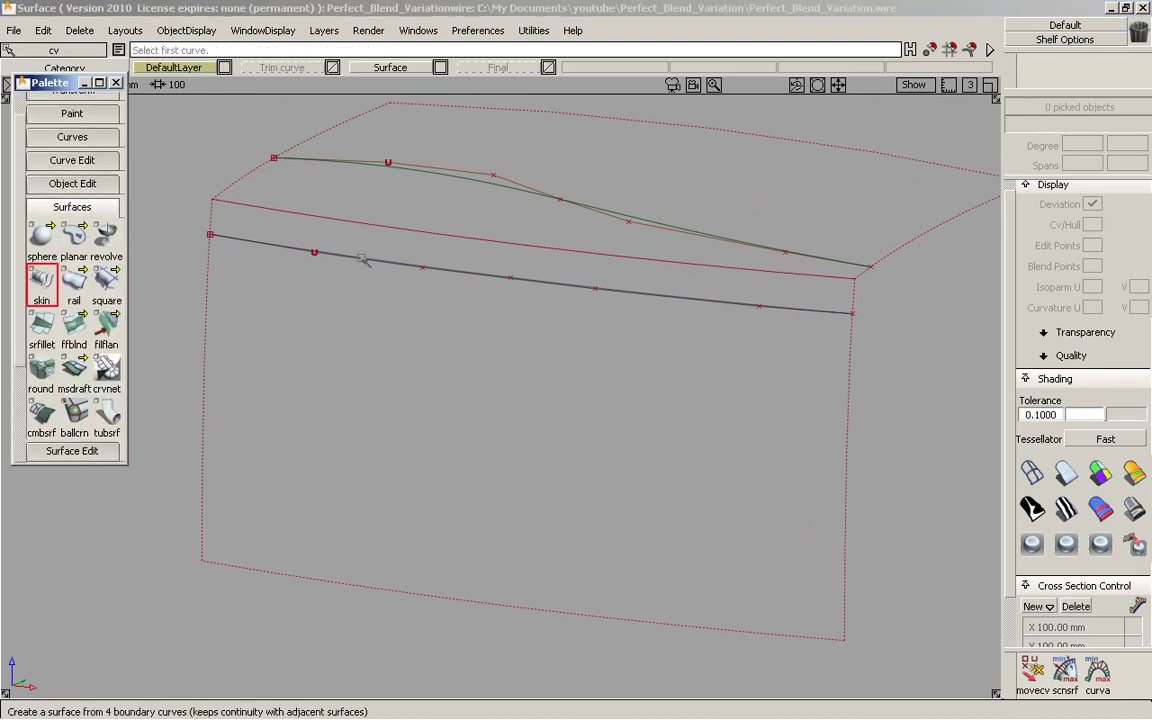
left_click(491, 184)
left_click(505, 214)
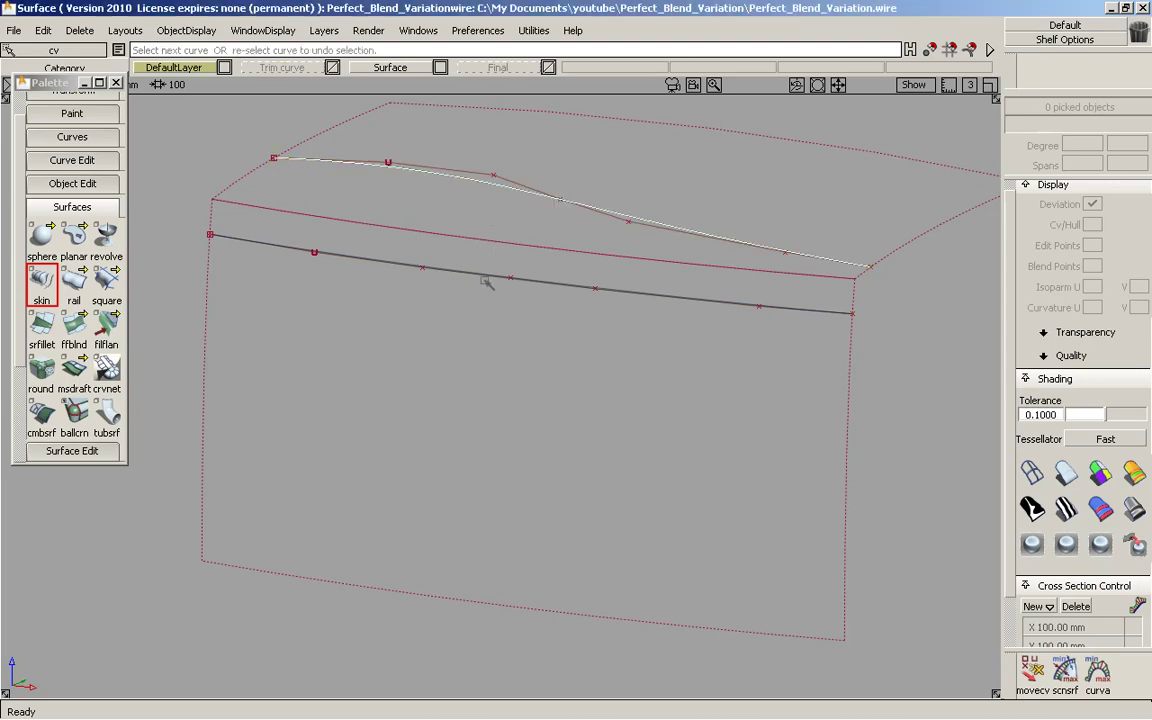
left_click(486, 283)
left_click(513, 300)
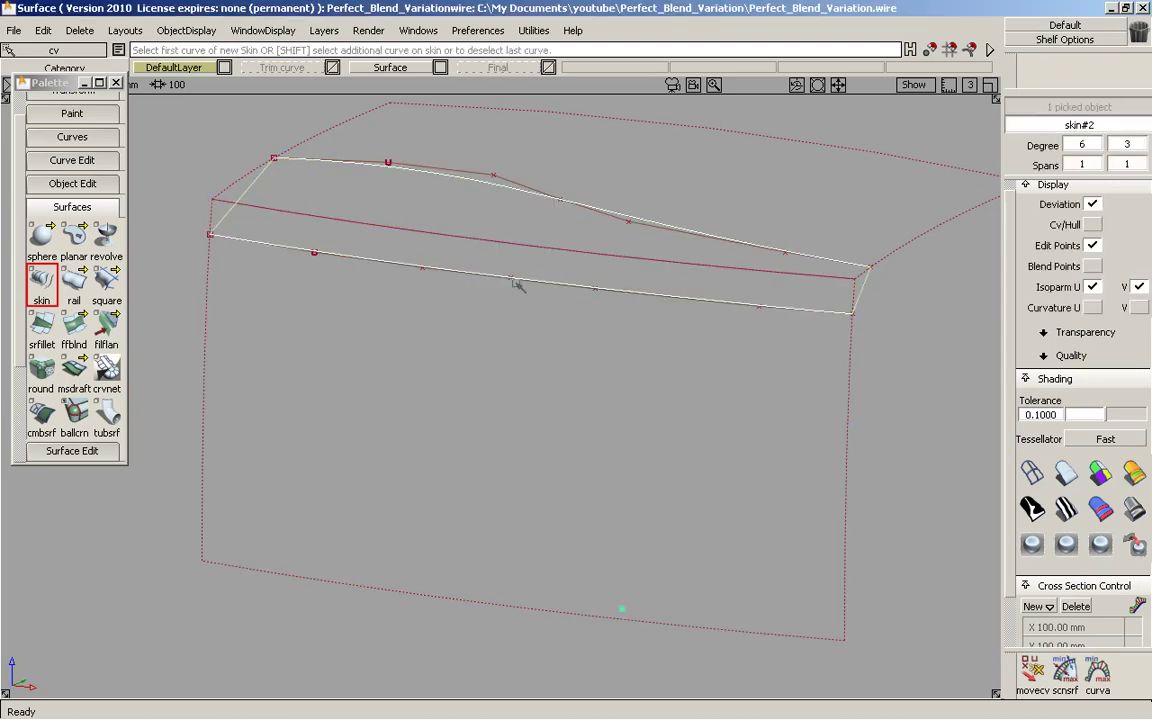
- Turn on the CV/hull display of the new skin surface and check its CV layout in the front view
left_click_drag(358, 170, 318, 190, "ctrl+shift")
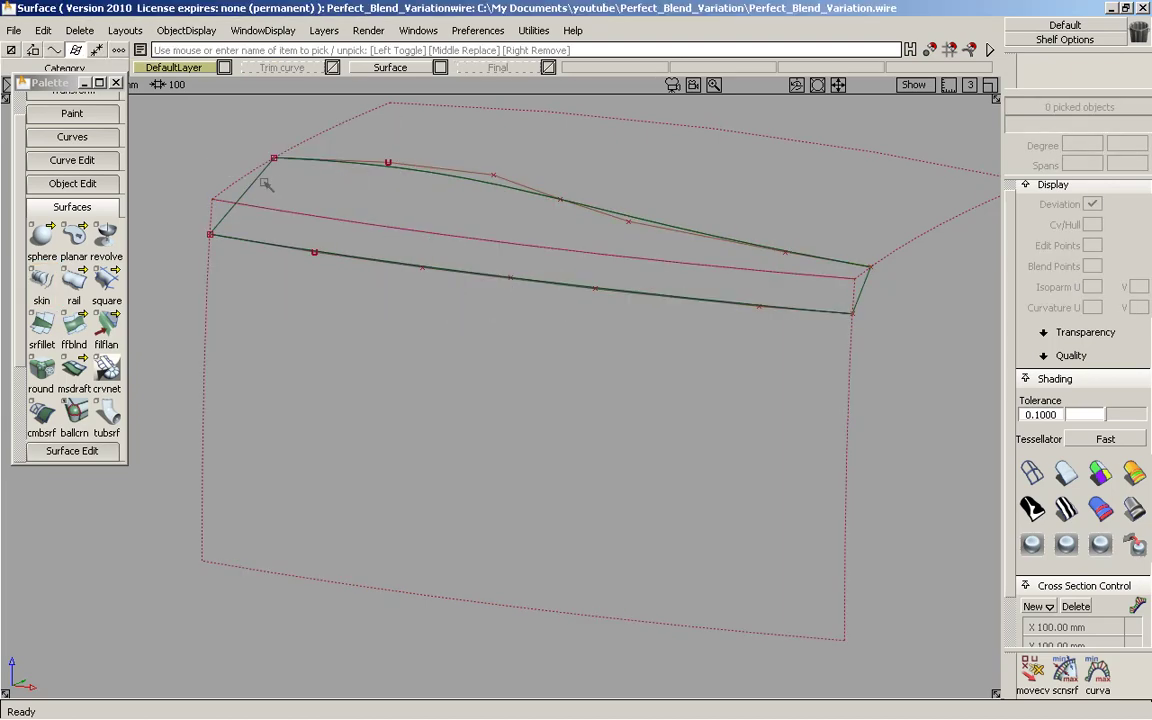
left_click(259, 181)
left_click(1093, 226)
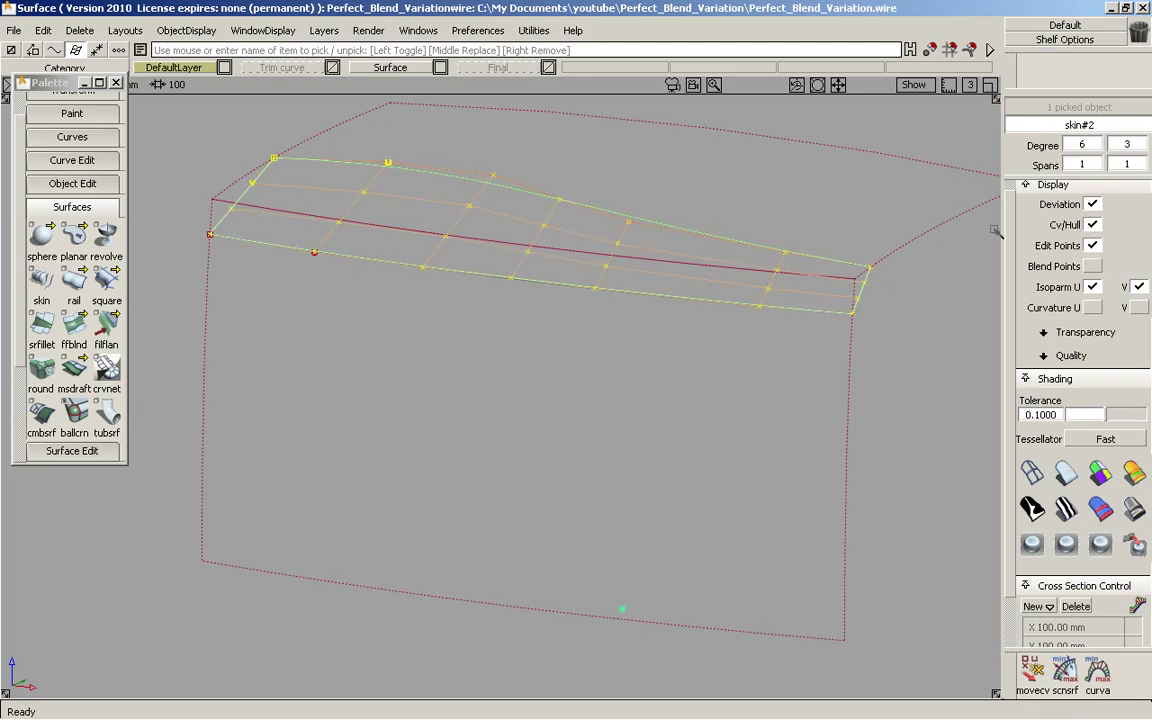
key("alt+shift")
left_click(54, 163)
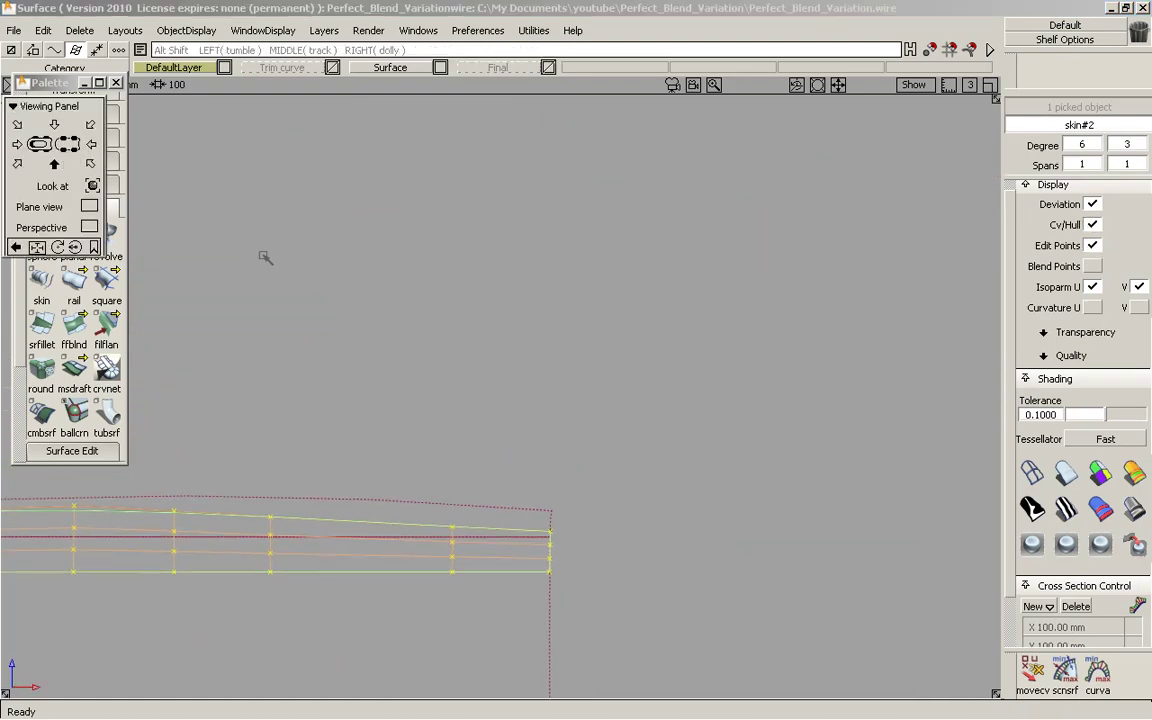
middle_click_drag(509, 370, 700, 182, "alt+shift")
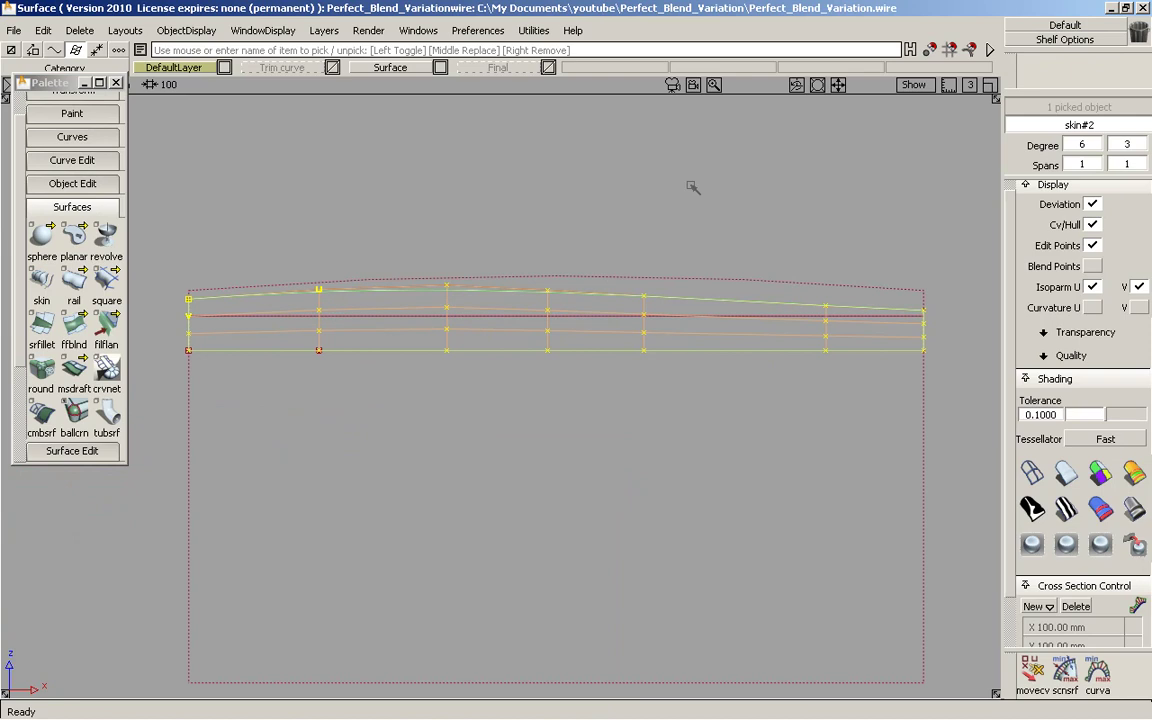
left_click(430, 466)
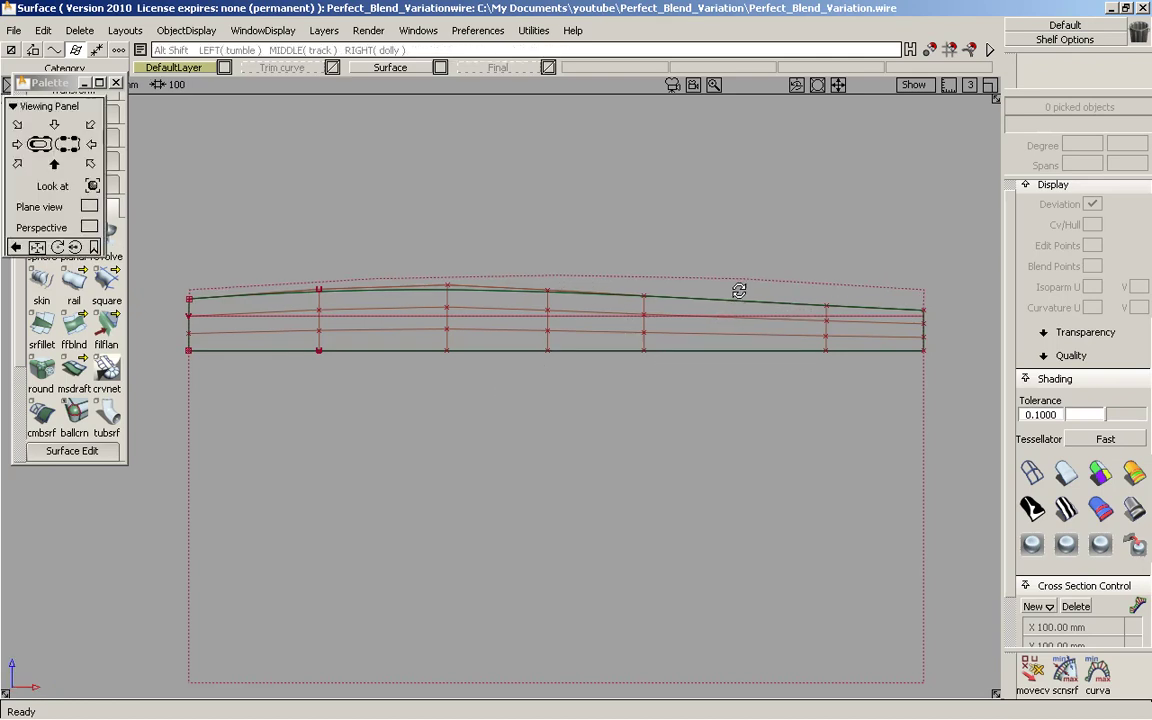
- Delete the two degree 6 construction curves along the long edges of the skin surface
left_click_drag(738, 288, 565, 414, "alt+shift")
middle_click_drag(565, 414, 553, 433, "alt+shift")
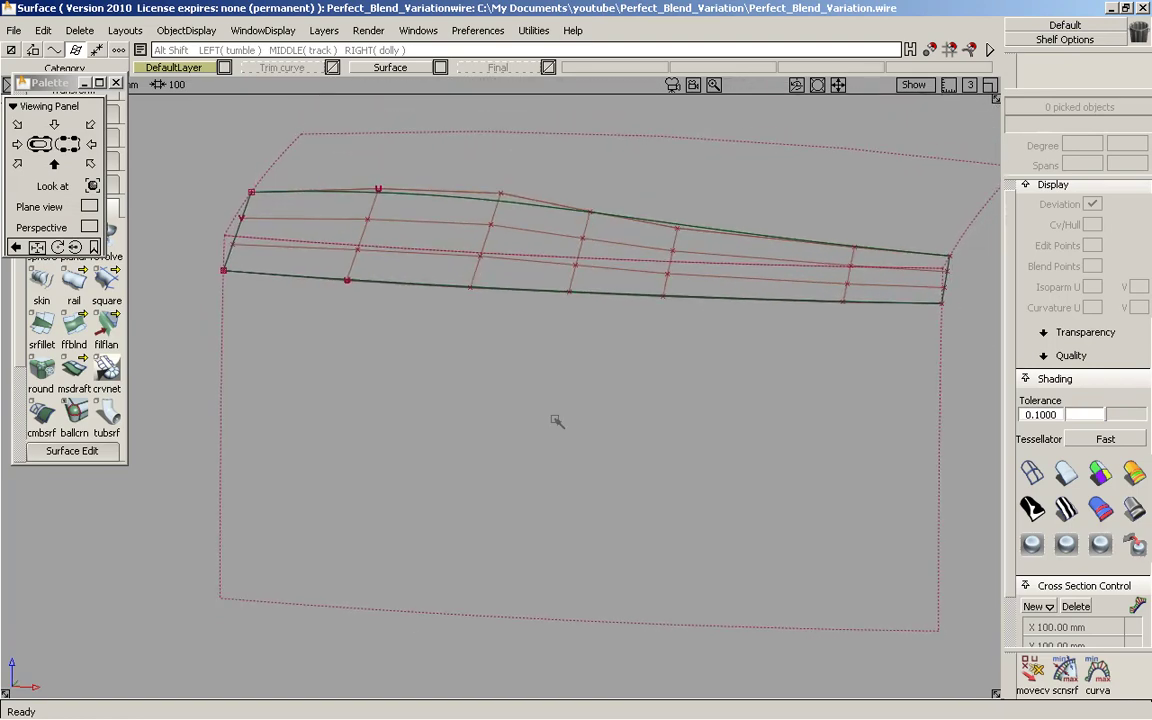
right_click_drag(555, 419, 573, 381, "alt+shift")
middle_click_drag(573, 381, 568, 392, "alt+shift")
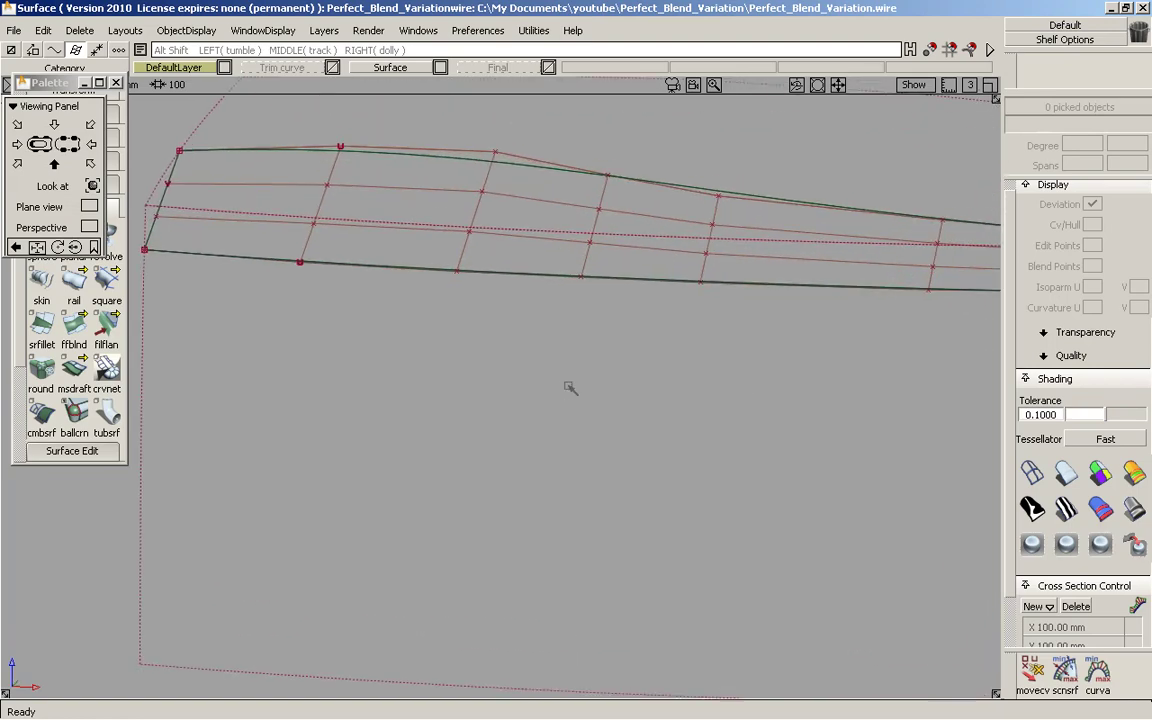
left_click(455, 225, "ctrl+shift")
left_click_drag(455, 225, 522, 245, "ctrl+shift")
left_click_drag(603, 147, 574, 413)
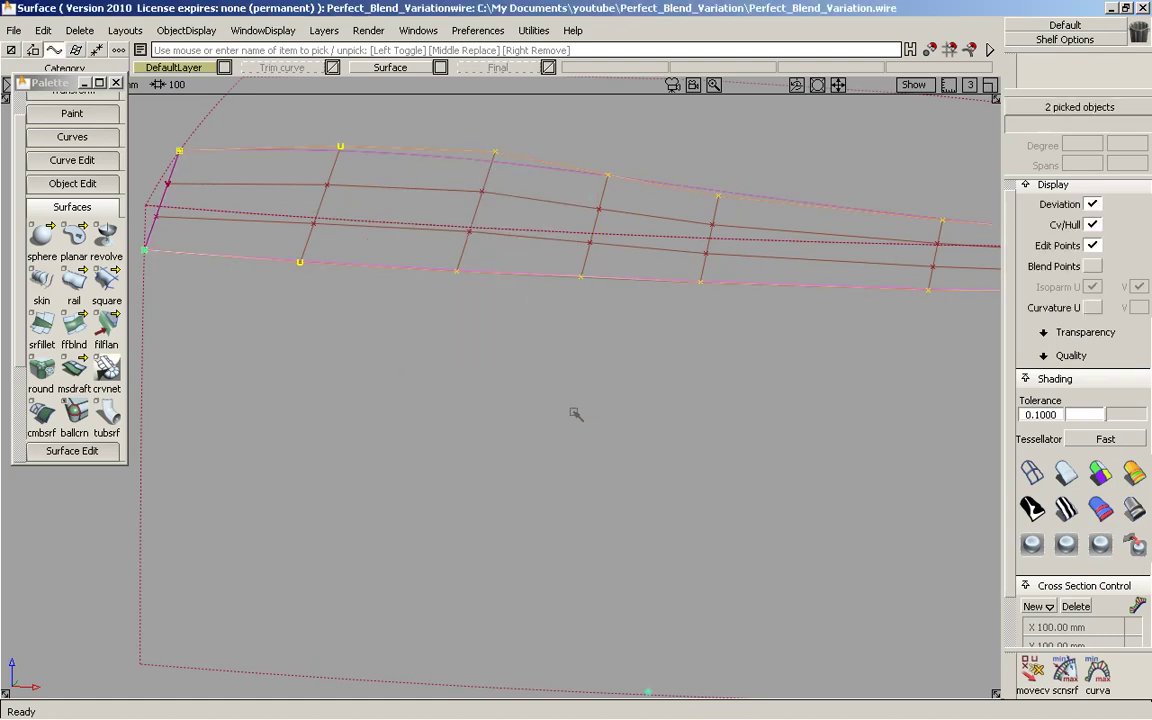
key("Delete")
key("Return")
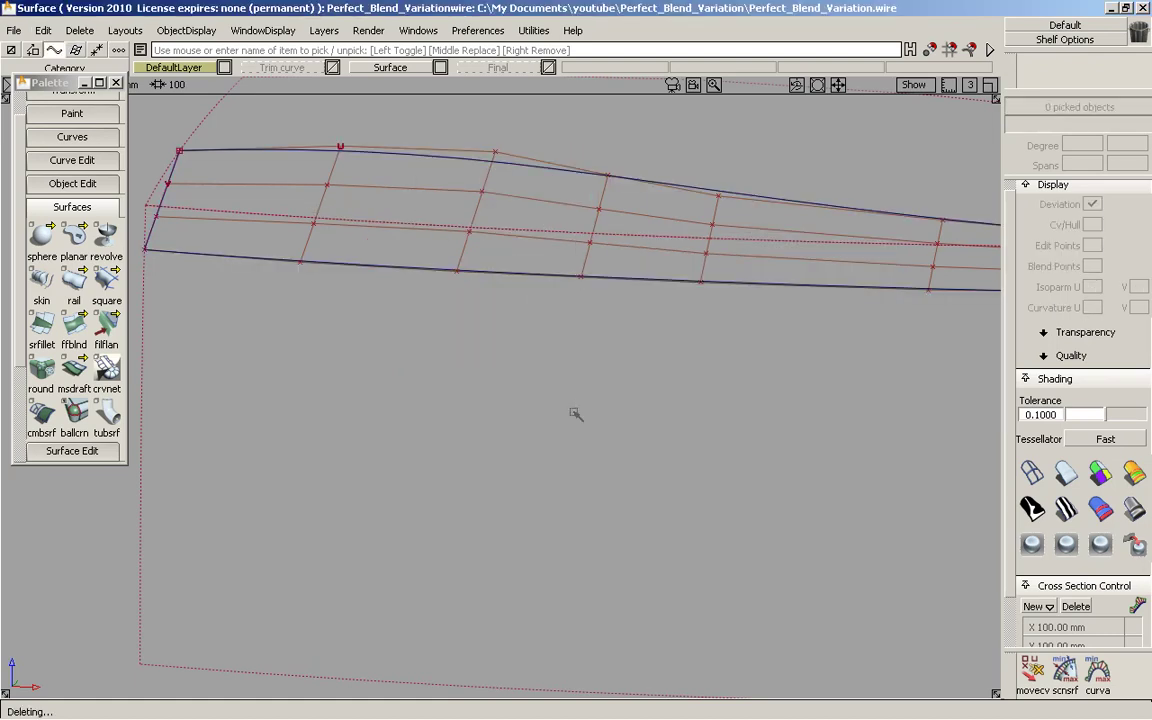
- Delete the two curves-on-surface under the long edges of the skin surface
left_click(625, 308, "ctrl+shift")
left_click(553, 249)
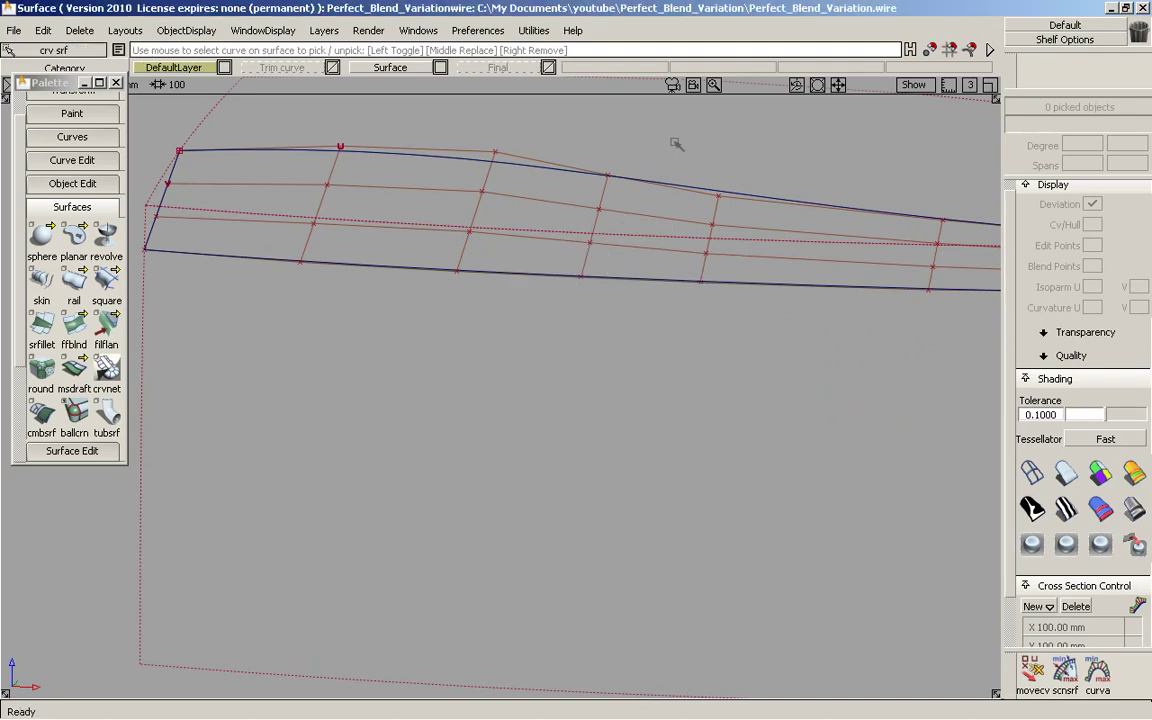
left_click_drag(610, 128, 657, 383)
key("Delete")
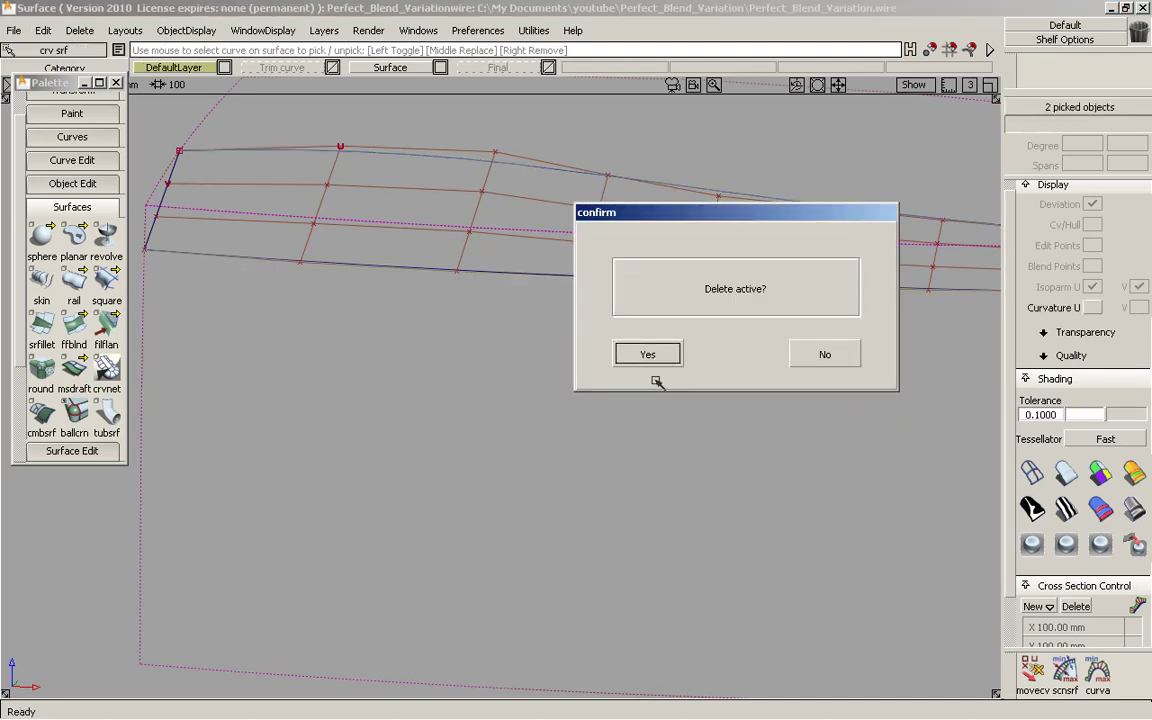
key("Return")
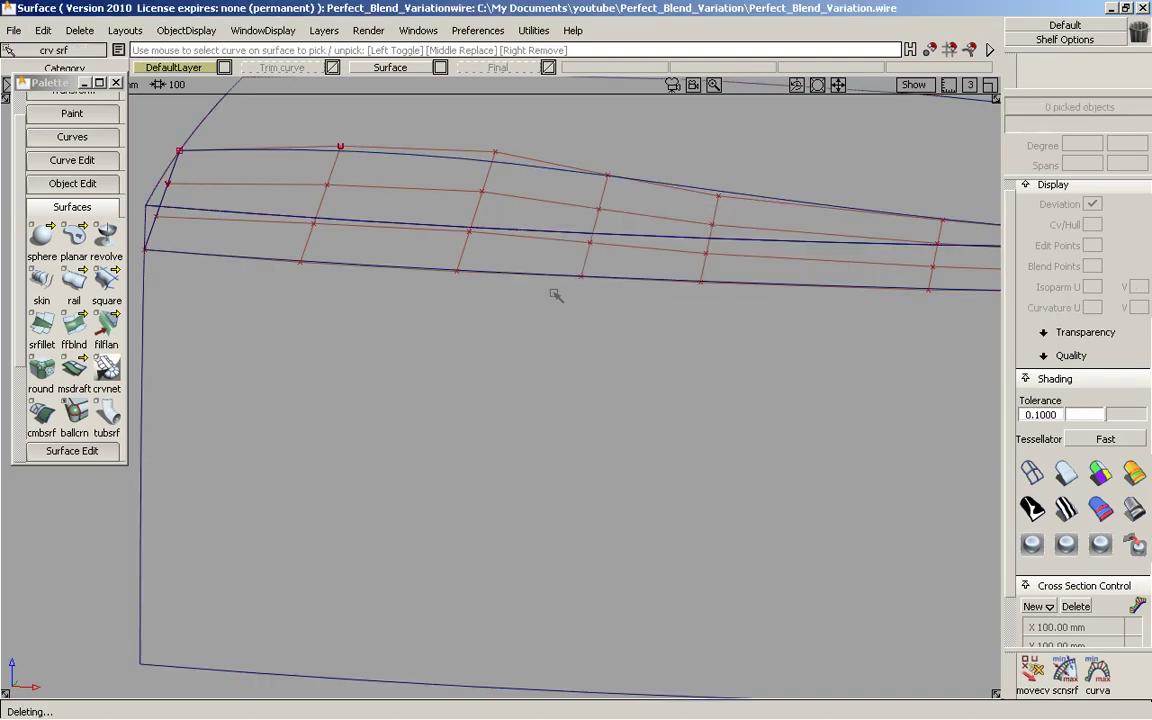
- Align the skin surface's lower edge to the lower surface with Position continuity, projecting along Y, and set the U degree to 7
key("alt+shift")
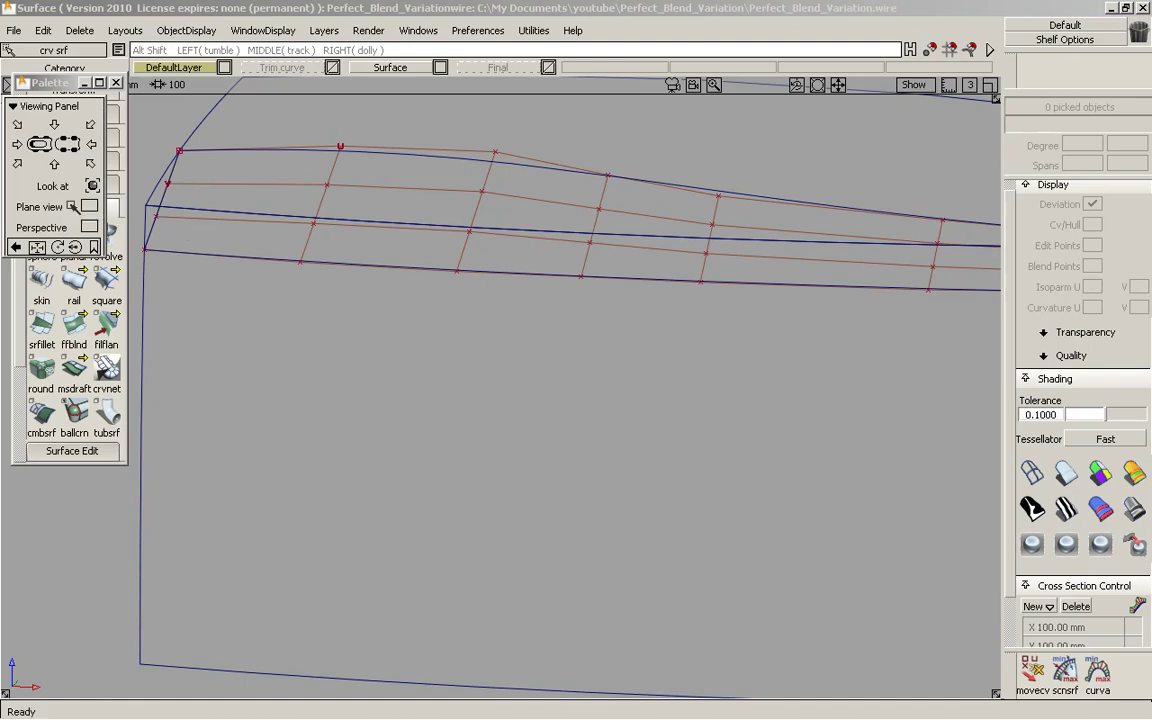
left_click(54, 164)
middle_click_drag(402, 367, 438, 280, "alt+shift")
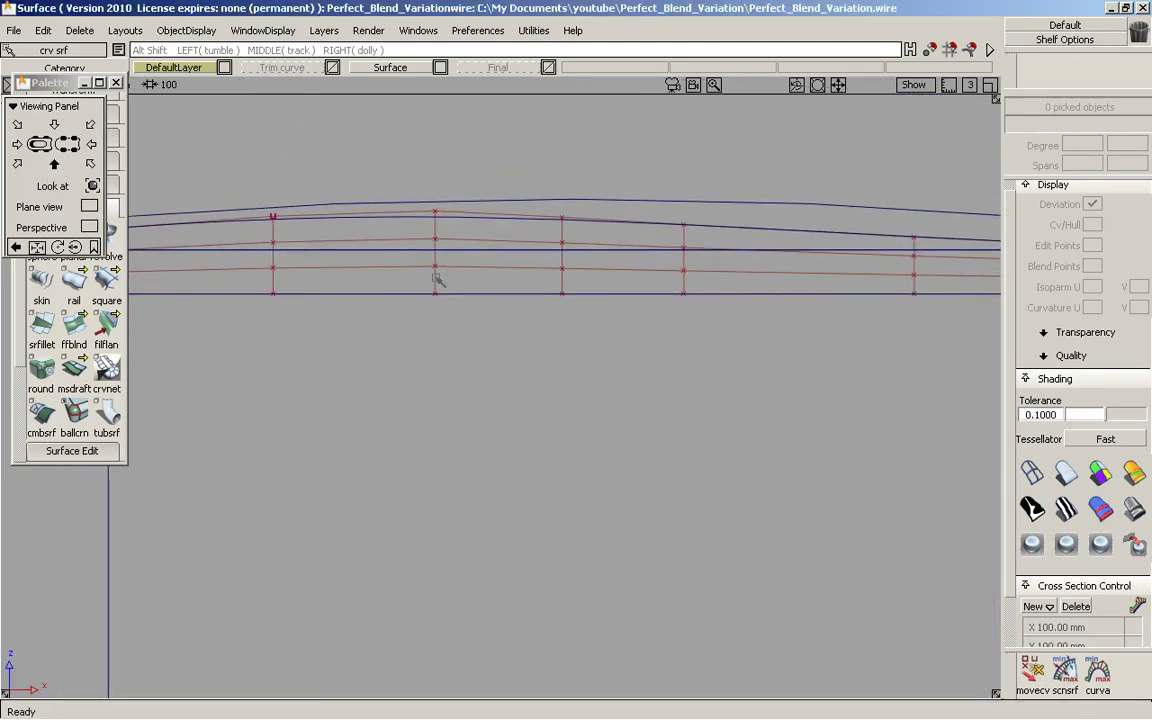
left_click(68, 206)
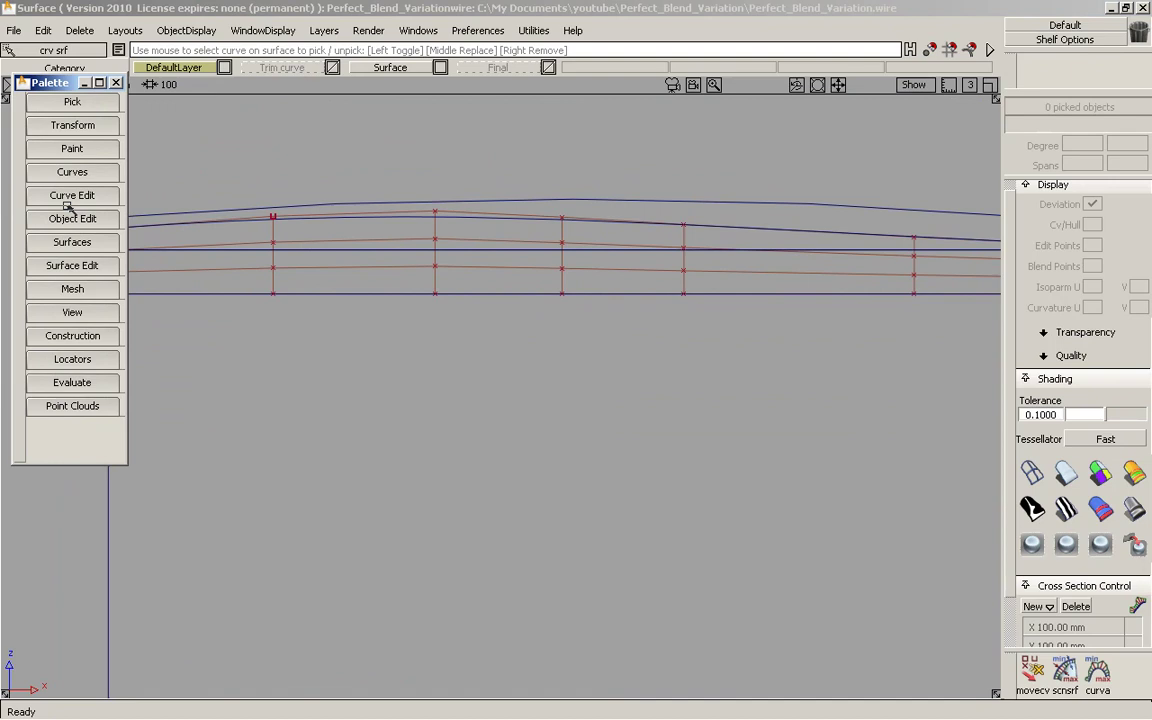
left_click(70, 216)
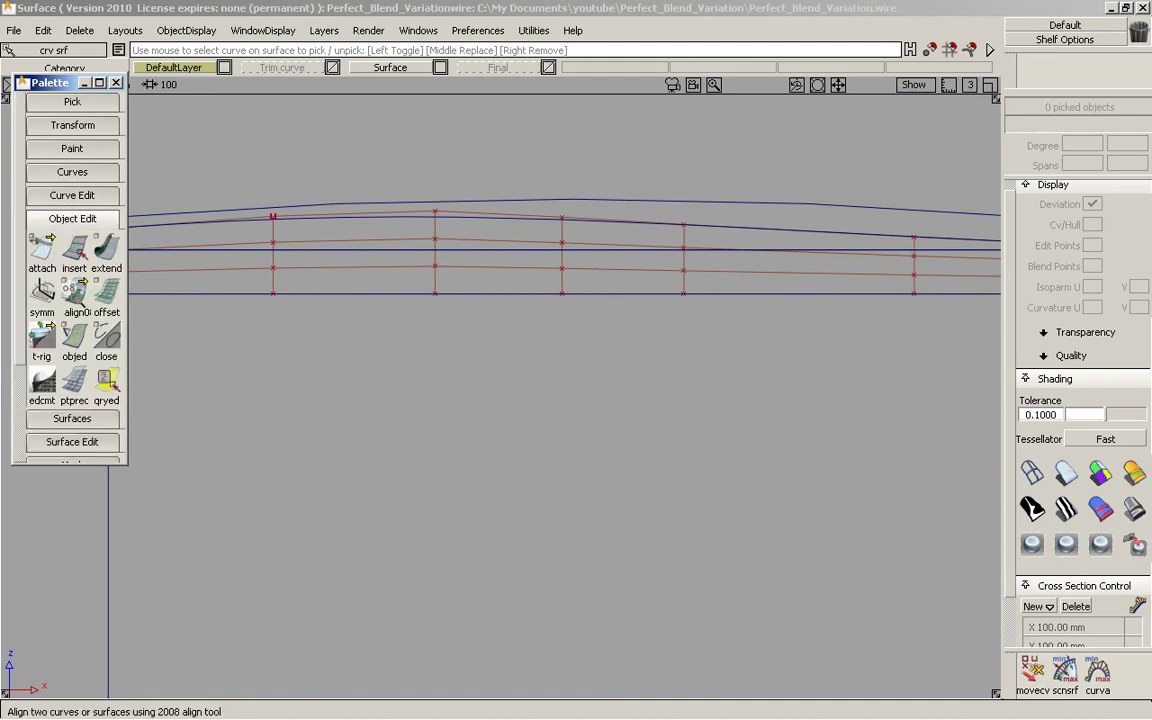
left_click_drag(74, 295, 106, 321)
double_click(74, 295)
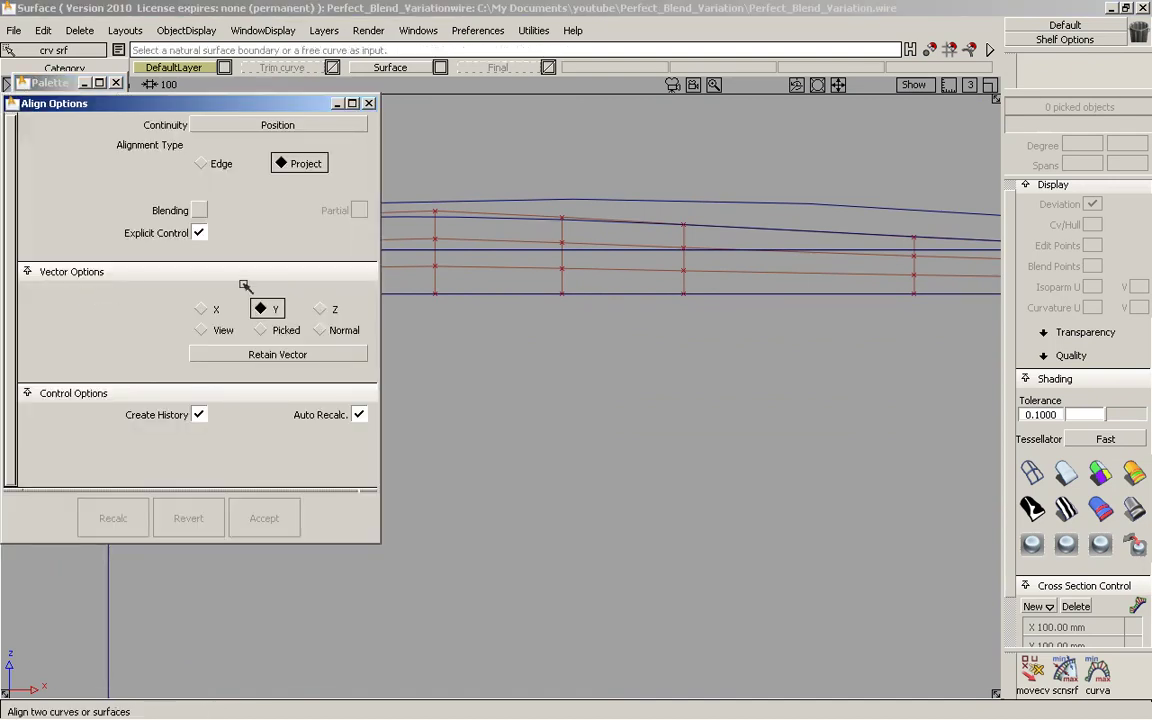
right_click_drag(245, 287, 650, 325, "alt+shift")
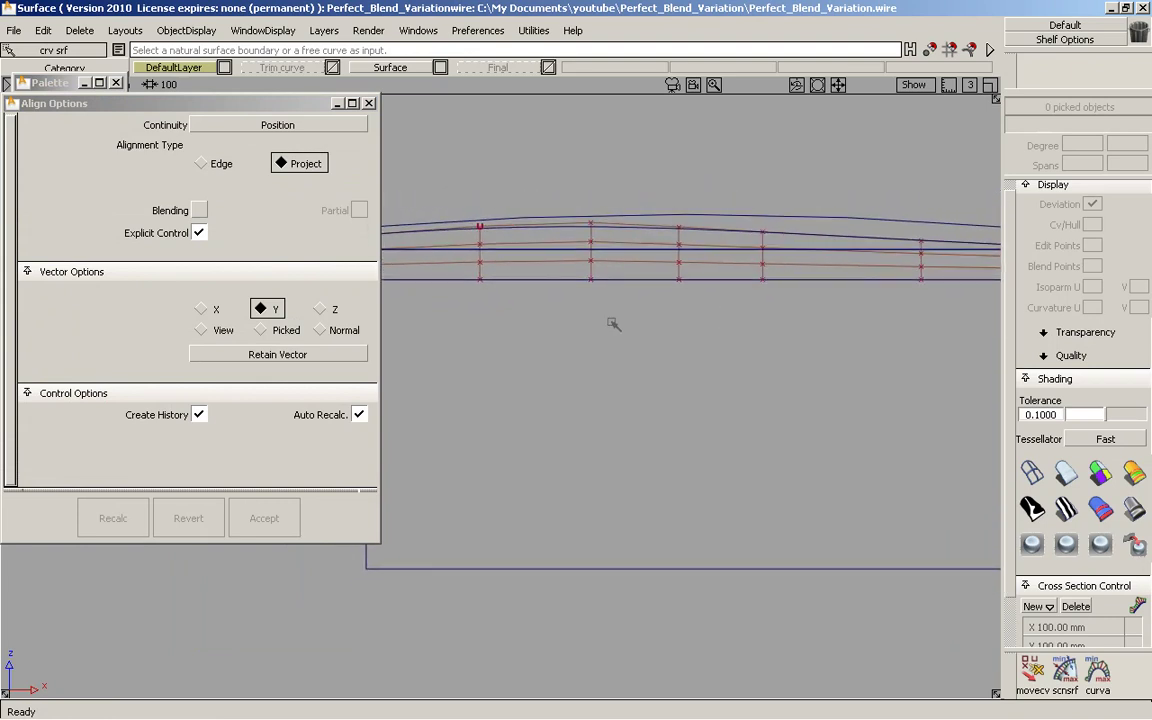
left_click(559, 280)
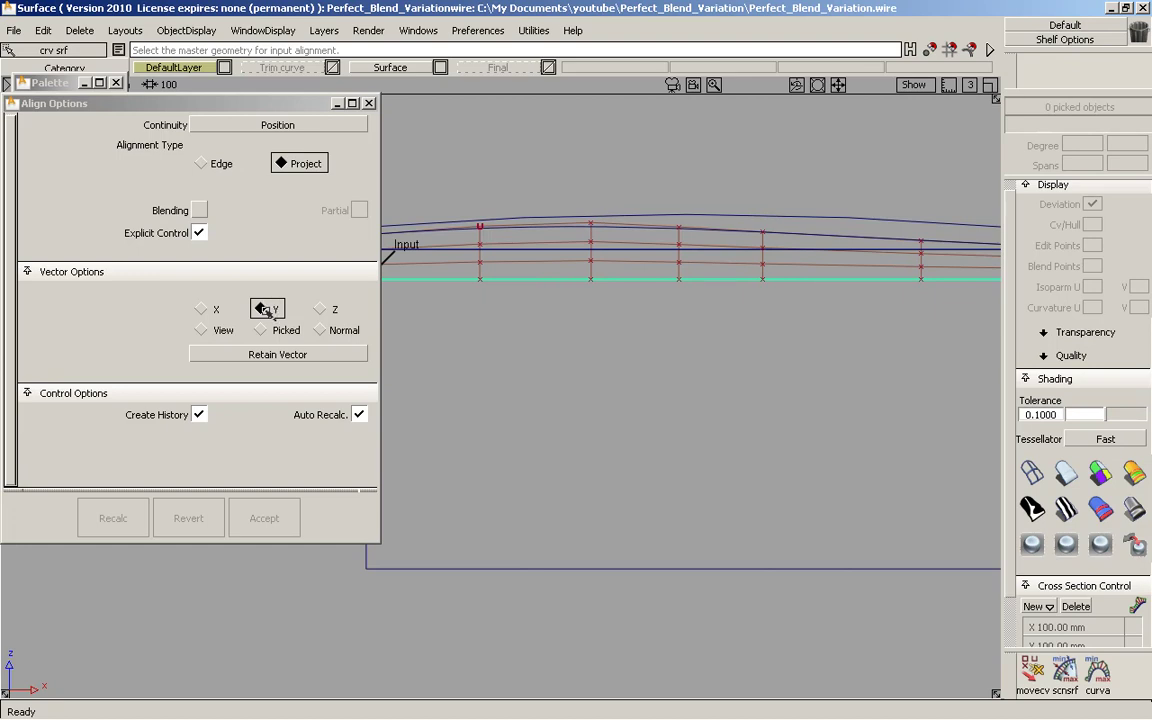
left_click(487, 569)
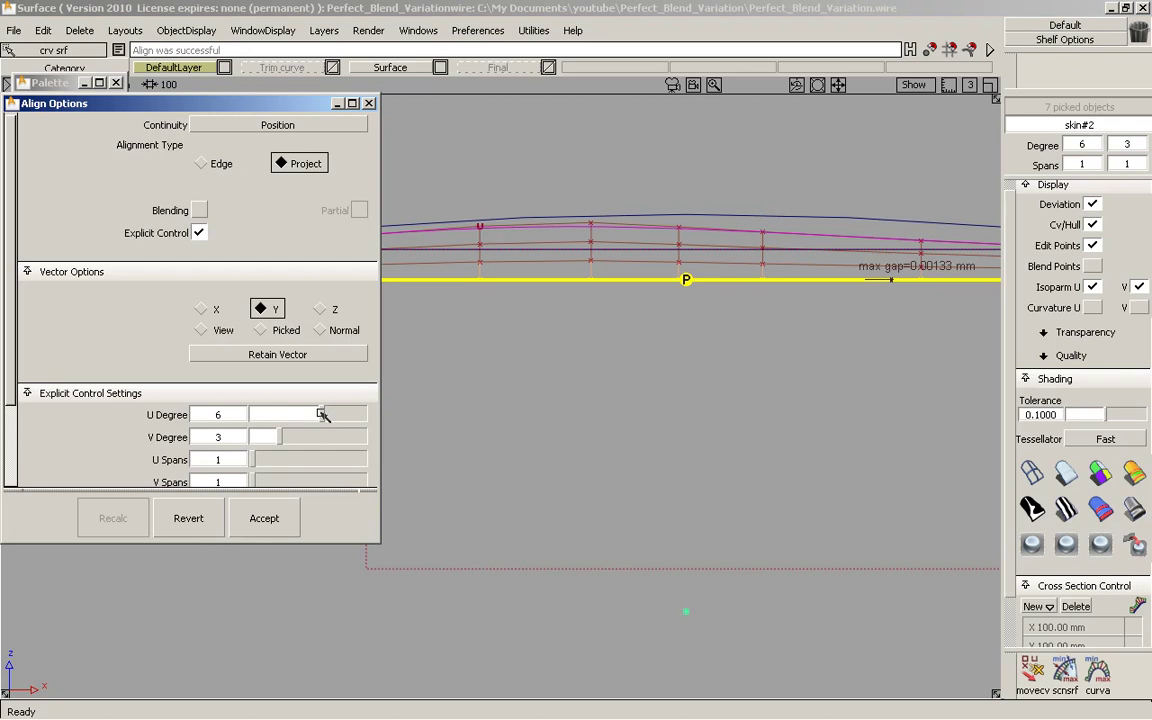
left_click_drag(329, 414, 336, 414)
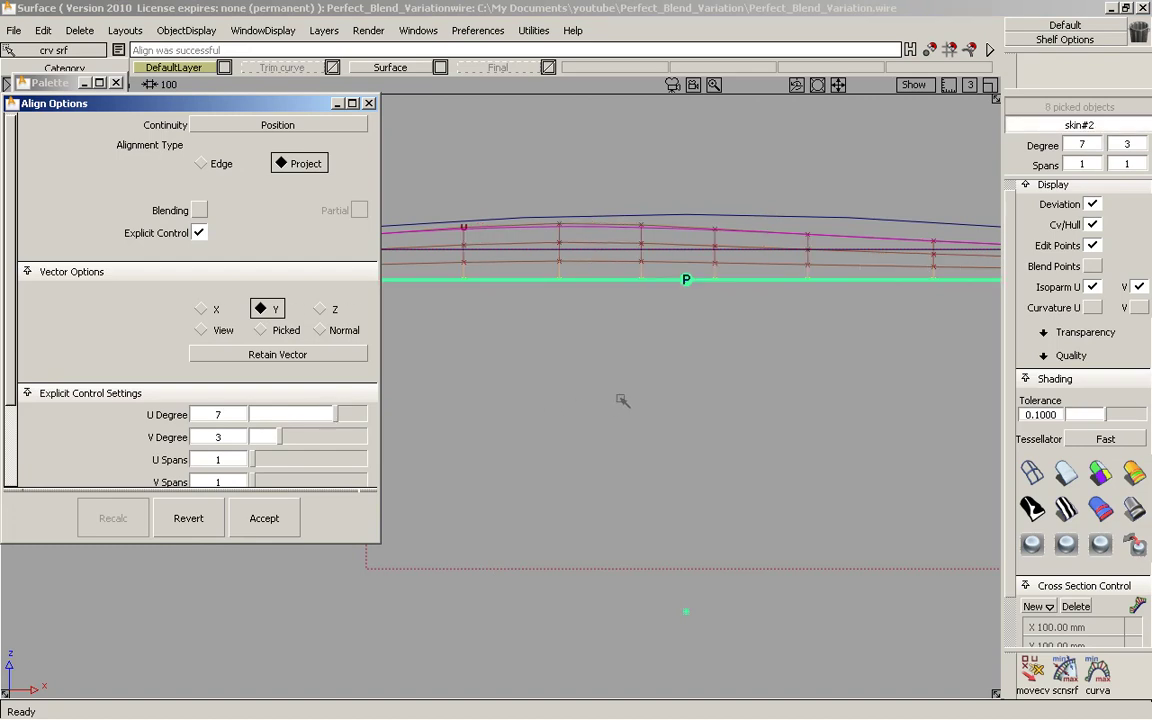
left_click(287, 521)
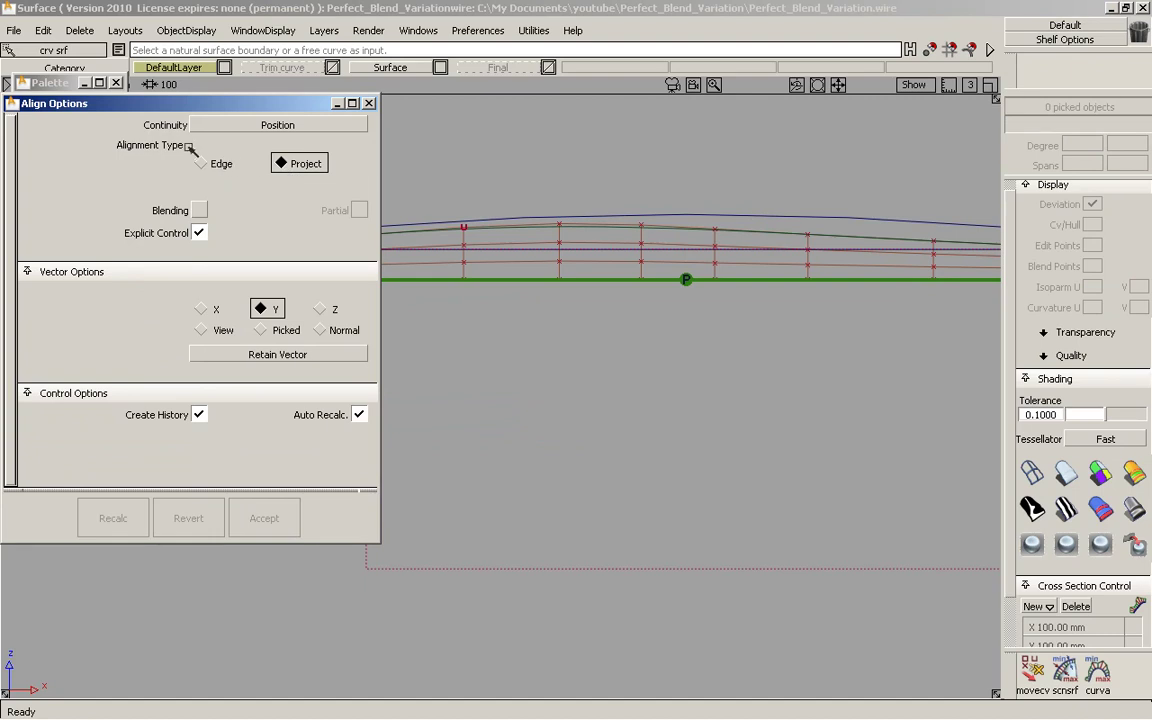
- Align the skin surface's upper edge to the upper surface with Position continuity, projecting along Z
left_click_drag(595, 181, 583, 340, "alt+shift")
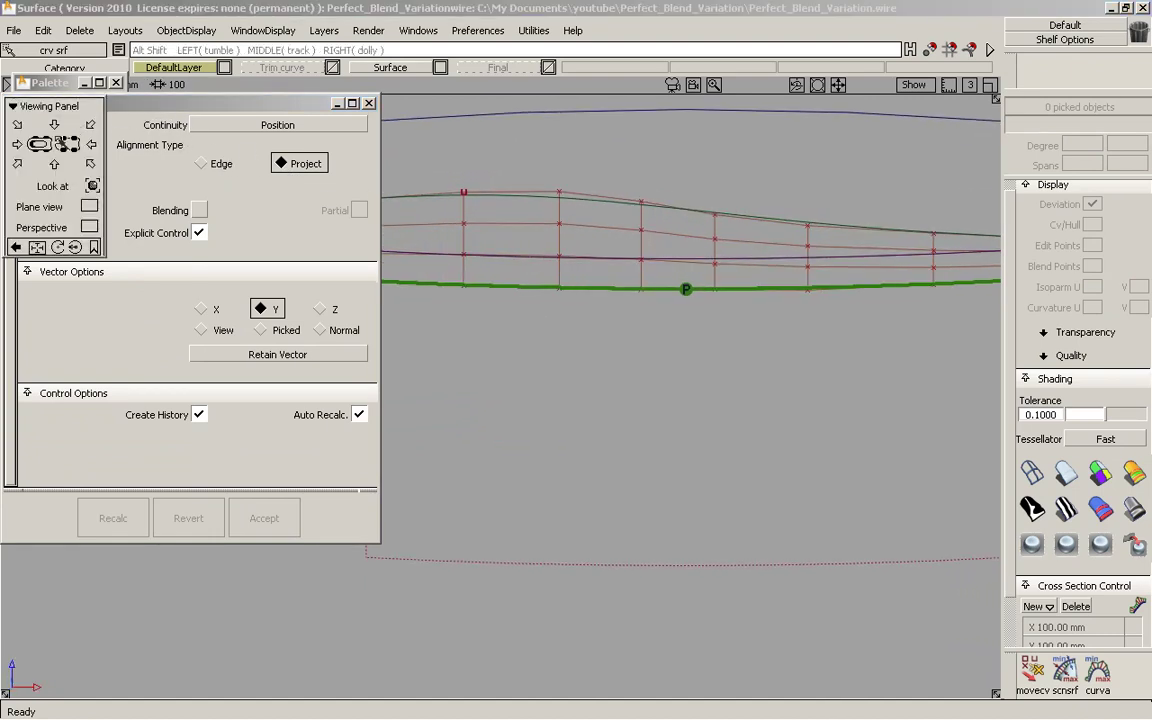
left_click(41, 145, "alt+shift")
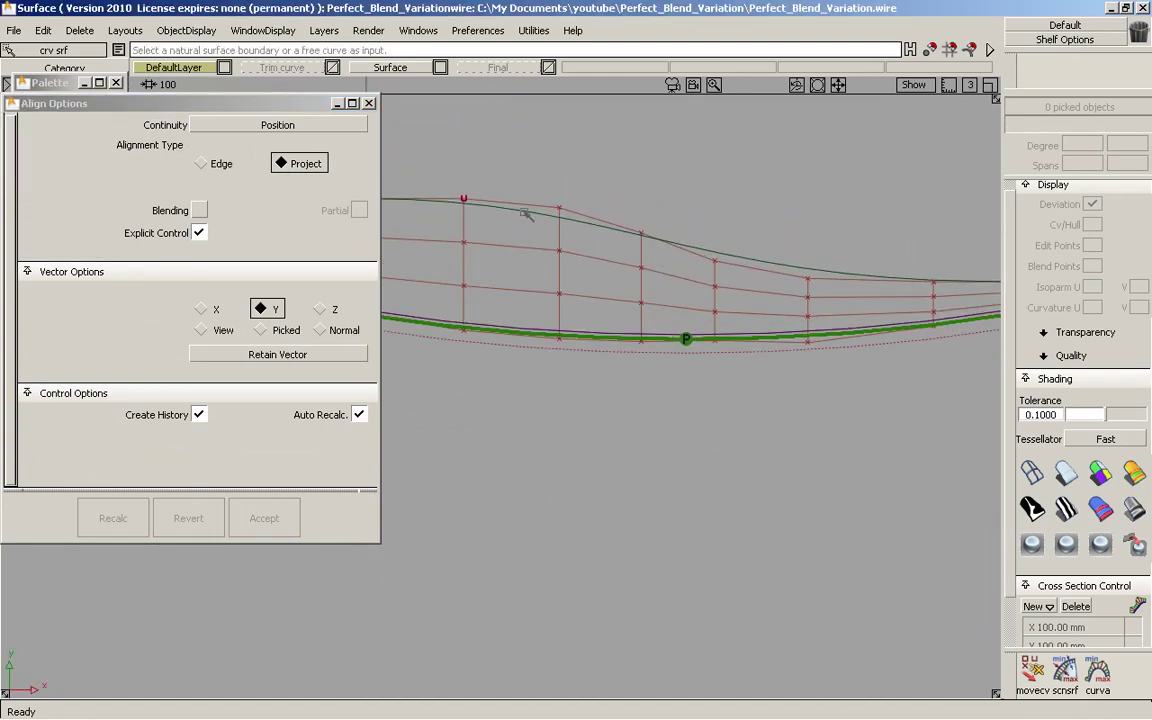
left_click(523, 212)
left_click_drag(652, 167, 617, 228, "alt+shift")
left_click(329, 312)
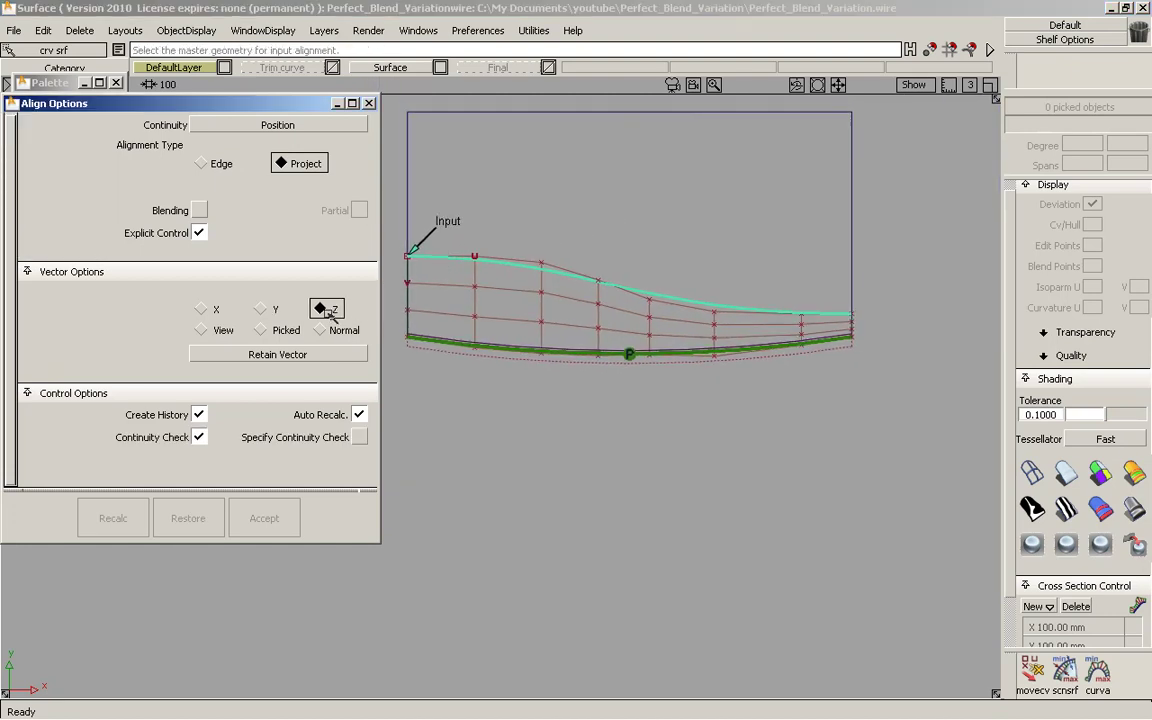
left_click(729, 113)
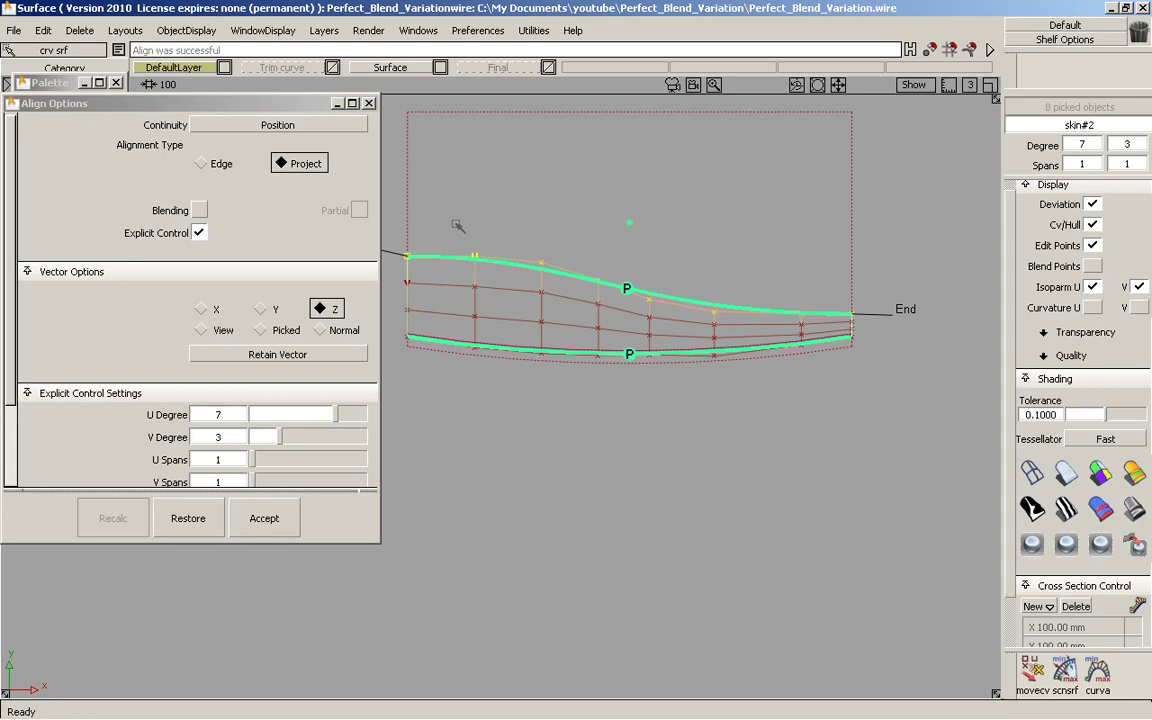
left_click(369, 104)
left_click(586, 224)
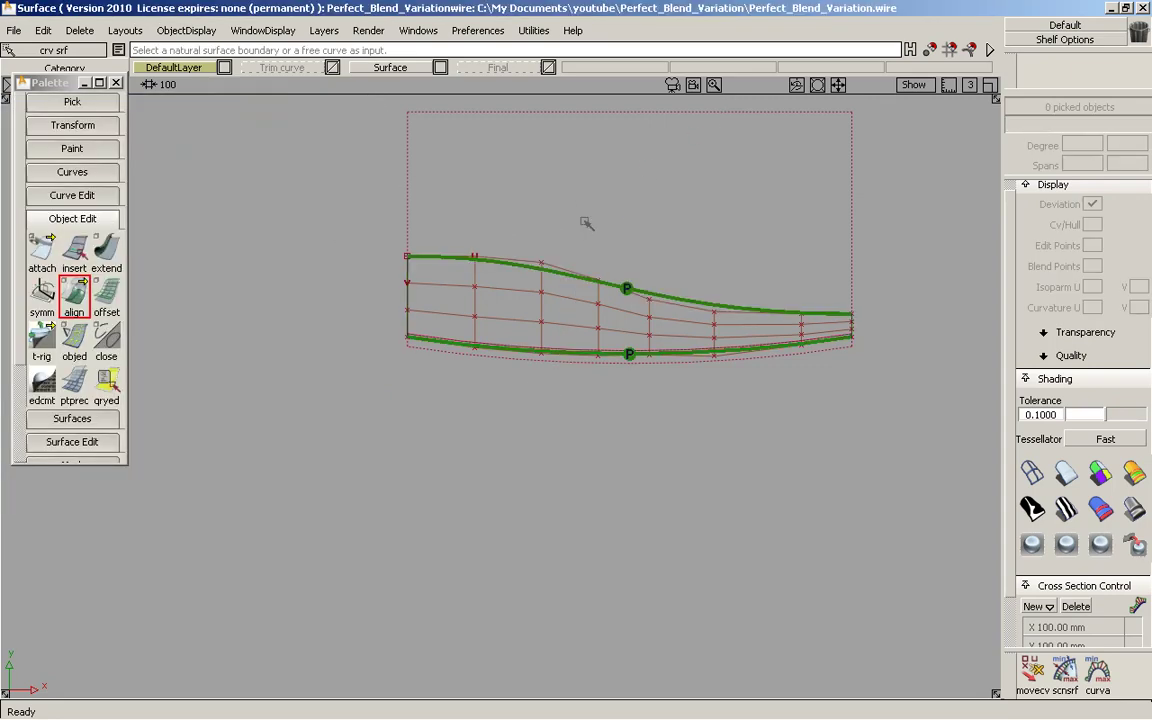
- Examine the aligned skin surface in perspective and save the wire file
mouse_move(634, 426)
left_mouse_down("alt+shift")
mouse_move(591, 257)
mouse_move(597, 175)
mouse_move(700, 66)
mouse_move(694, 107)
left_mouse_up("alt+shift")
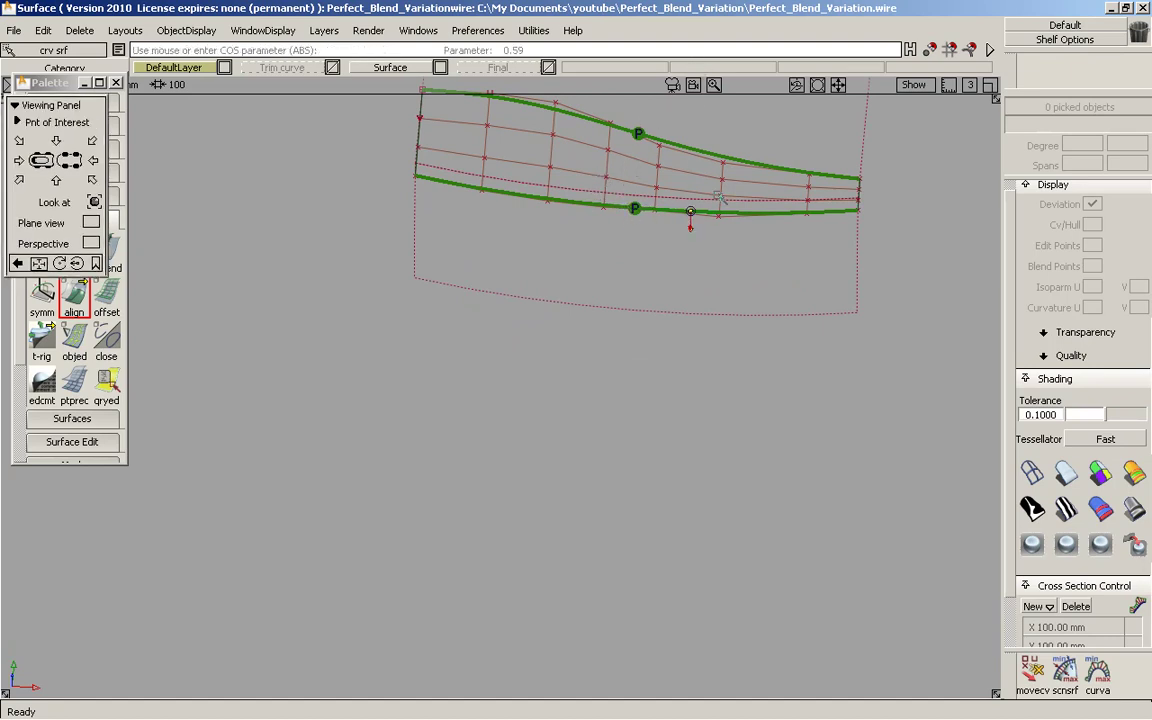
right_click_drag(721, 199, 709, 218, "alt+shift")
middle_click_drag(709, 218, 662, 392, "alt+shift")
left_click_drag(663, 388, 686, 139, "alt+shift")
right_click_drag(613, 354, 710, 291, "alt+shift")
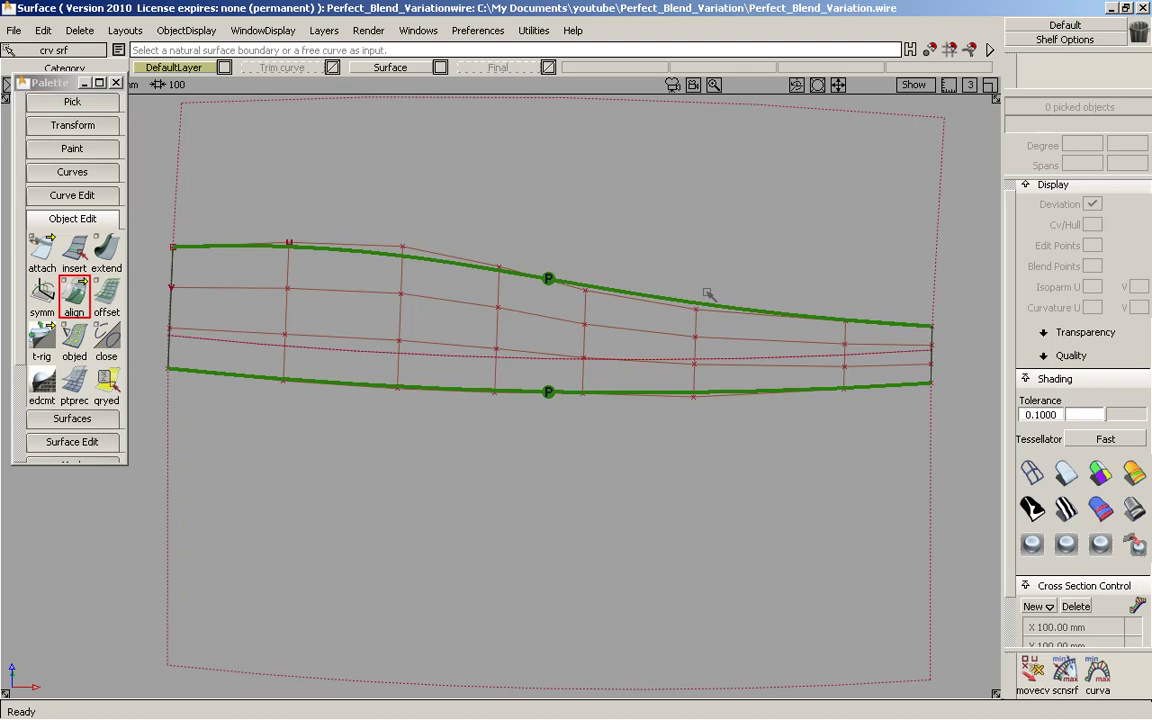
left_click(14, 31)
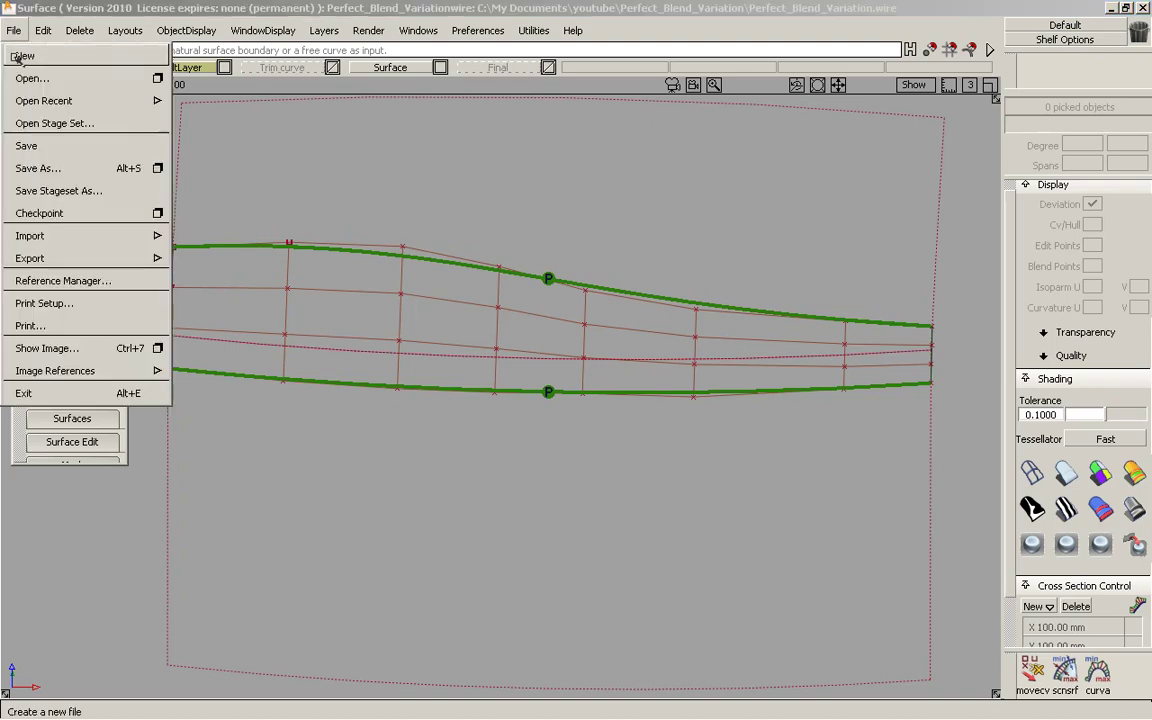
left_click(29, 148)
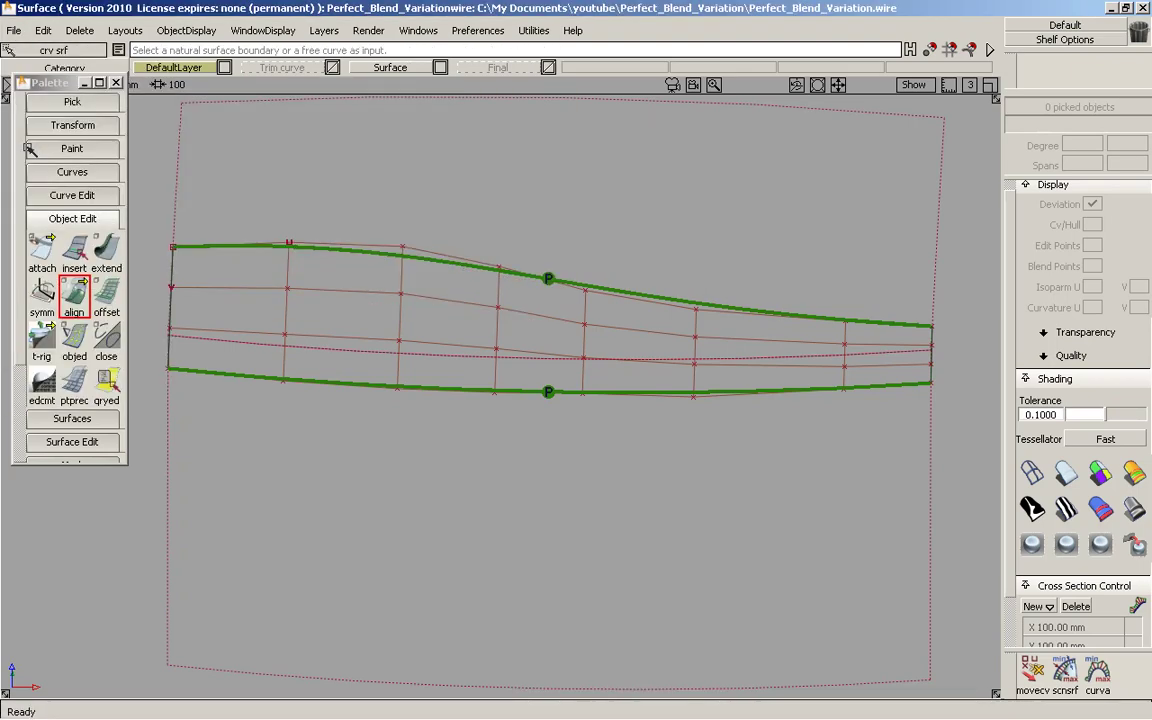
- Raise the skin surface's V degree to 4 and delete the construction history
left_click(79, 219)
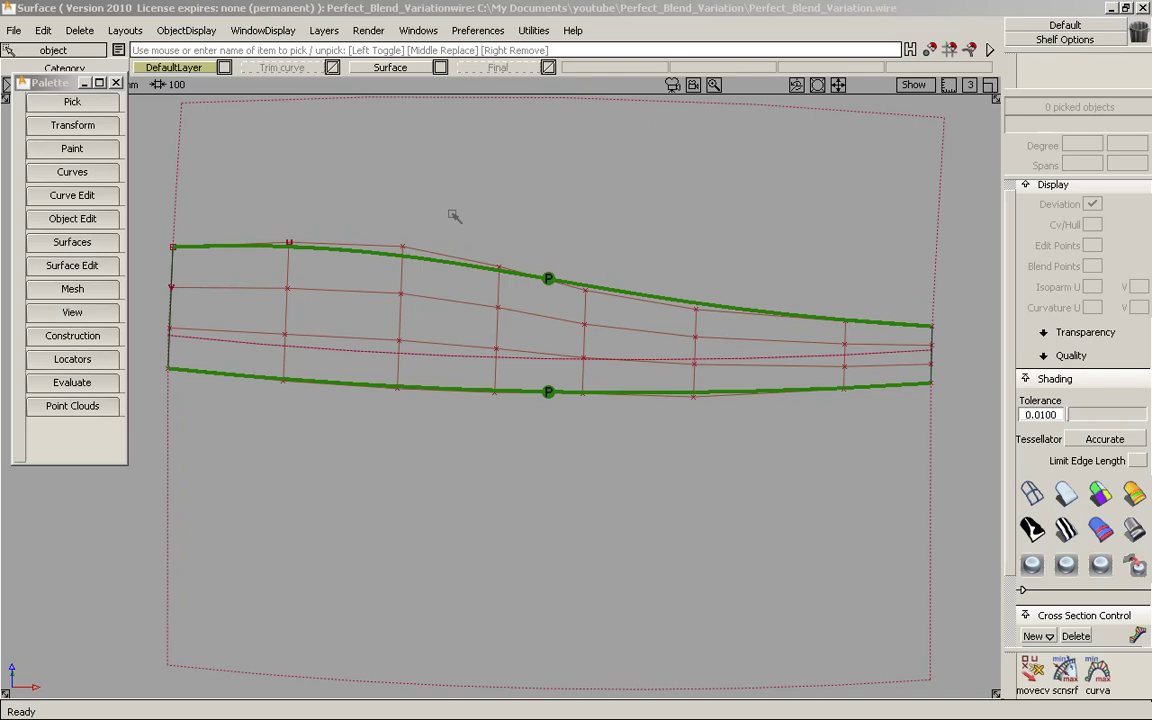
left_click_drag(415, 183, 416, 219, "ctrl+shift")
left_click(431, 302)
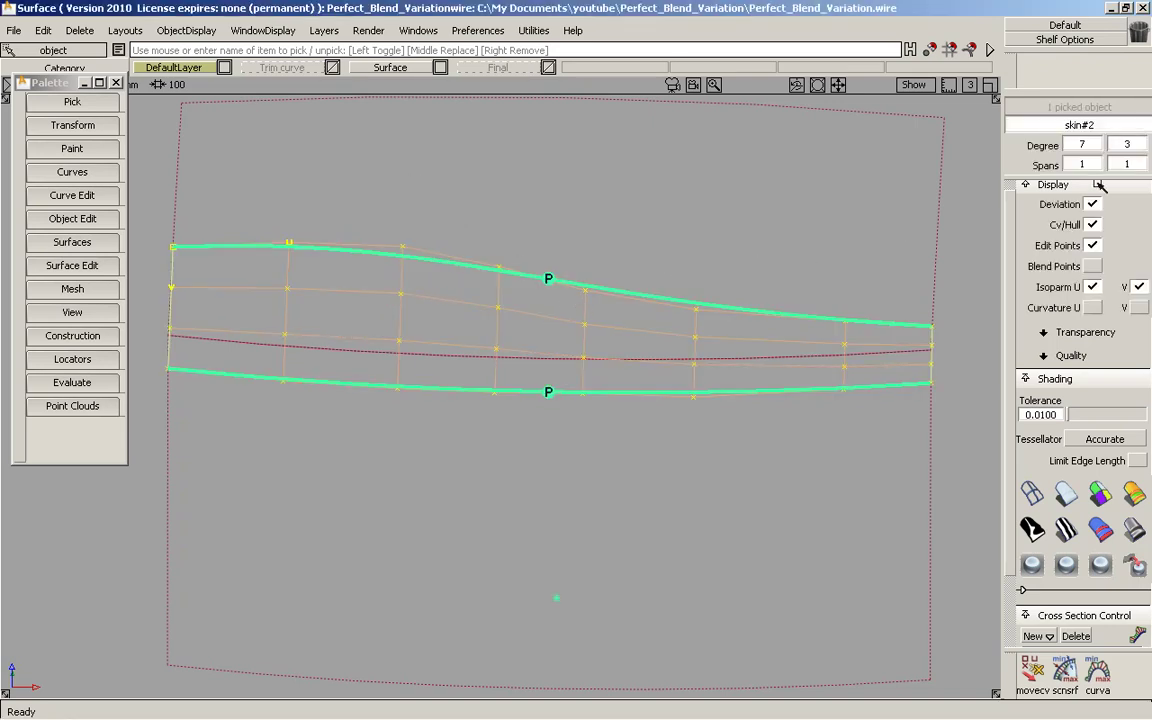
left_click_drag(1141, 146, 1074, 158)
key("Return")
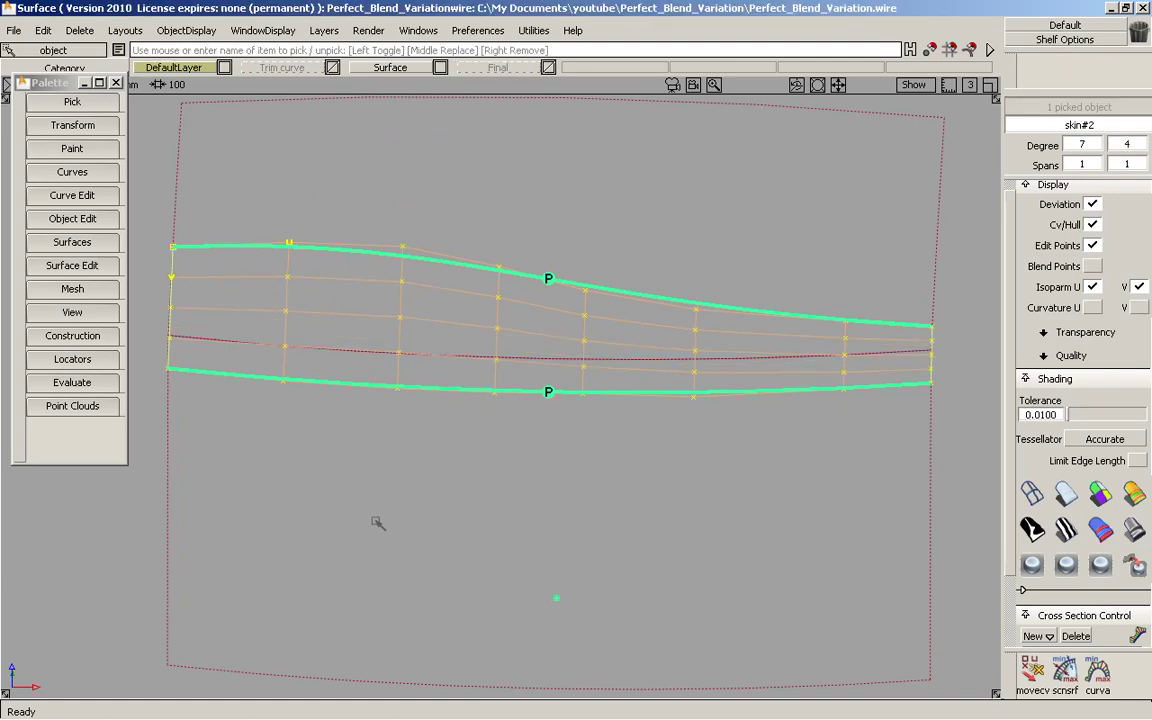
left_click(413, 213)
left_click(85, 31)
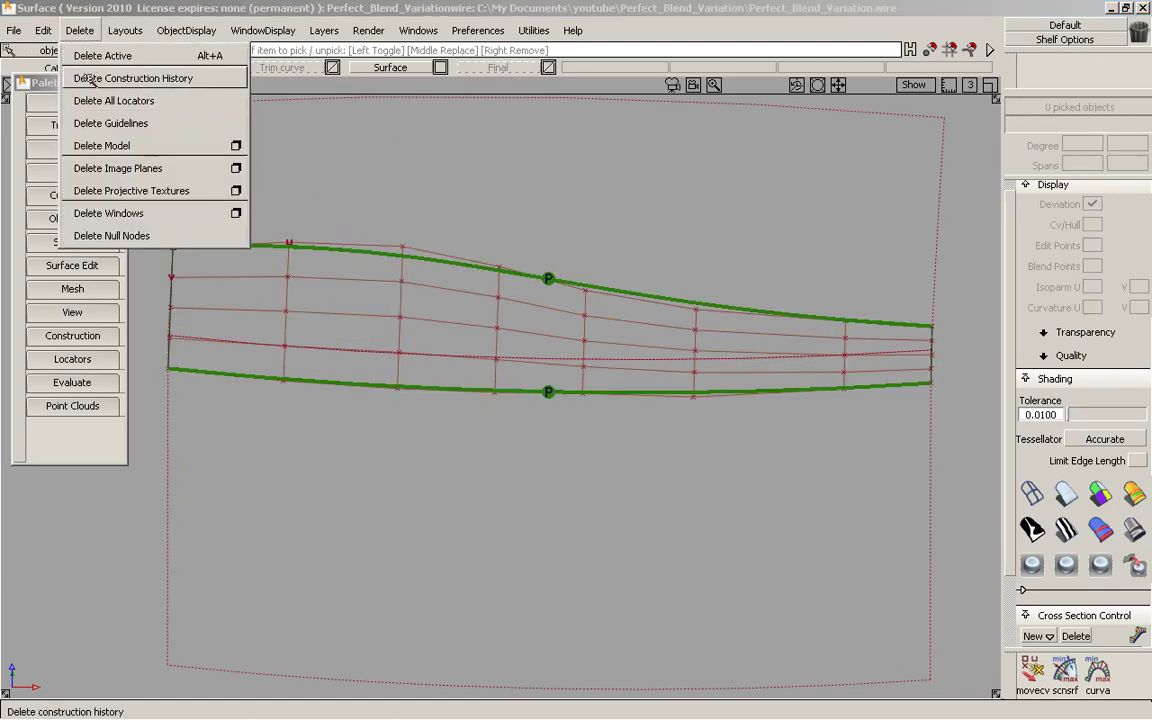
left_click(120, 77)
- Duplicate the curve-on-surface faceE.cos0 along the skin's upper edge and the boundary faceE.V=0 where the two main surfaces meet
left_click_drag(470, 300, 385, 278, "alt+shift")
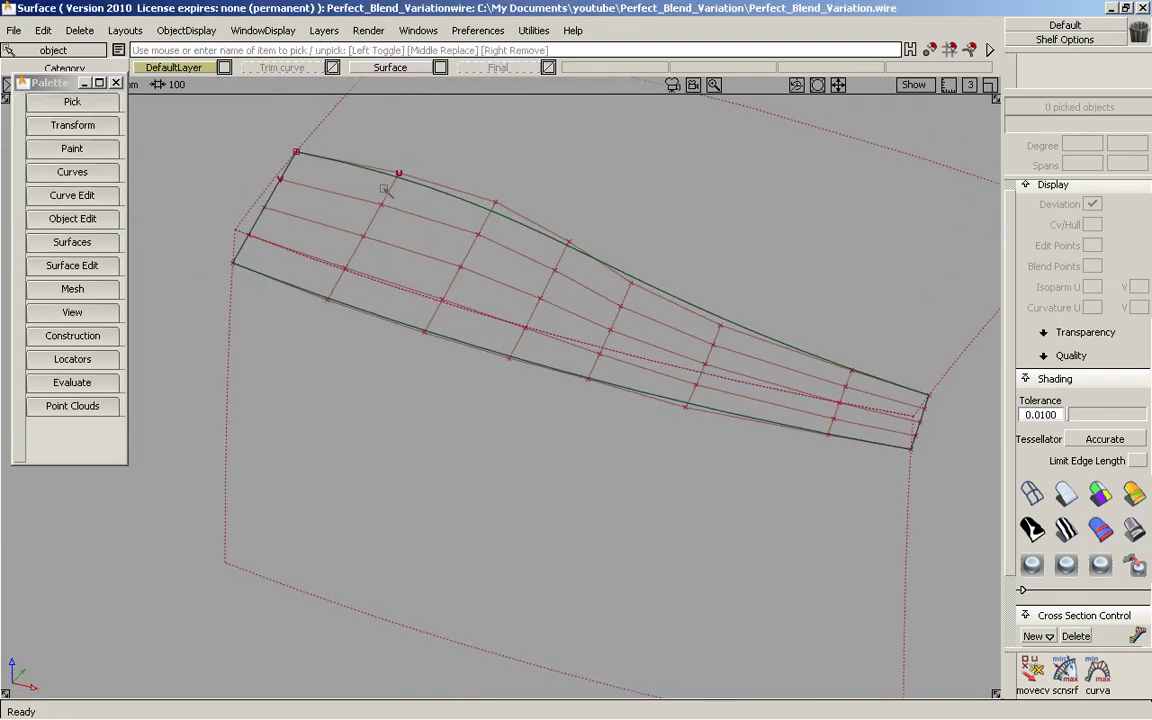
left_click(85, 194)
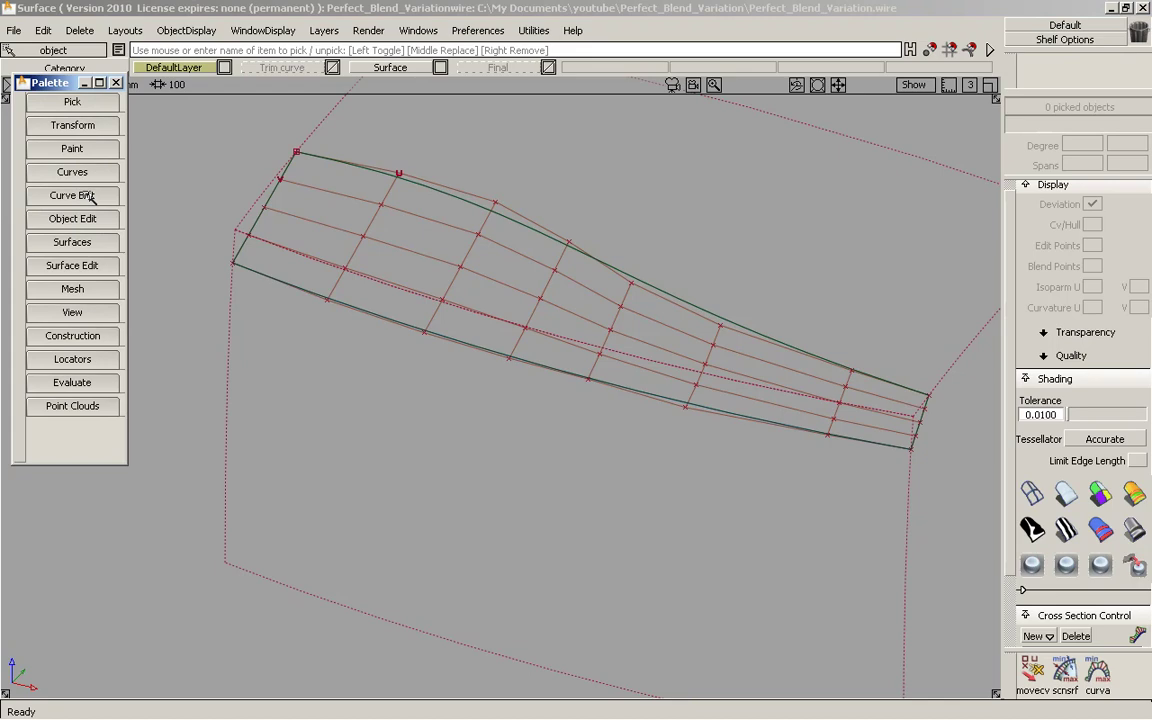
left_click(41, 225)
left_click(473, 207)
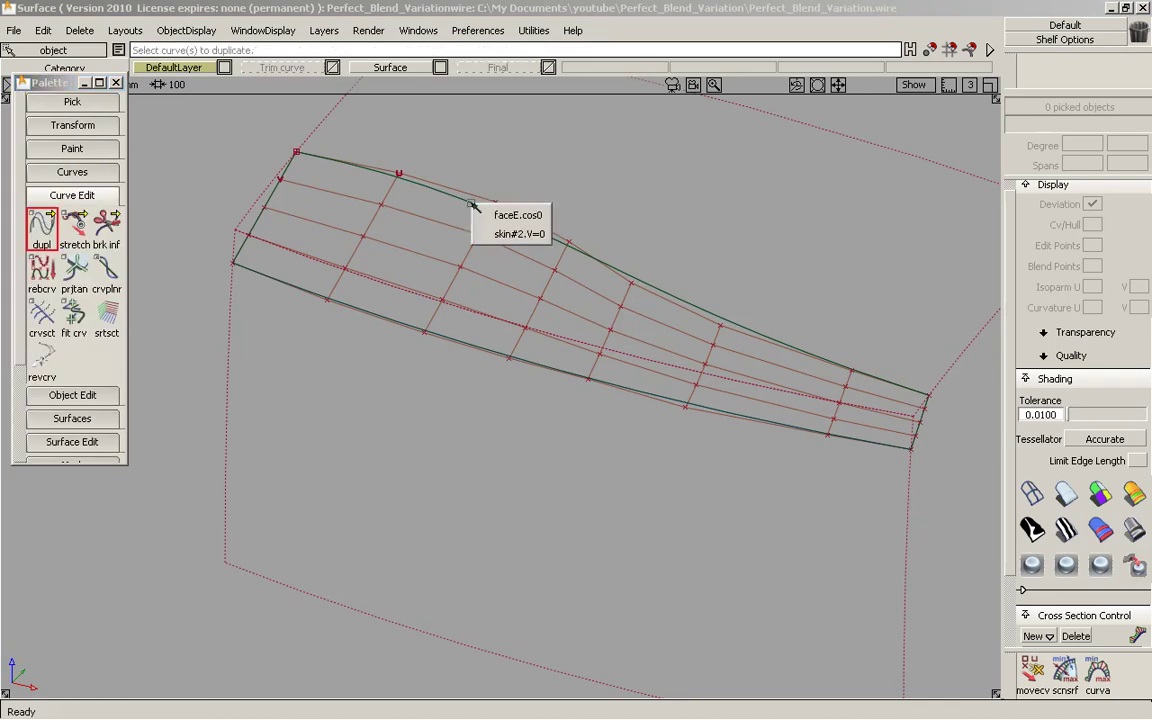
left_click(492, 212)
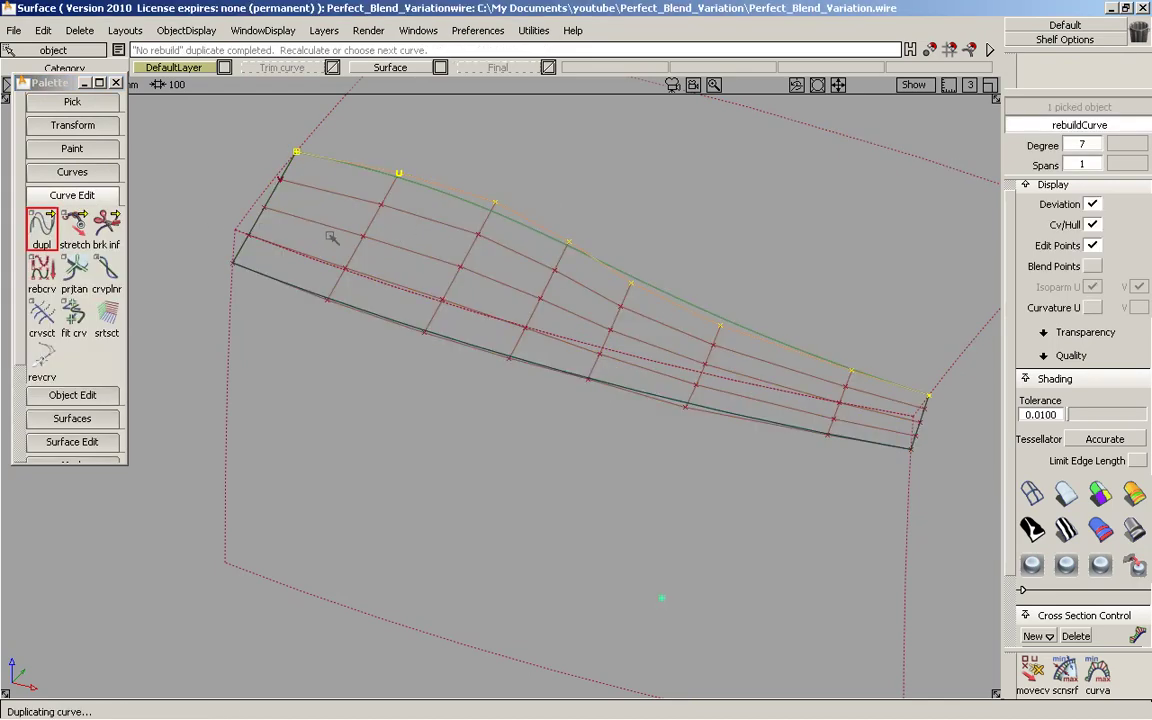
left_click_drag(331, 236, 373, 226, "alt+shift")
left_click(378, 222)
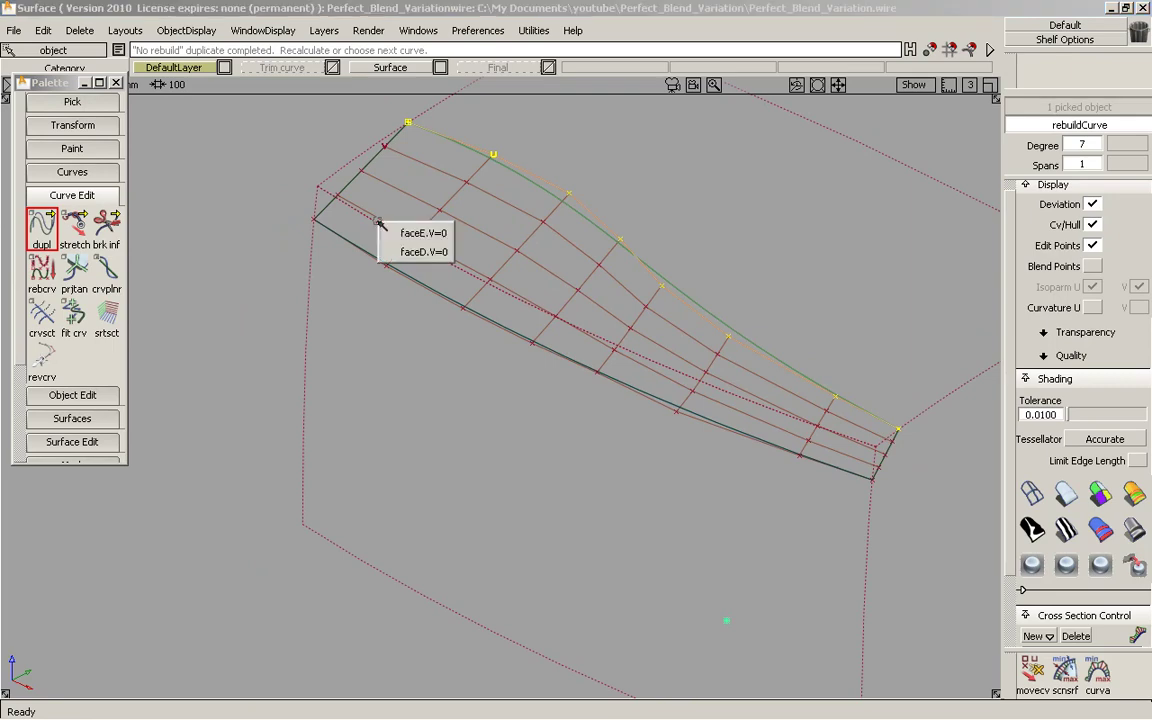
left_click(394, 228)
- Select the skin surface and both duplicated curves, and hide all other objects
mouse_move(503, 254)
left_mouse_down("ctrl+shift")
mouse_move(497, 236)
mouse_move(543, 234)
mouse_move(549, 259)
left_mouse_up("ctrl+shift")
mouse_move(649, 194)
left_mouse_down()
mouse_move(641, 222)
mouse_move(556, 326)
left_mouse_up()
left_click_drag(549, 270, 512, 298, "ctrl+shift")
left_click(528, 262)
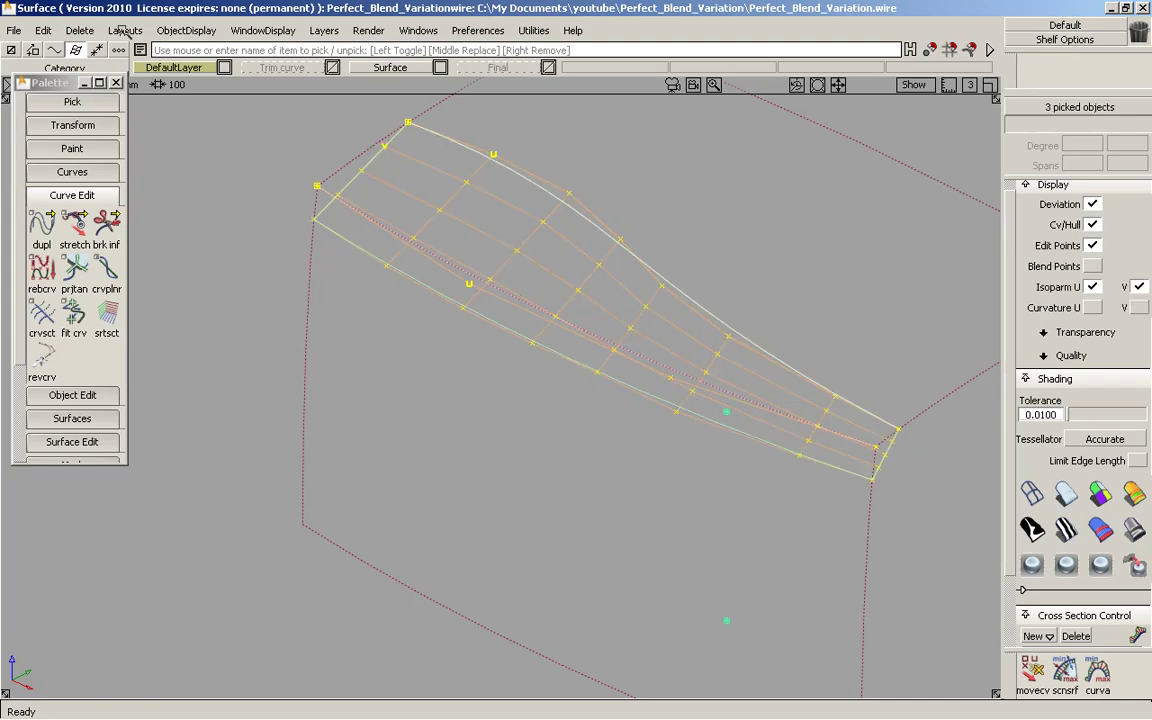
left_click(186, 30)
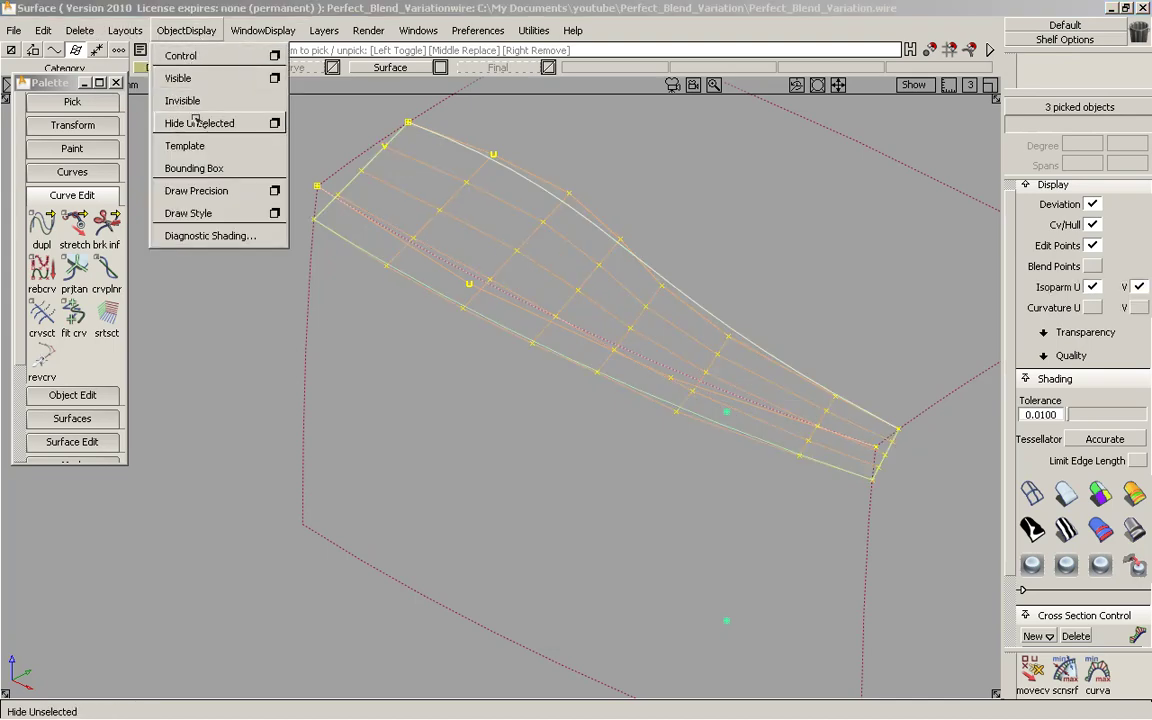
left_click(265, 121)
- Turn off the CV/hull display of the skin surface
left_click(497, 231)
mouse_move(497, 231)
left_mouse_down("ctrl+shift")
mouse_move(471, 204)
mouse_move(514, 247)
left_mouse_up("ctrl+shift")
left_click(483, 197)
left_click(1093, 225)
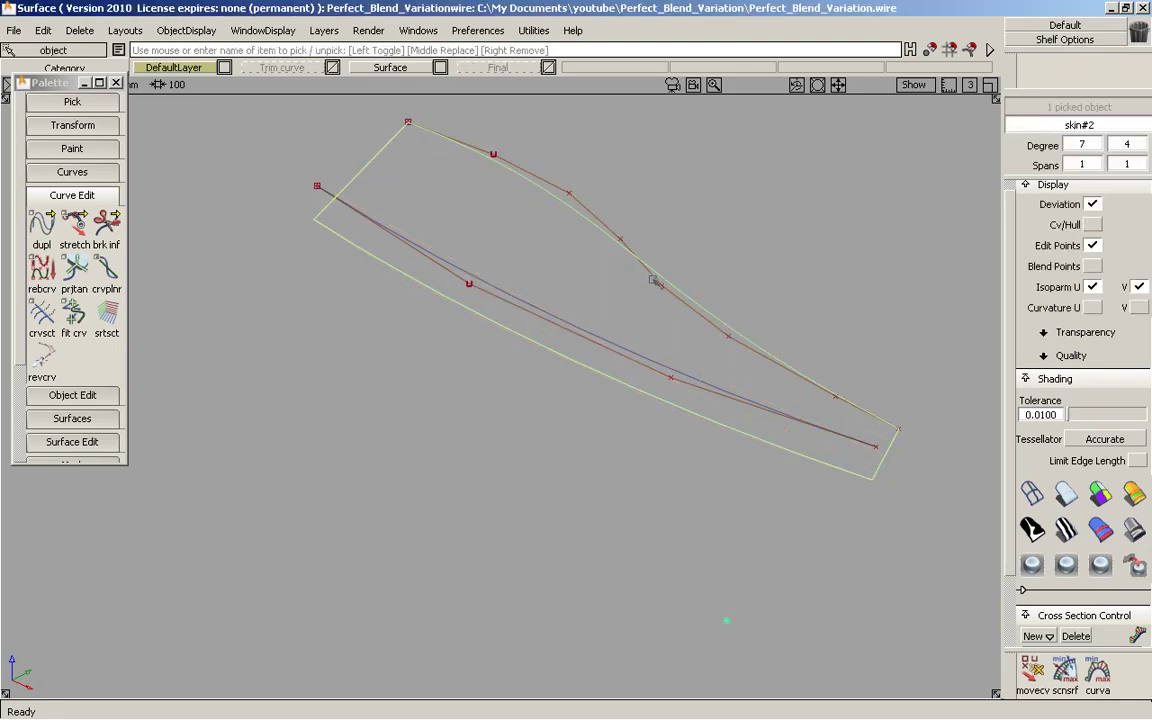
left_click(548, 237)
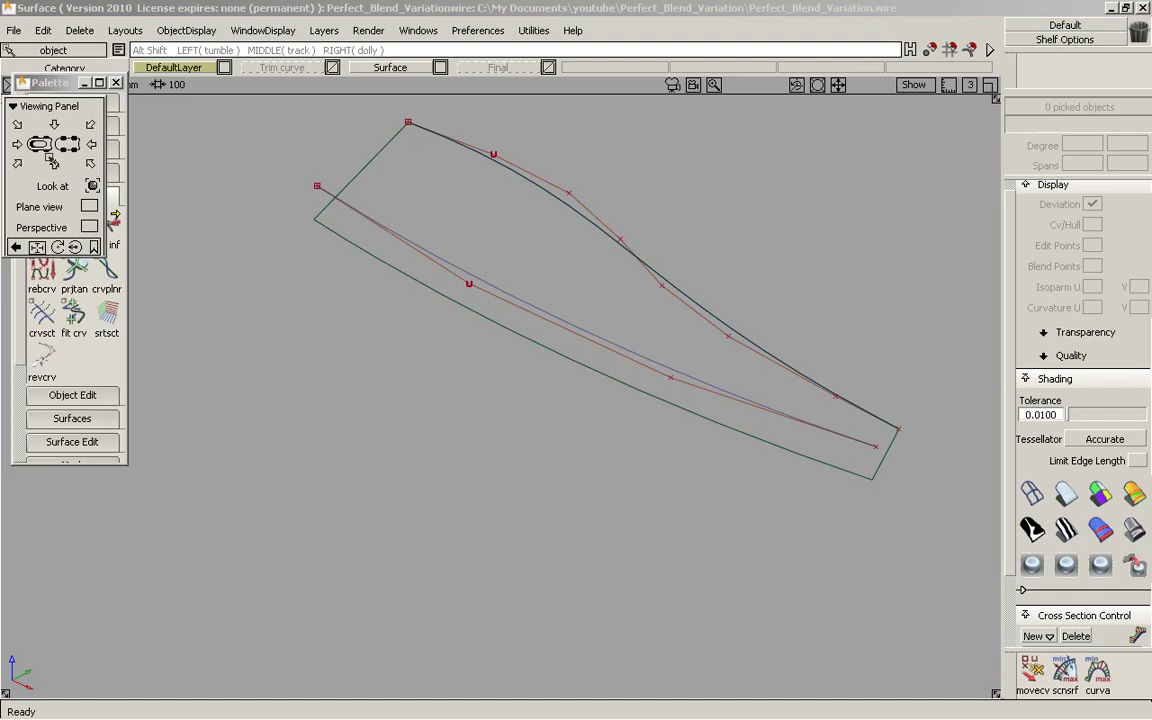
- Raise the duplicated curve from the intersection of the main surfaces to degree 7
left_click(43, 148, "alt+shift")
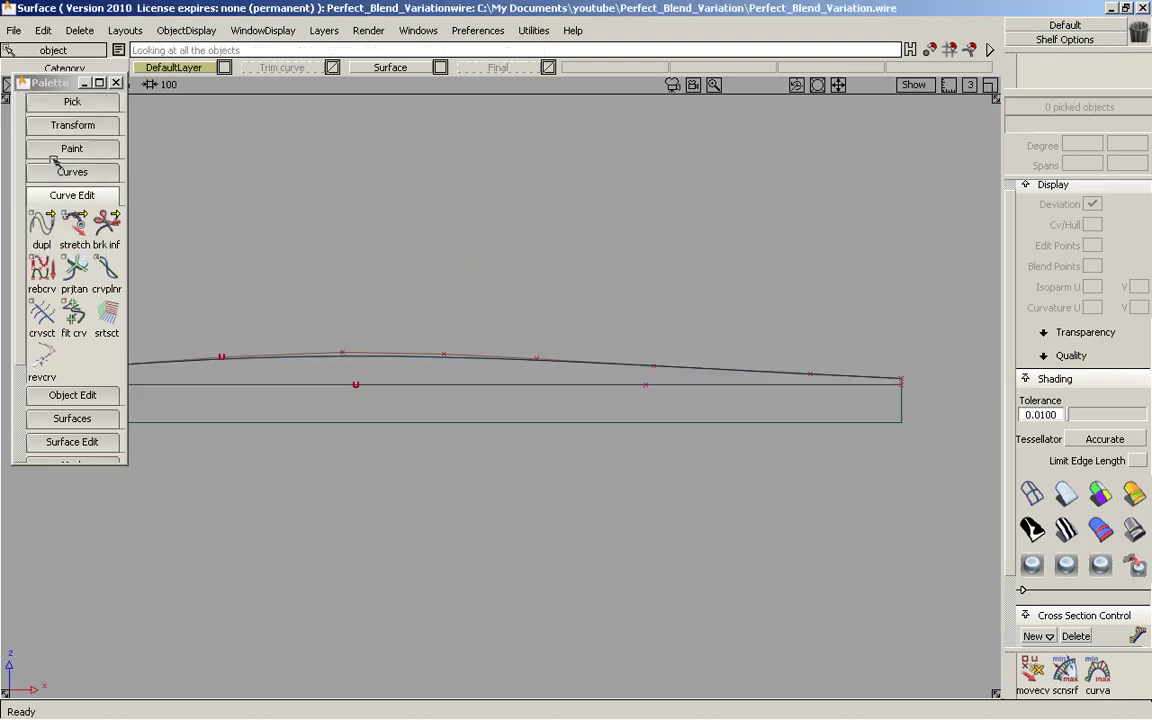
middle_click_drag(360, 291, 428, 239, "alt+shift")
left_click_drag(425, 241, 480, 258, "ctrl+shift")
left_click(505, 340)
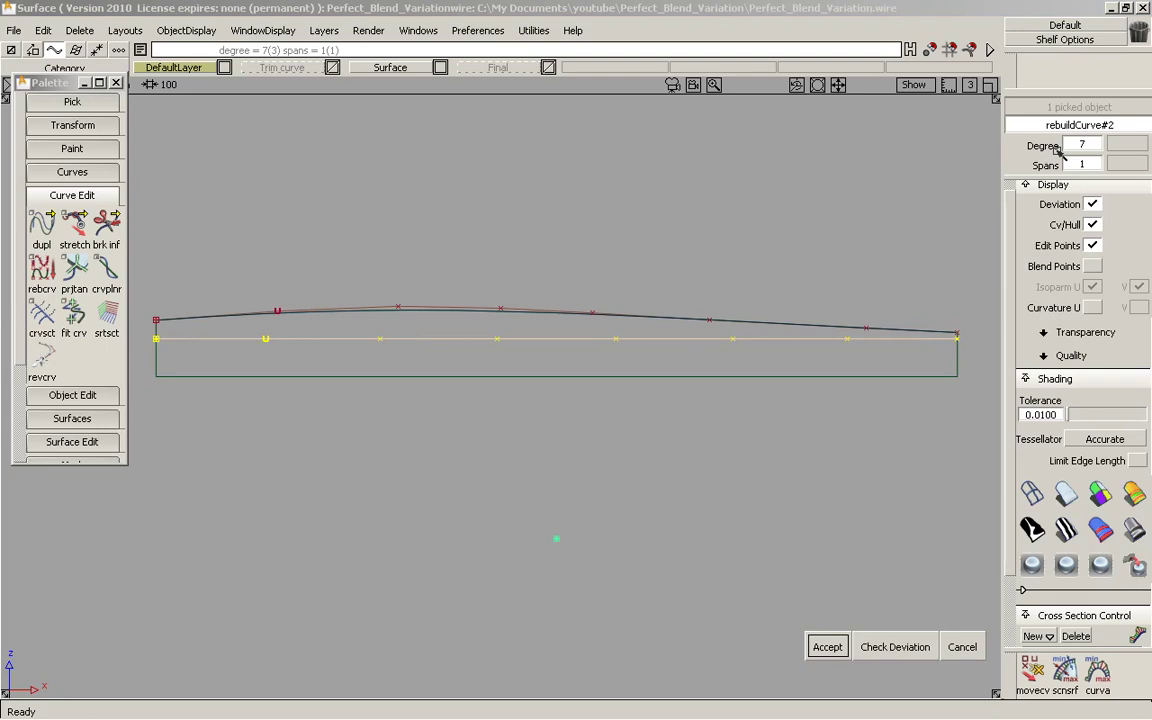
left_click(490, 264)
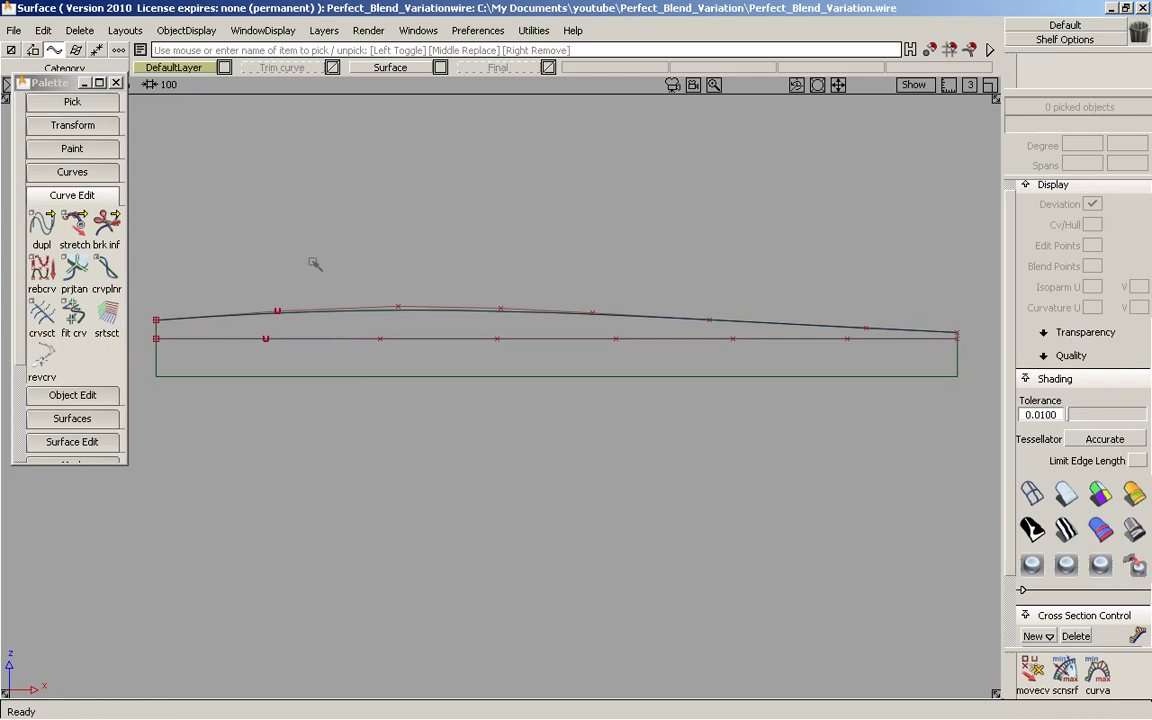
- Shift the six interior CVs of the lower duplicated curve along X into line with the matching CVs of the upper duplicated curve
left_click_drag(315, 263, 378, 260, "ctrl+shift")
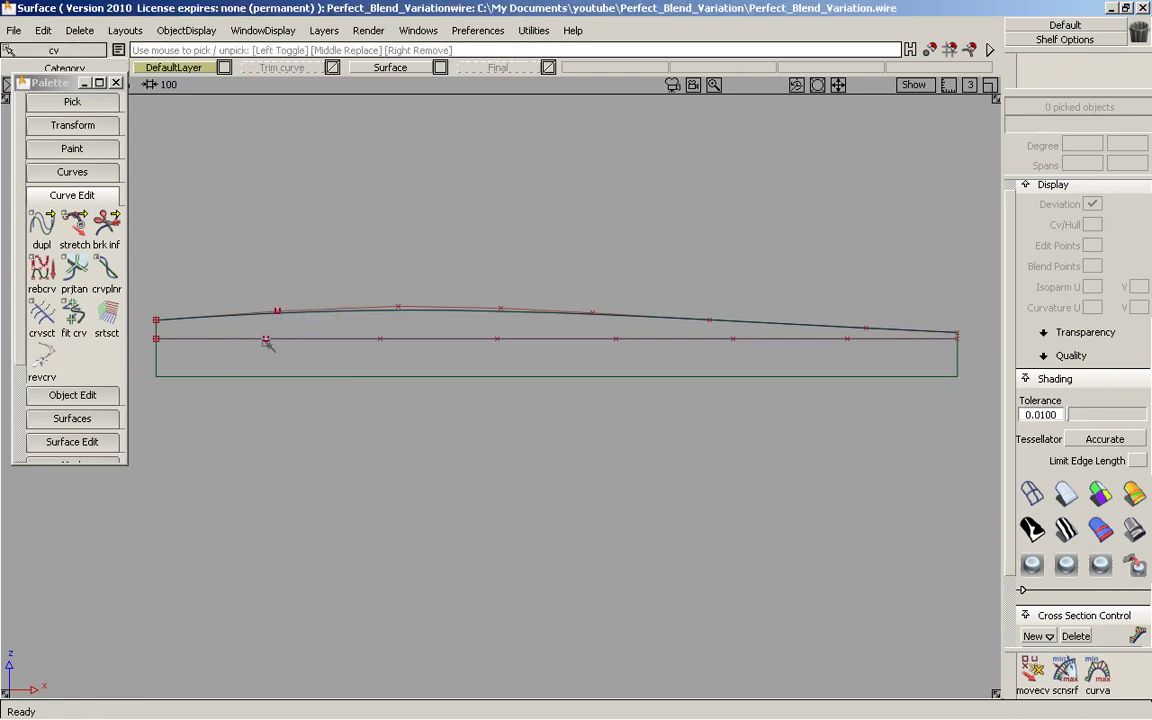
left_click(266, 341)
middle_click_drag(312, 356, 315, 309, "ctrl+shift")
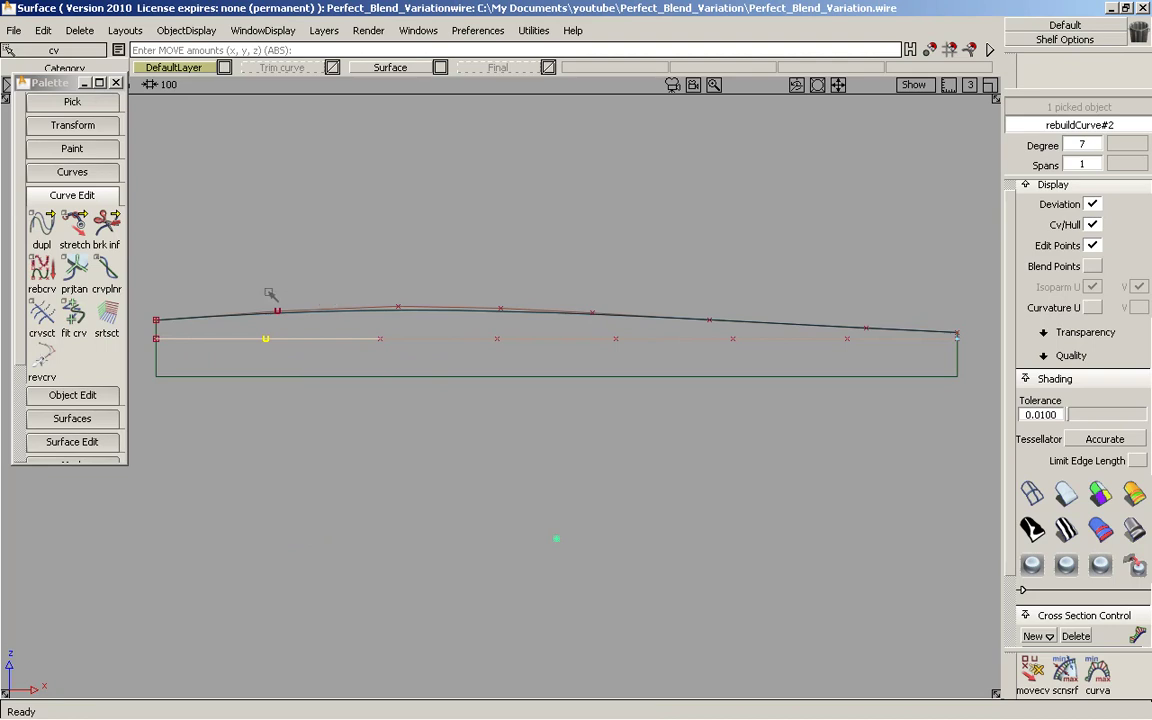
middle_click(277, 303, "ctrl")
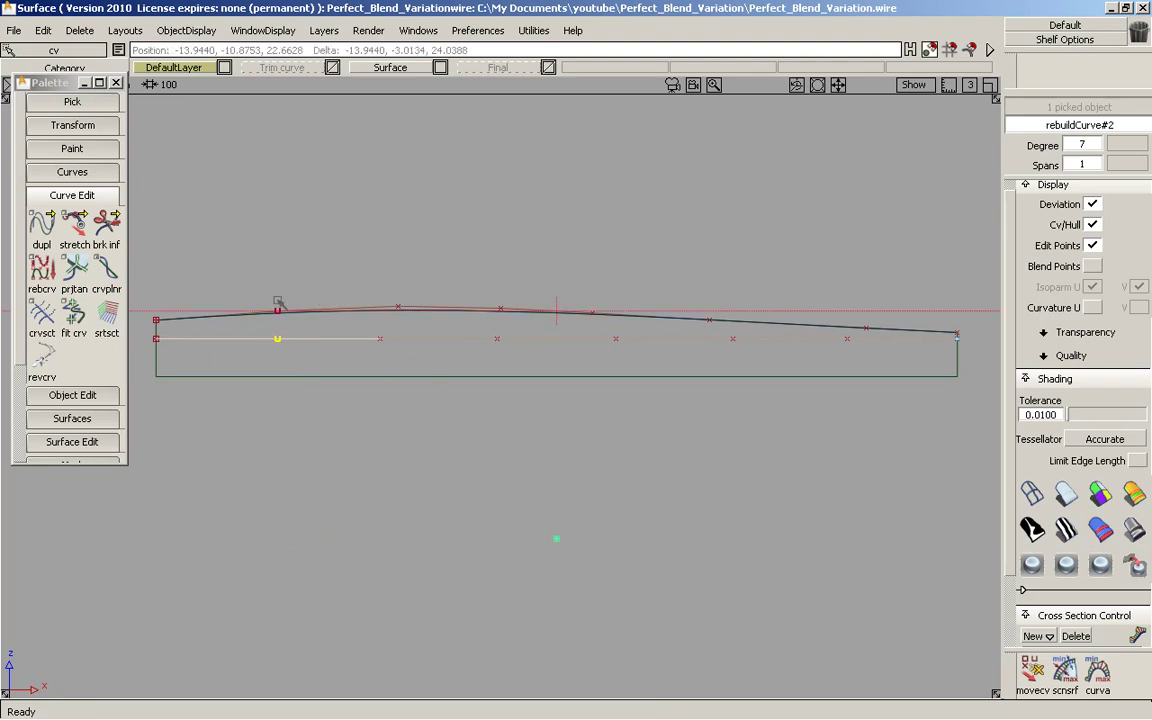
left_click(383, 340)
middle_click(395, 297, "ctrl")
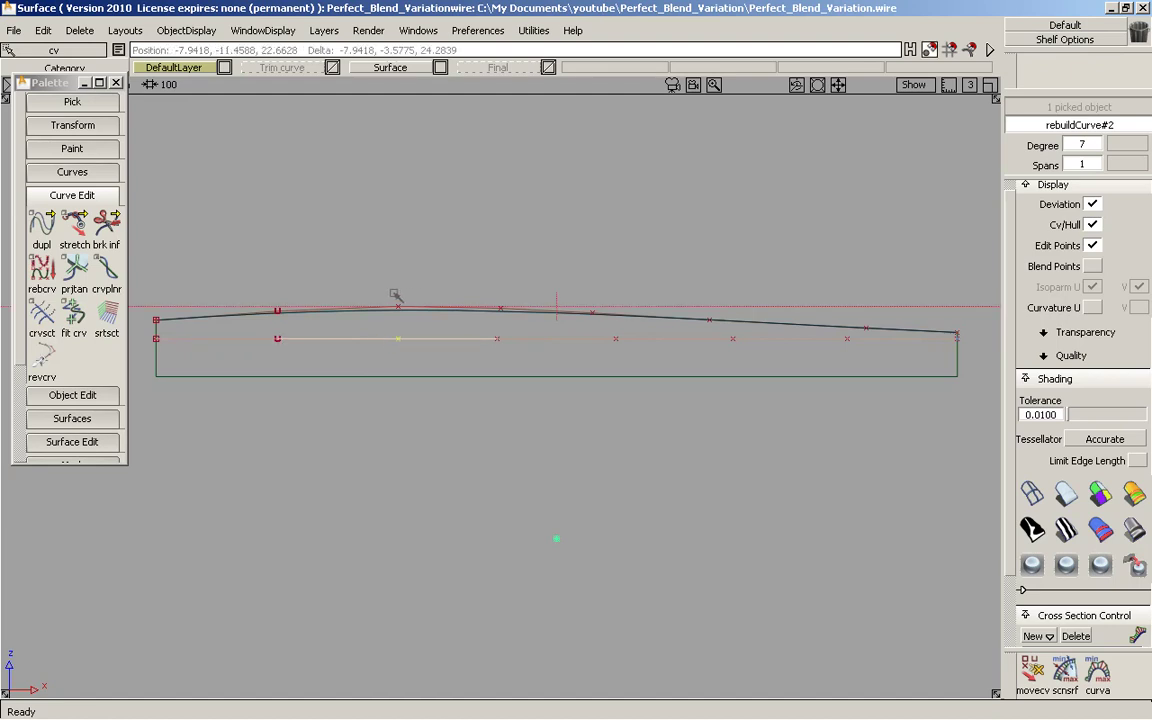
left_click(497, 339)
middle_click(496, 302, "ctrl")
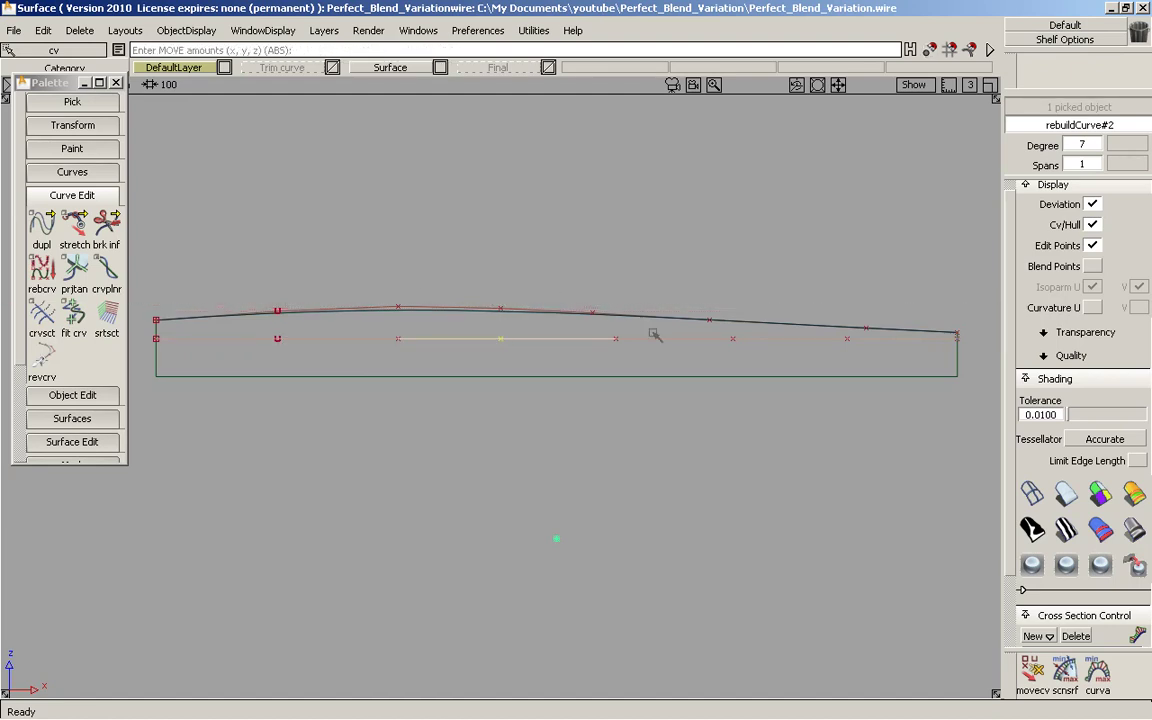
left_click(616, 338)
middle_click(593, 309, "ctrl")
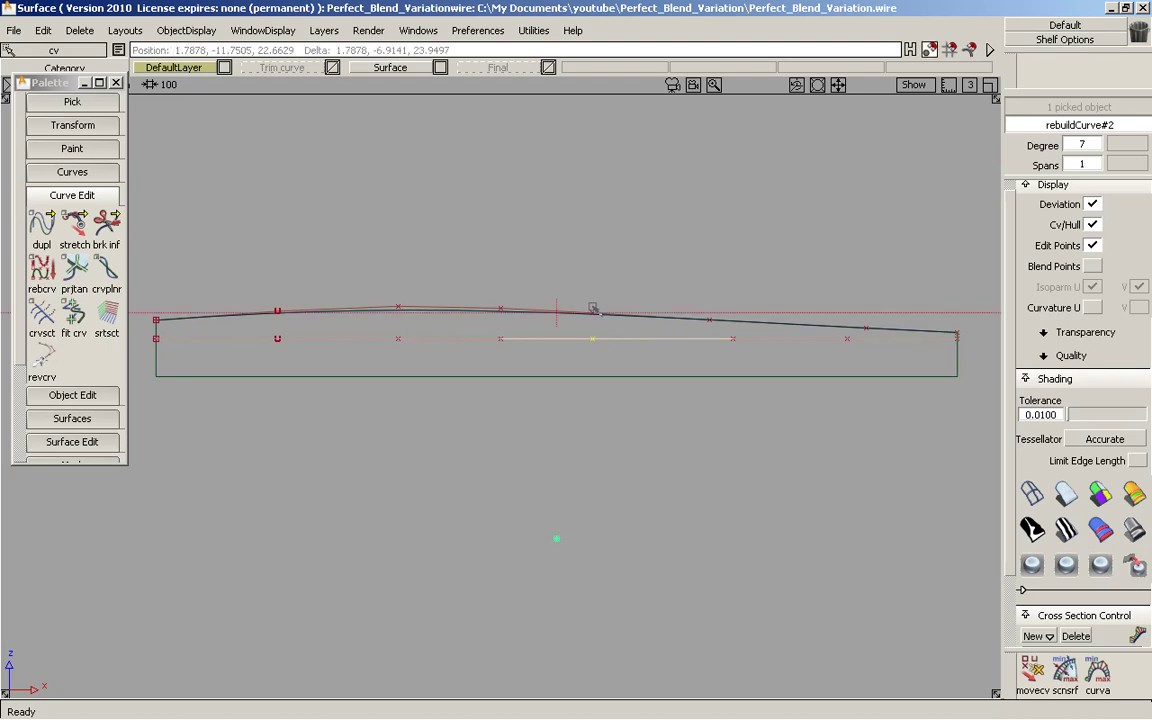
left_click(732, 338)
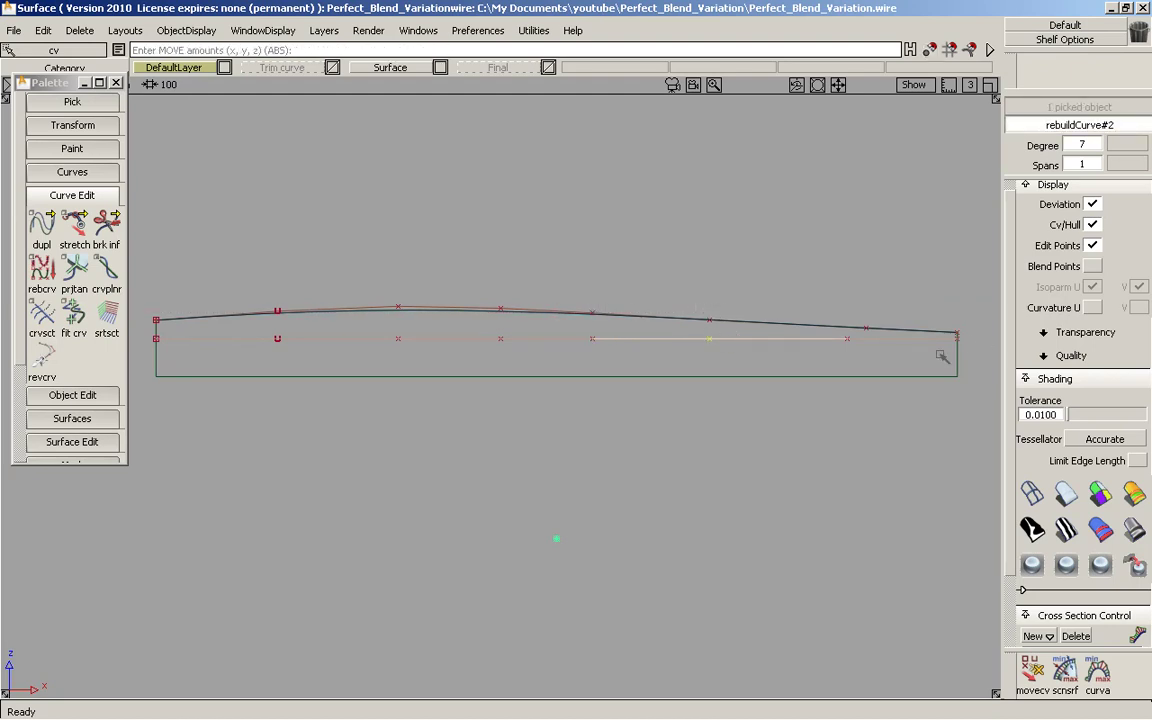
left_click(851, 341)
middle_click_drag(851, 341, 874, 309)
- Delete the duplicated curve along the skin surface's upper edge
left_click_drag(832, 279, 833, 262, "ctrl+shift")
left_click_drag(835, 216, 570, 457, "alt+shift")
left_click_drag(534, 226, 583, 243, "ctrl+shift")
left_click(566, 304)
key("Delete")
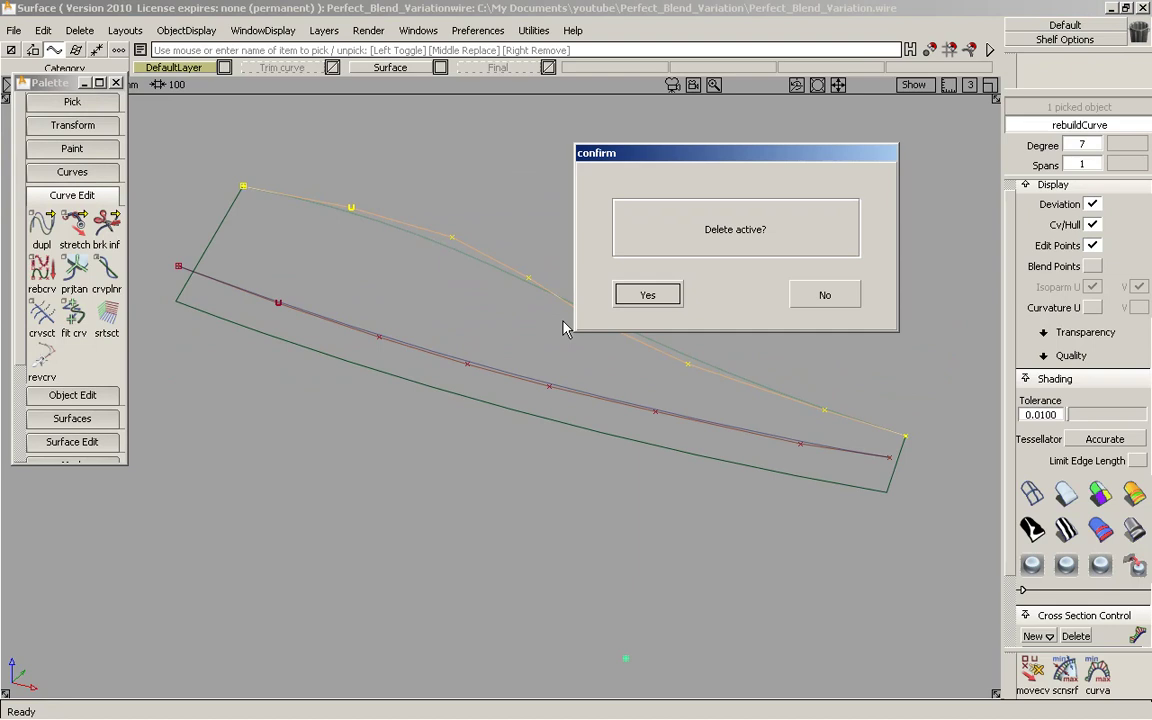
key("Return")
- Show the skin surface's CVs and set proportional modification to move in XYZ with one preceding and one succeeding CV in V
left_click(590, 305)
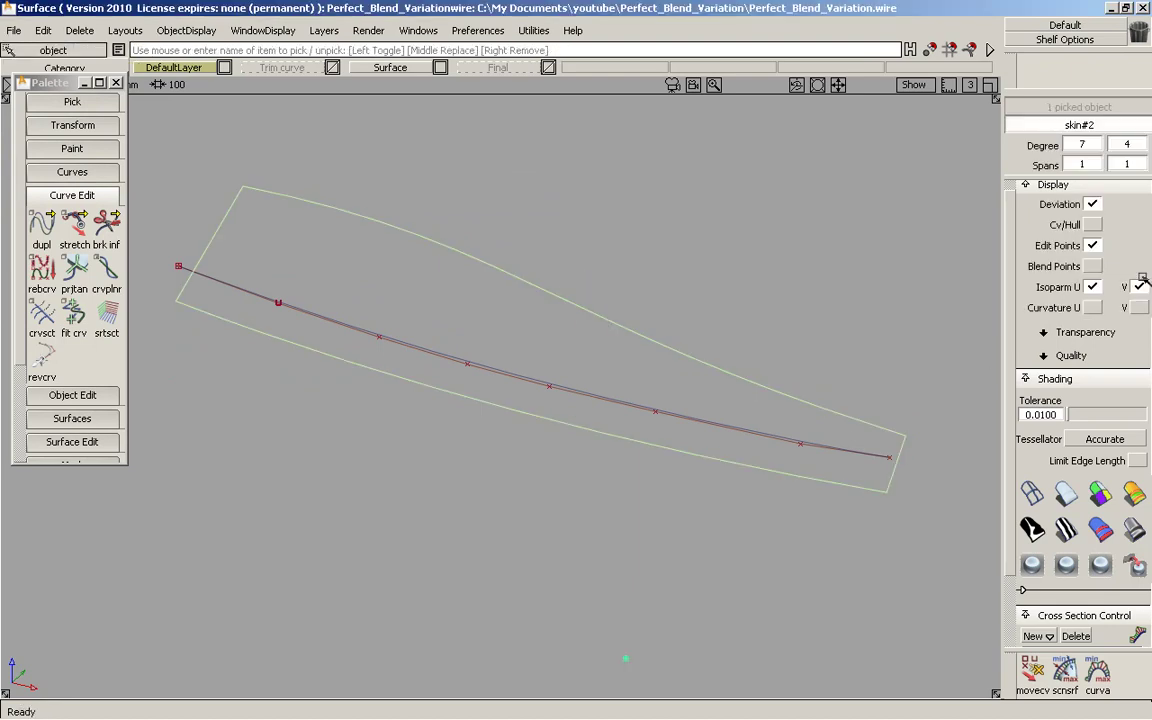
left_click(1092, 224)
left_click_drag(800, 298, 570, 256, "alt+shift")
left_click(100, 170)
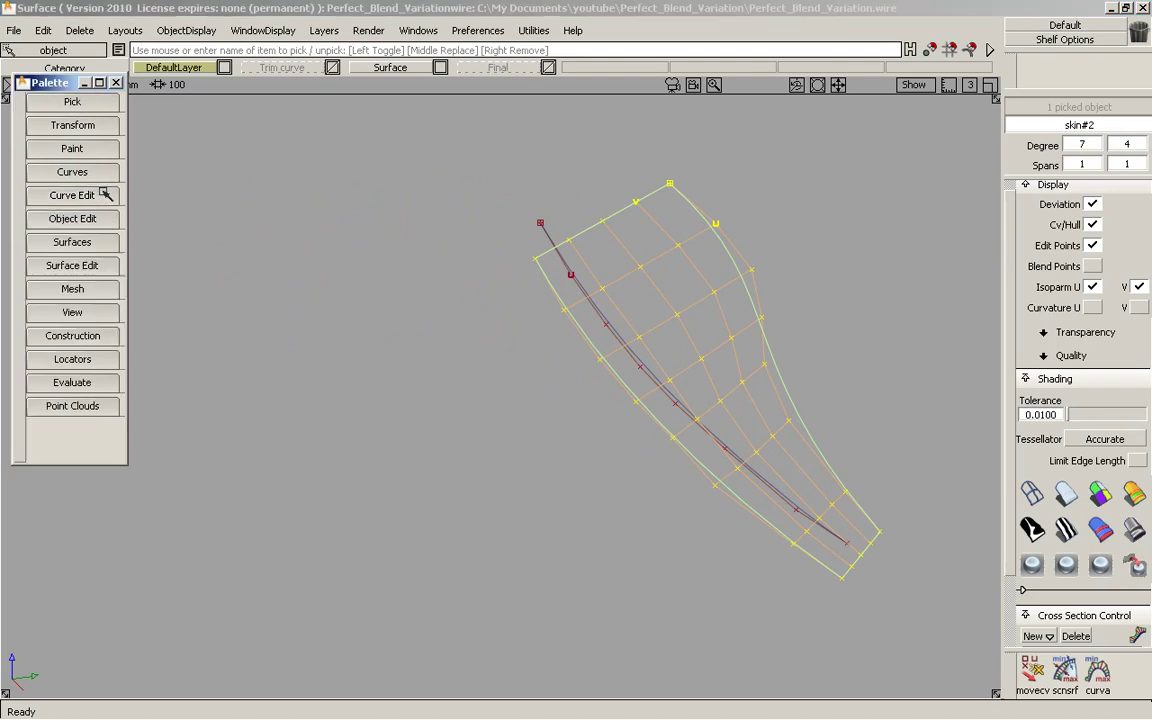
left_click(87, 124)
double_click(72, 199)
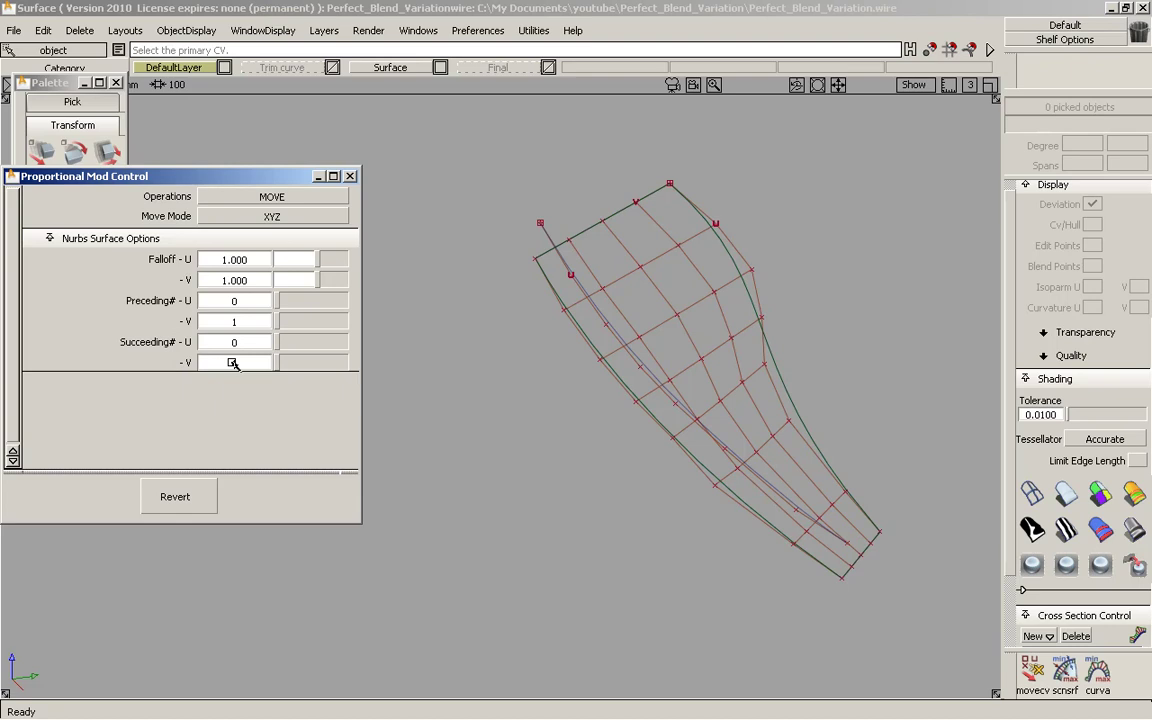
- Move the skin surface's middle row of CVs proportionally onto the corresponding CVs of the remaining duplicated curve, from one end to the other
left_click(603, 222)
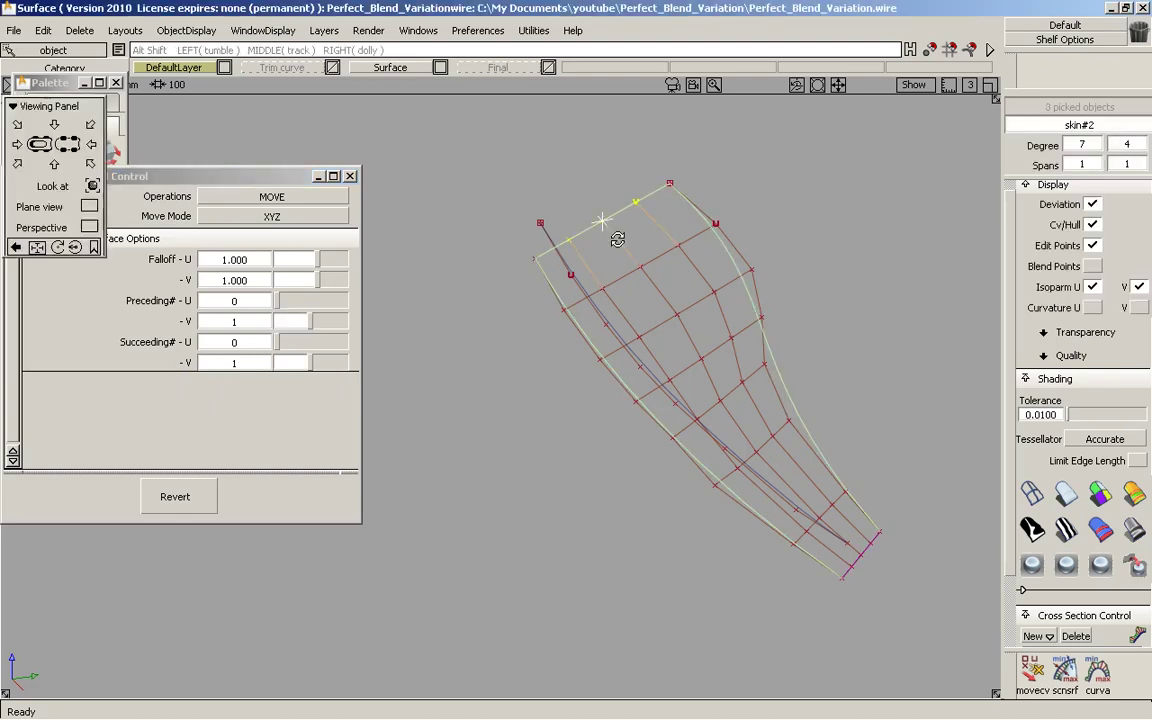
left_click_drag(617, 239, 618, 187, "alt+shift")
right_click_drag(610, 263, 672, 254, "alt+shift")
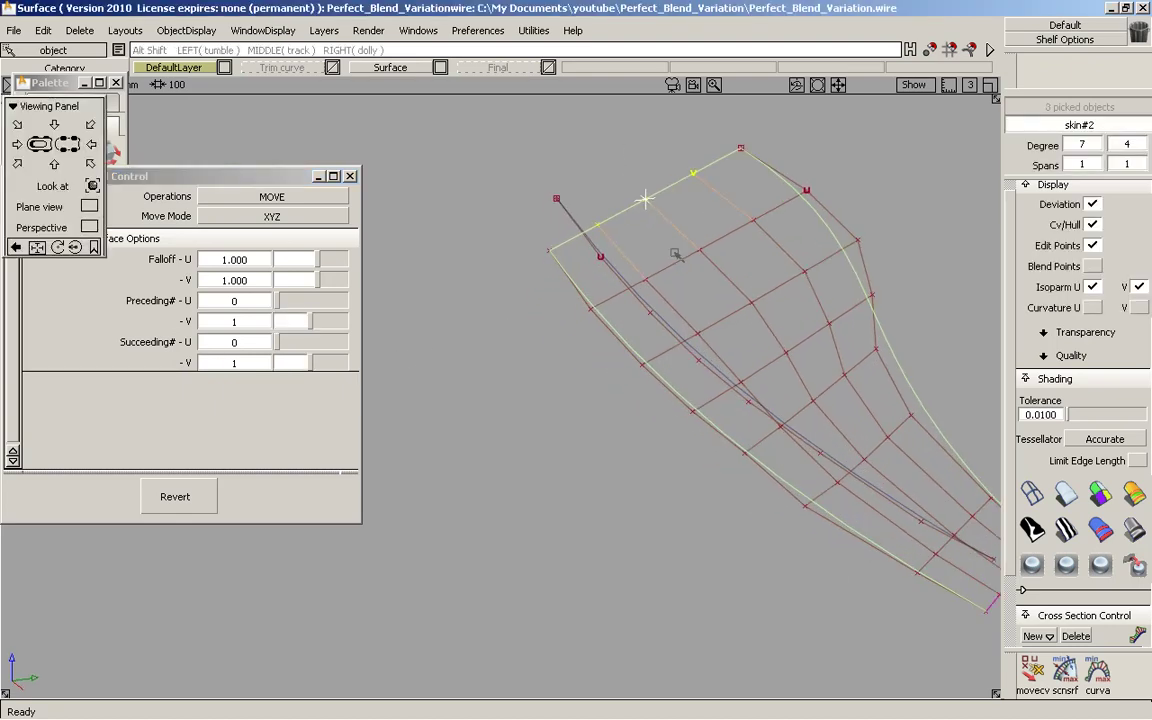
middle_click_drag(676, 254, 638, 258, "alt+shift")
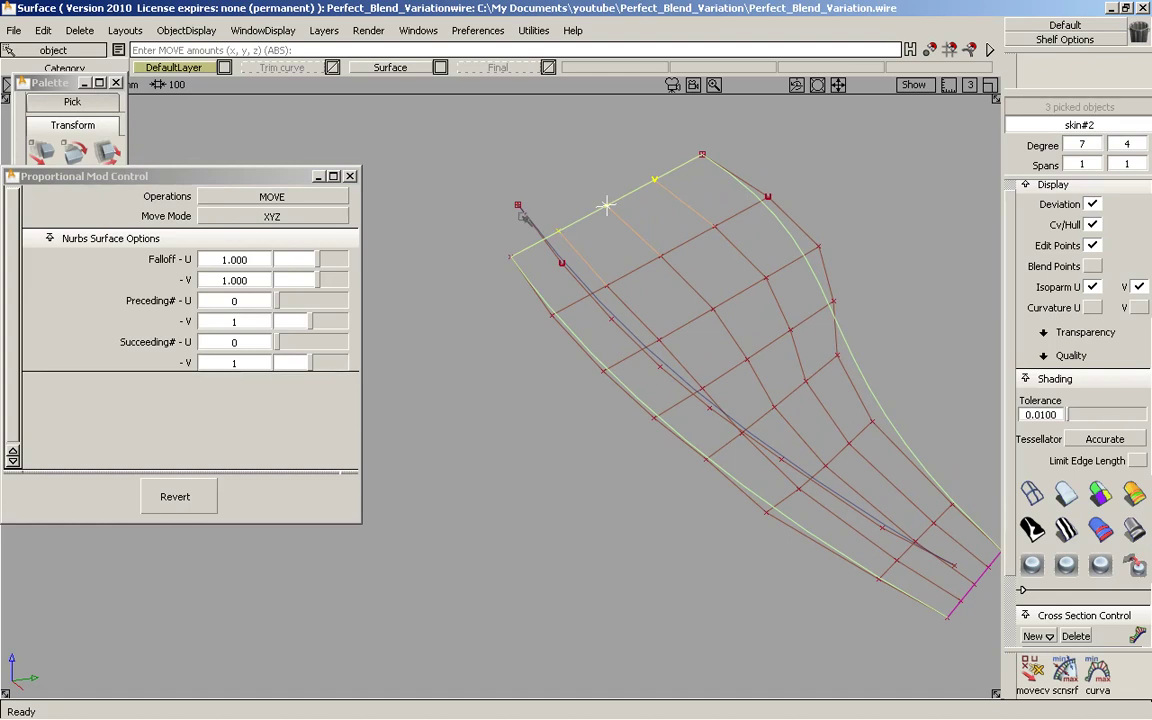
left_click_drag(607, 205, 779, 436)
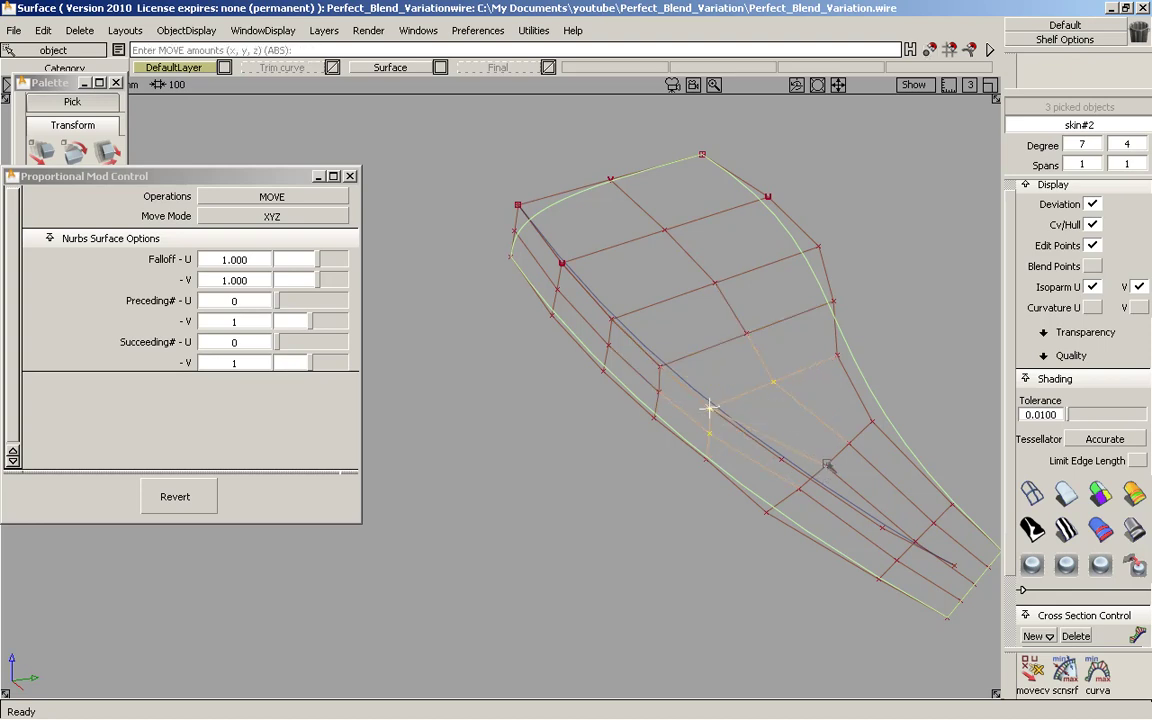
left_click_drag(709, 408, 781, 460)
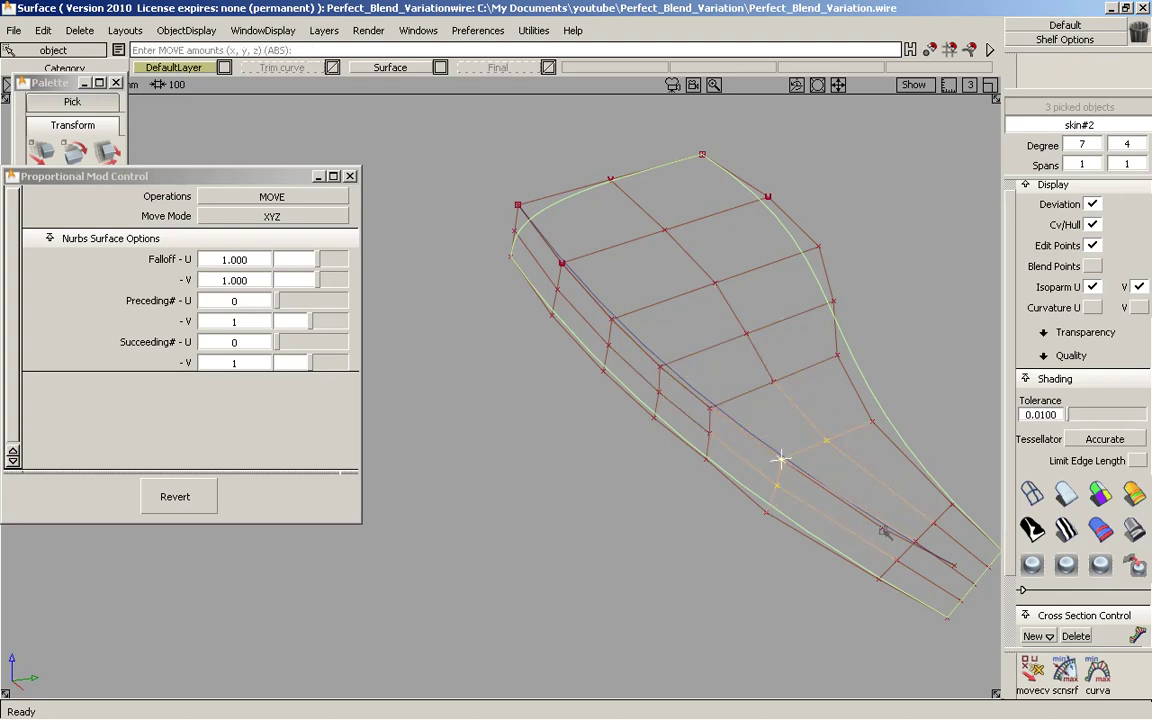
left_click(912, 541)
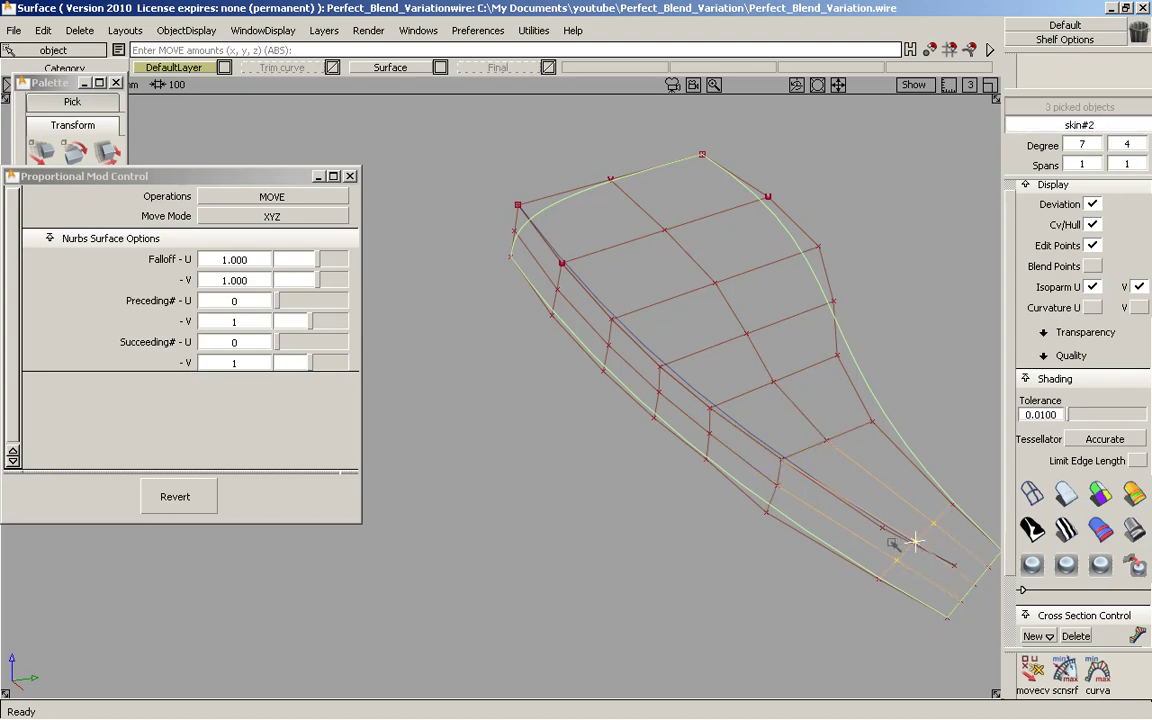
left_click(881, 535)
left_click(973, 584)
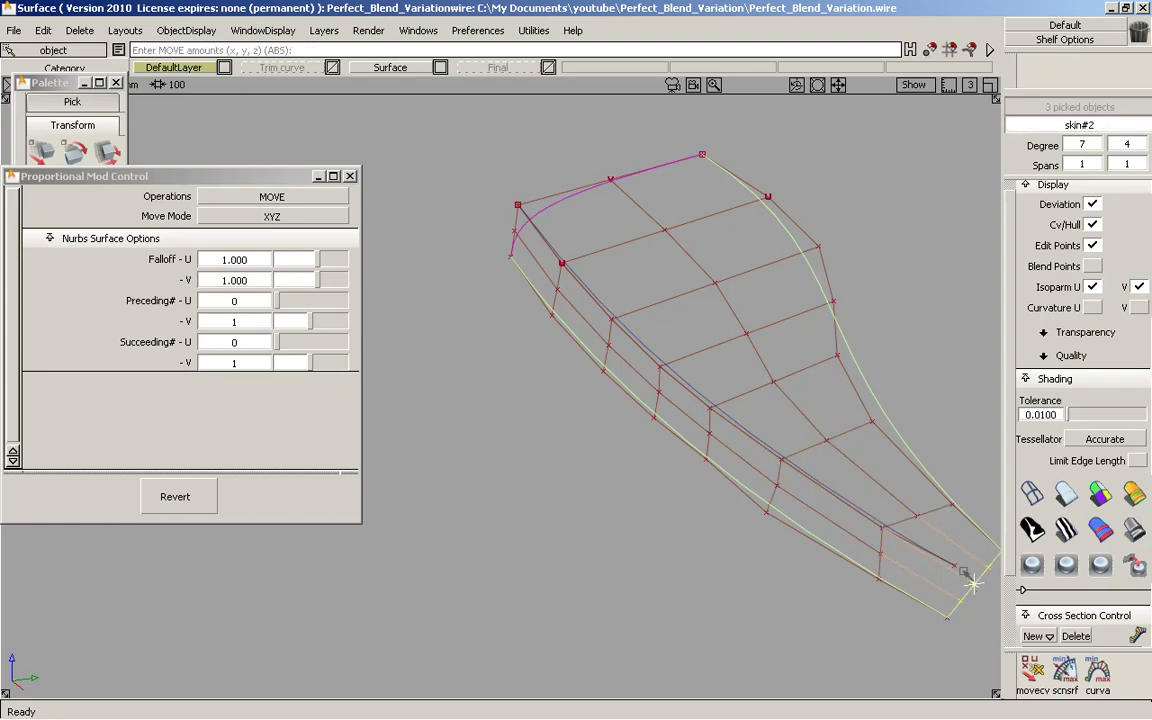
left_click(956, 567)
left_click_drag(793, 549, 822, 358, "ctrl+shift")
- Delete the remaining duplicated curve running along the skin surface's middle CV row
right_click_drag(822, 358, 799, 363, "alt+shift")
left_click_drag(799, 363, 908, 383, "alt+shift")
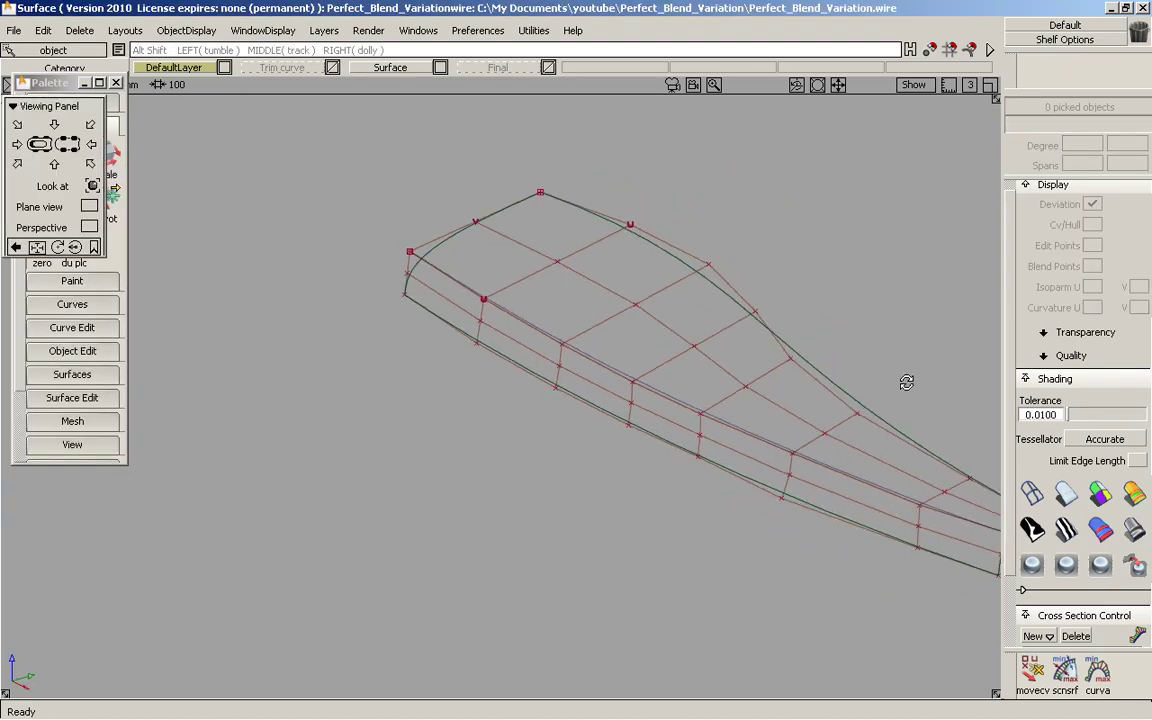
left_click_drag(687, 207, 771, 234, "ctrl+shift")
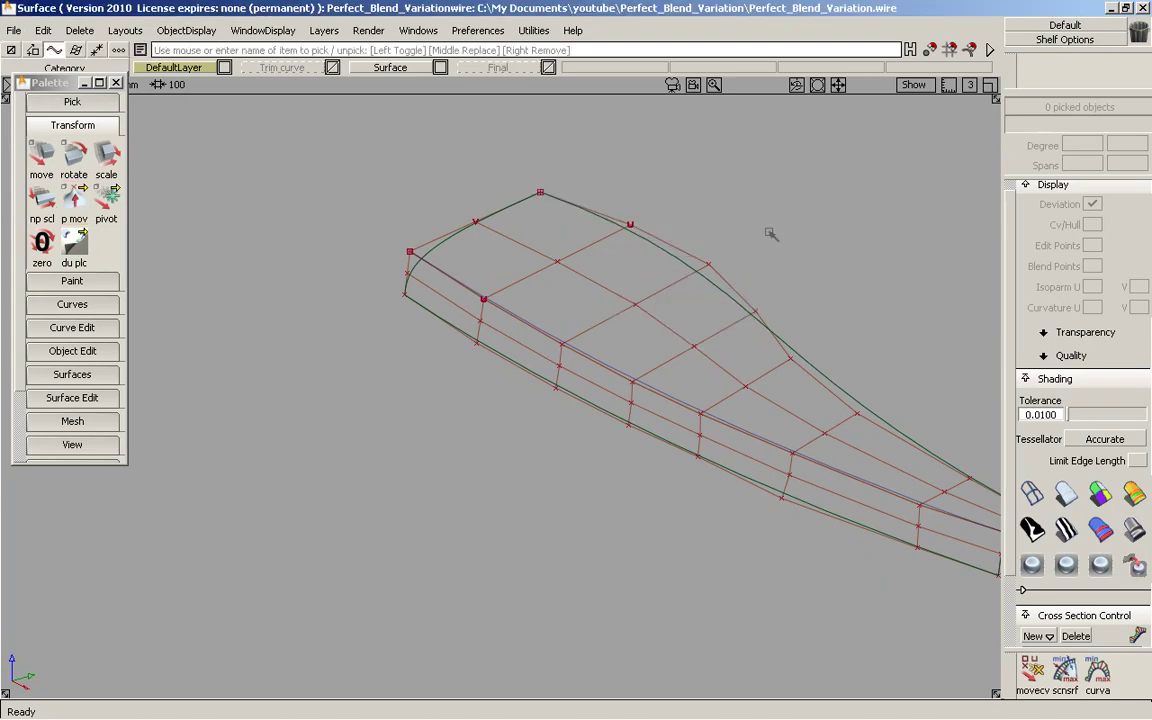
left_click(670, 399)
key("Delete")
key("Return")
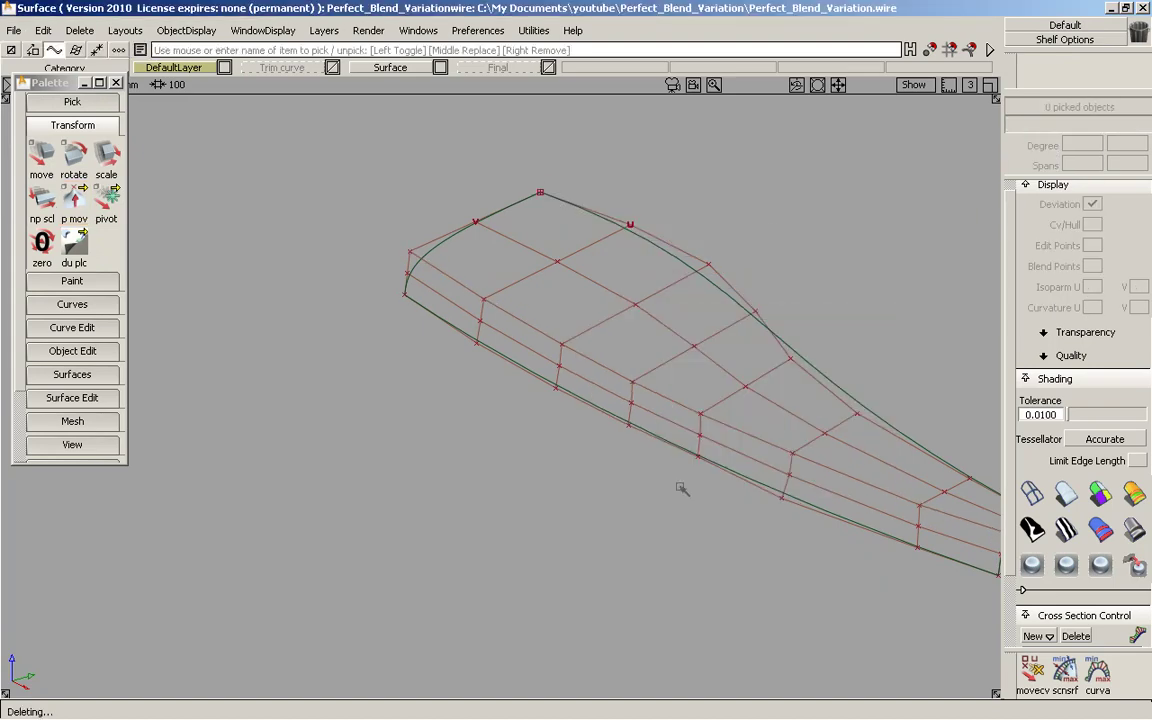
- Make the hidden main surfaces visible again around the reshaped skin surface
left_click_drag(720, 144, 679, 138, "alt+shift")
middle_click_drag(679, 138, 562, 104, "alt+shift")
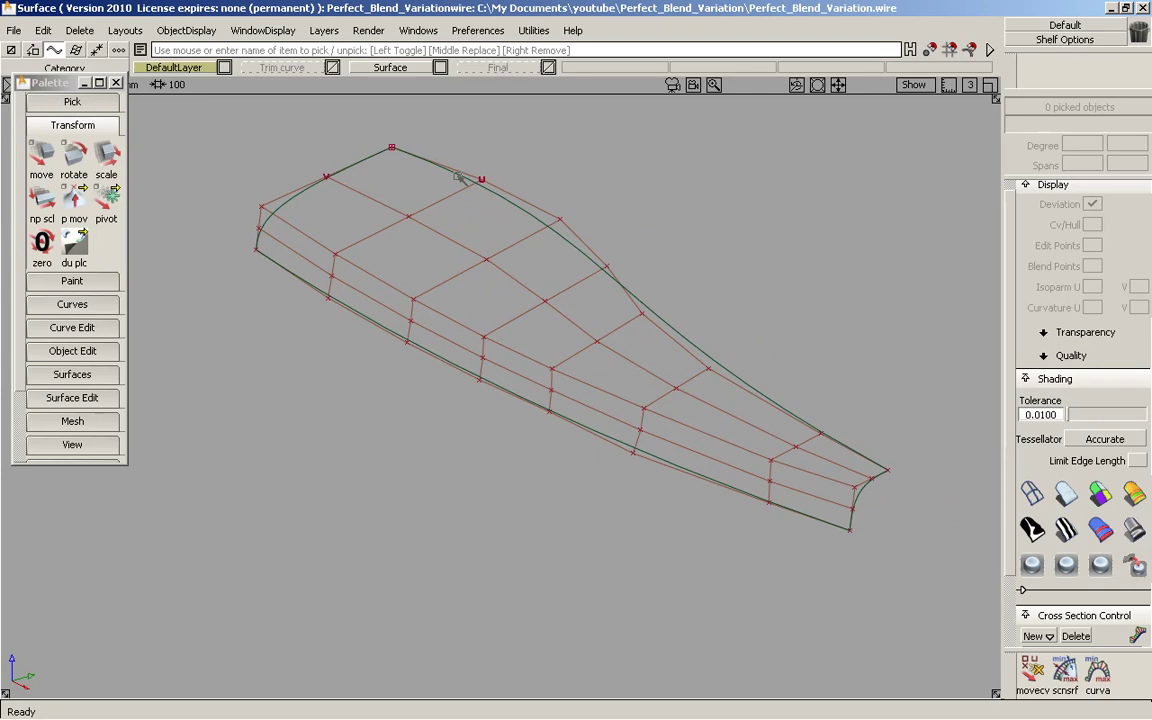
left_click(158, 32)
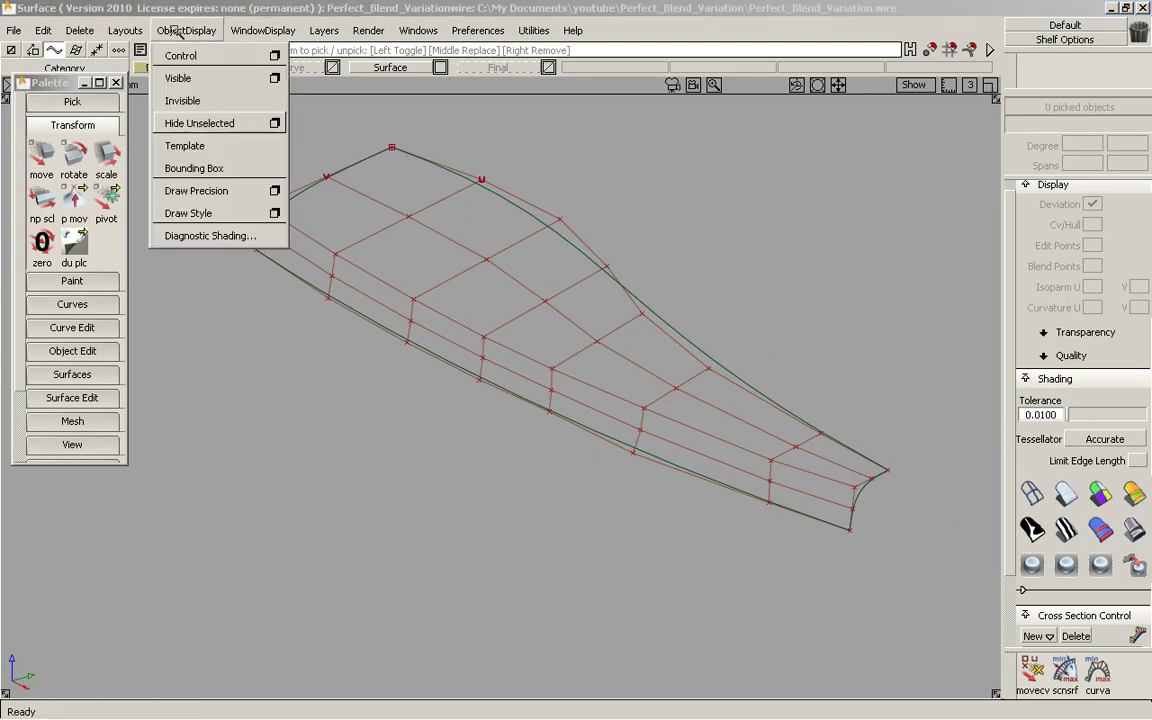
left_click(180, 77)
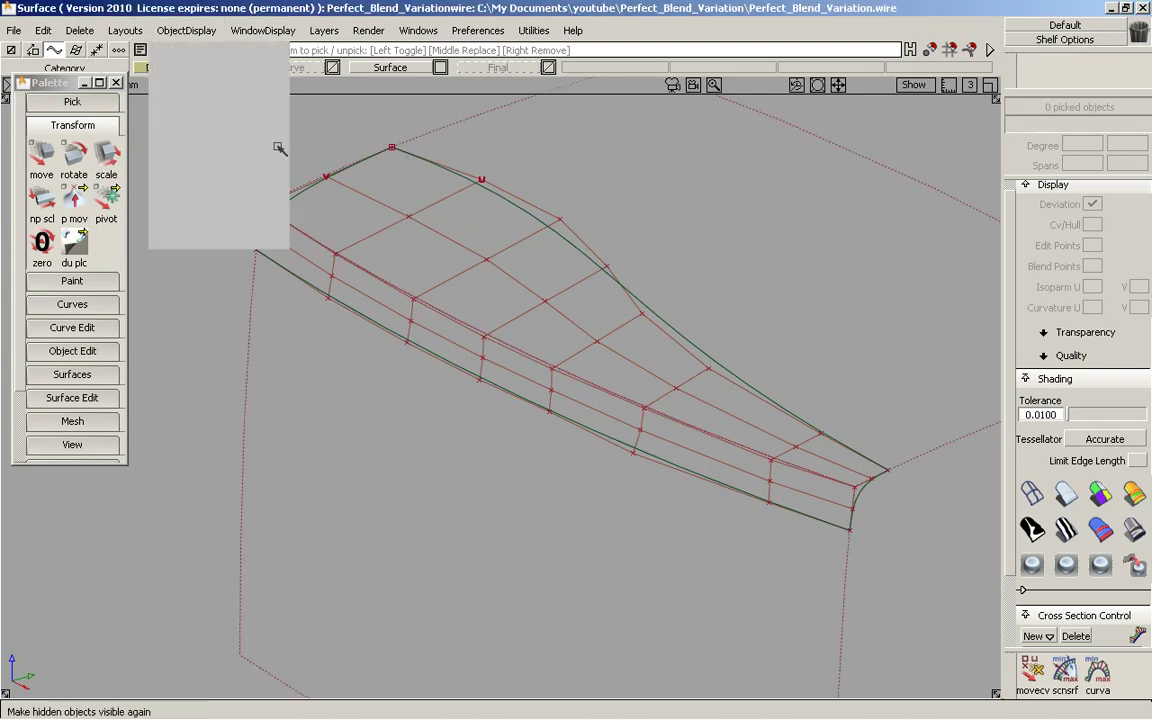
- Select the skin surface and both main surfaces and delete their construction history
left_click_drag(437, 438, 700, 325, "alt+shift")
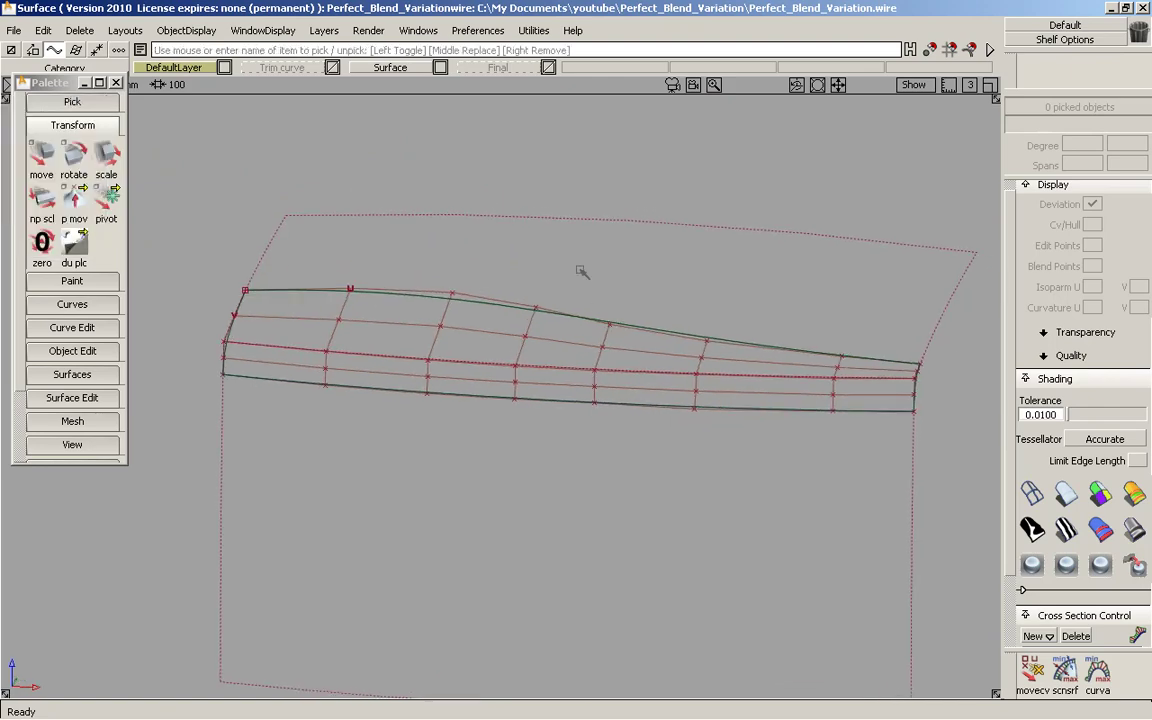
left_click_drag(581, 268, 578, 306, "ctrl+shift")
left_click_drag(506, 151, 565, 567)
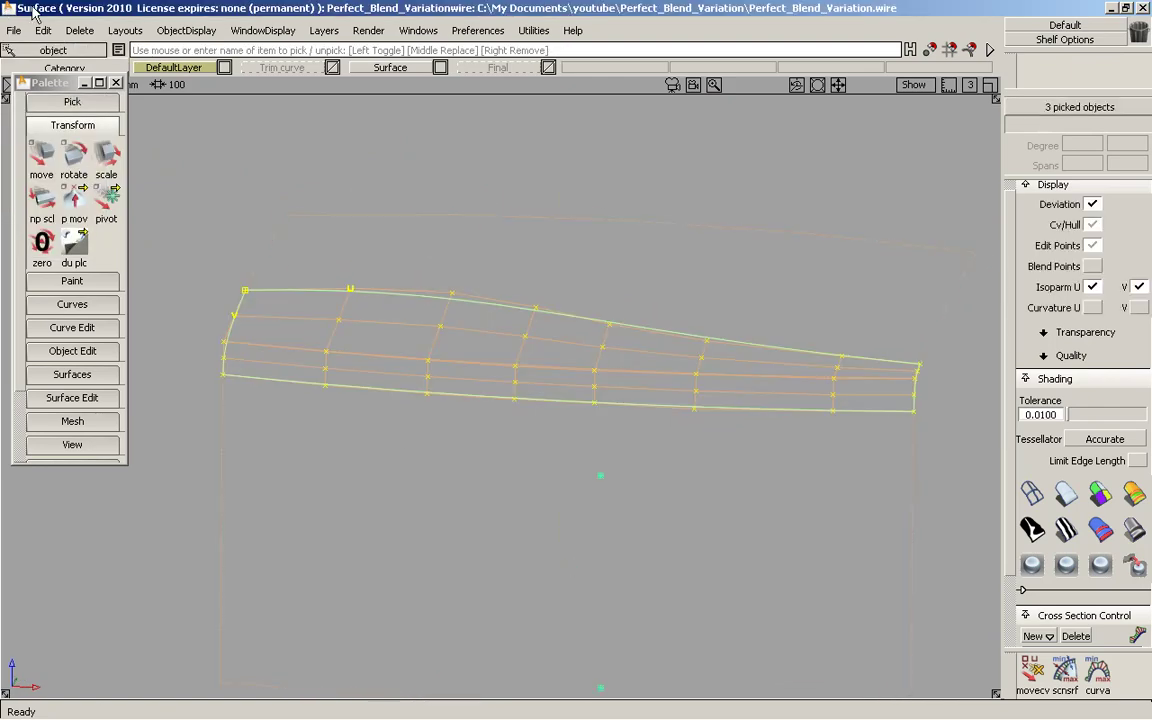
left_click(82, 31)
left_click(91, 74)
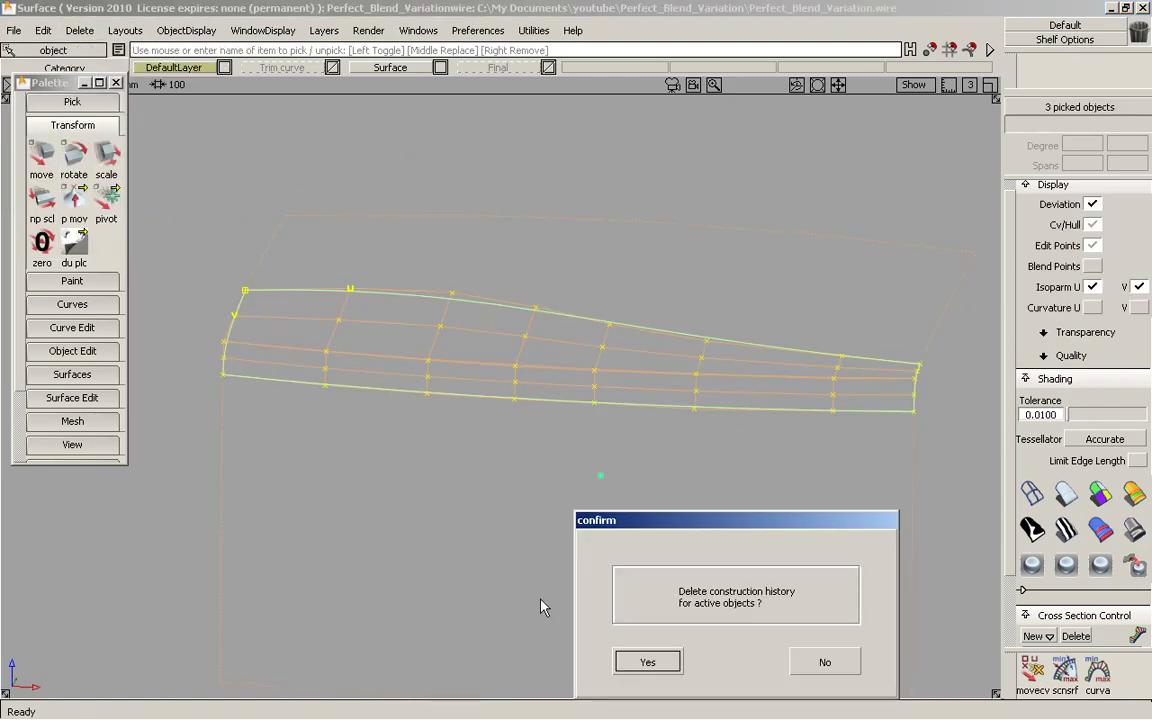
left_click(672, 659)
- Align the skin surface's lower edge to the adjoining lower surface with Curvature continuity, using edge alignment with explicit control
left_click_drag(520, 364, 586, 586, "alt+shift")
middle_click_drag(456, 299, 497, 213, "alt+shift")
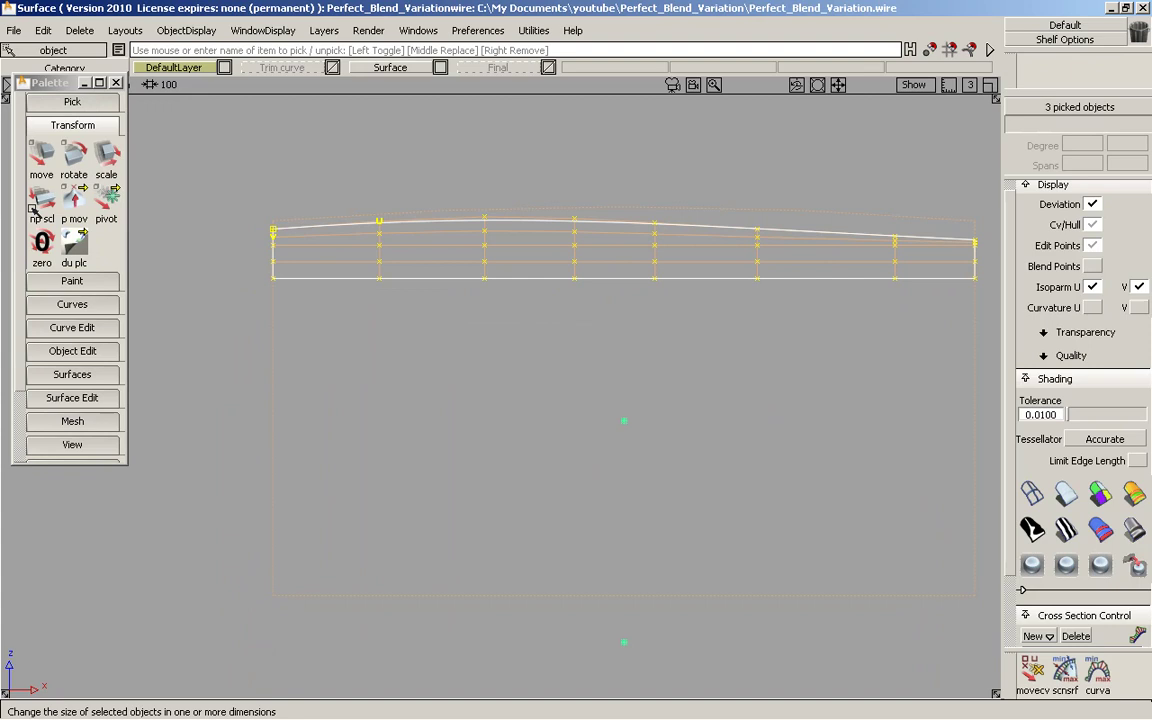
left_click(72, 124)
left_click(72, 218)
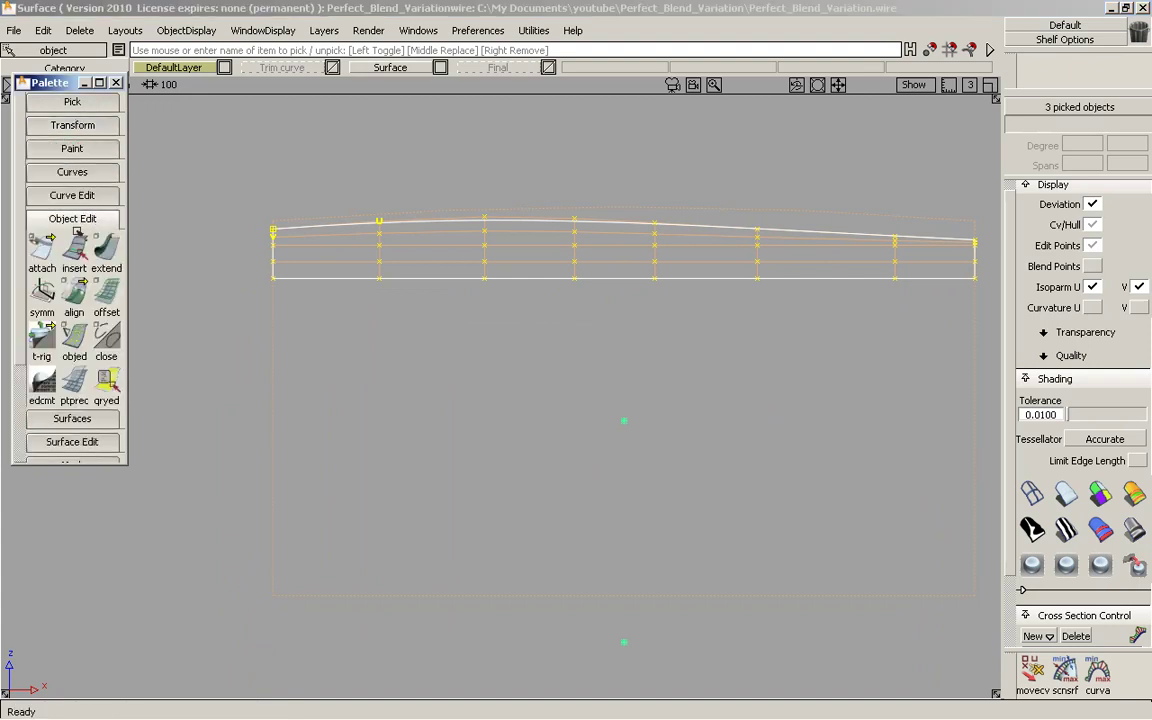
double_click(79, 278)
middle_click_drag(482, 366, 543, 355, "alt+shift")
right_click_drag(545, 360, 552, 385, "alt+shift")
middle_click_drag(552, 384, 612, 366, "alt+shift")
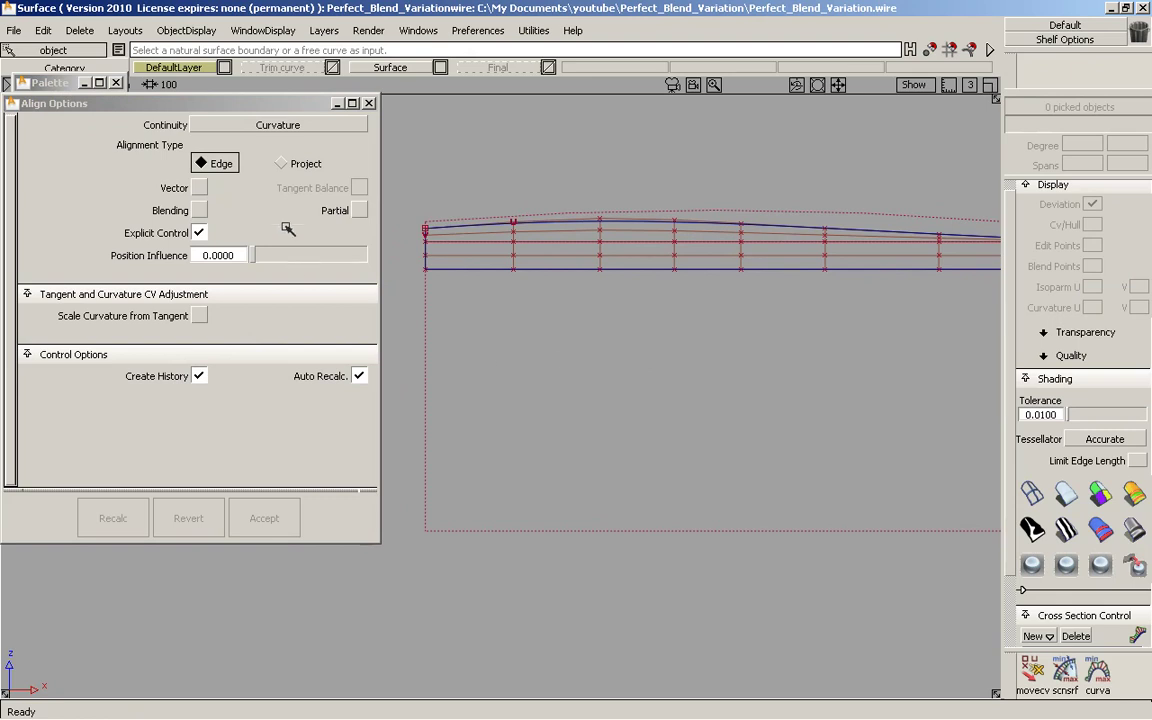
left_click(482, 272)
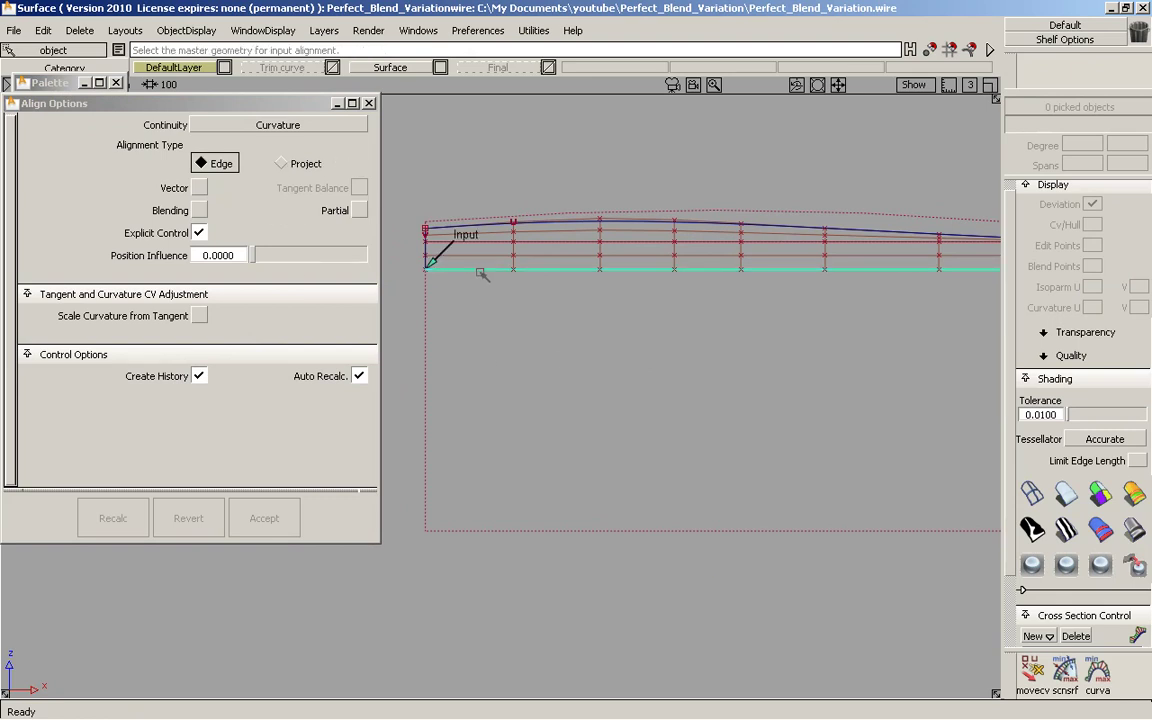
left_click(482, 273)
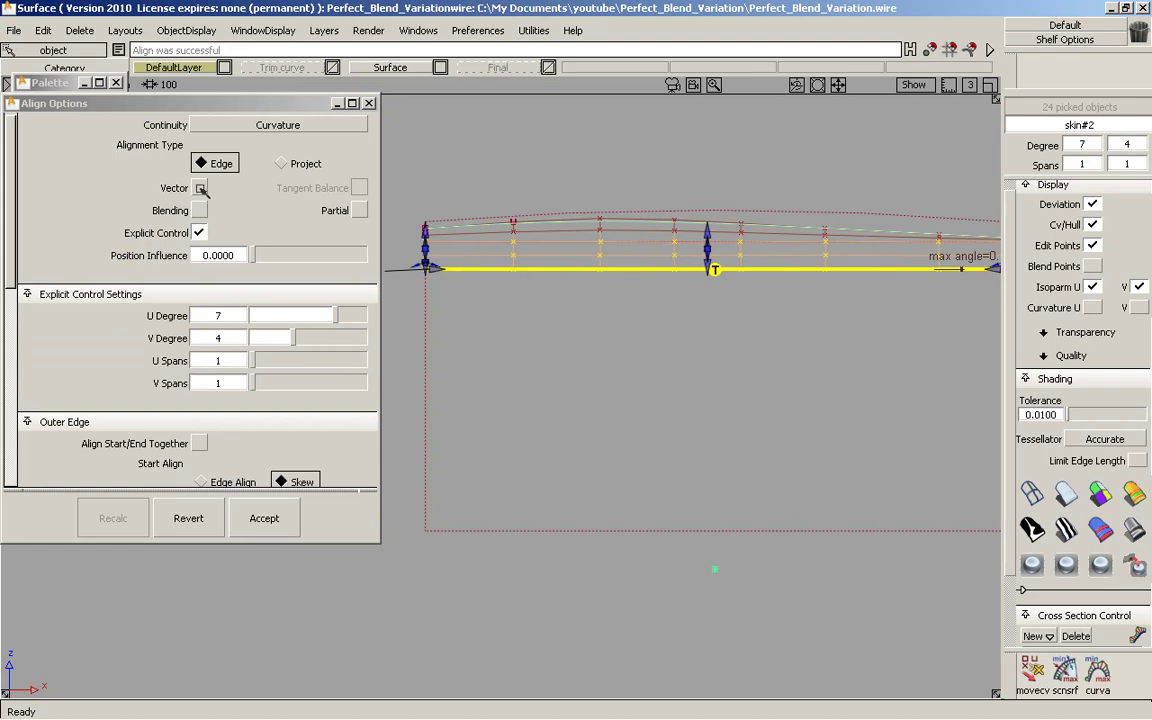
- Turn on vector alignment along Y for the lower edge and finish that alignment
left_click(201, 189)
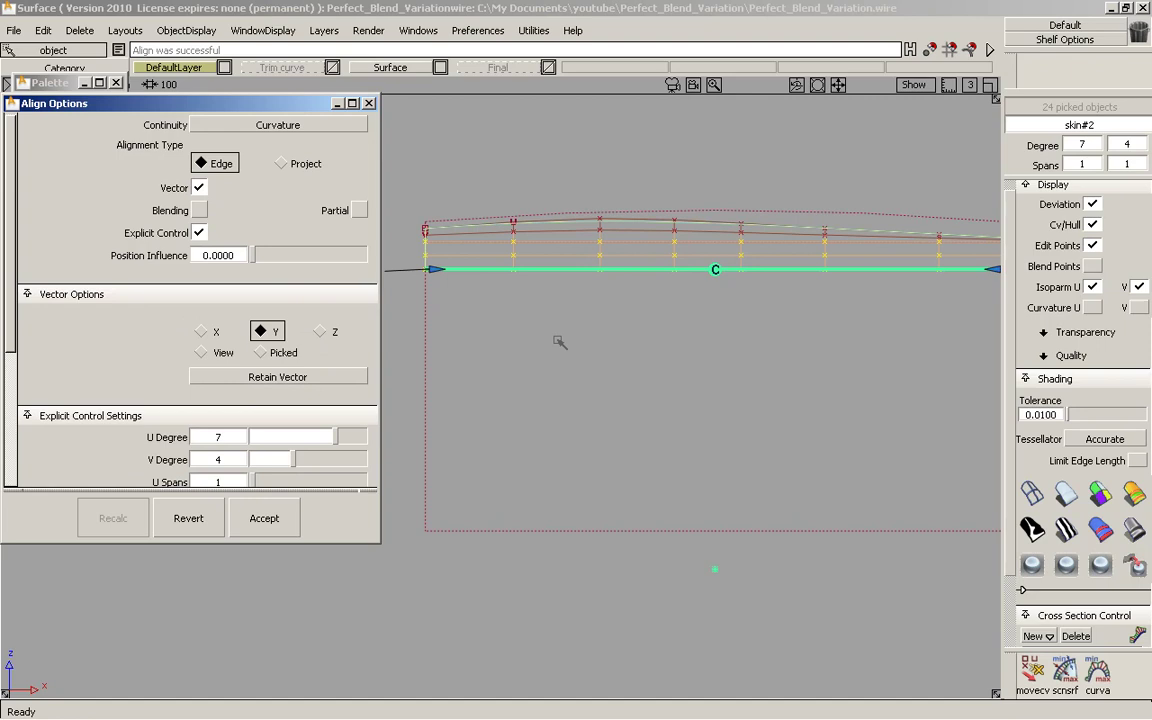
left_click_drag(598, 477, 571, 256, "ctrl+shift")
mouse_move(522, 171)
right_mouse_down("alt+shift")
mouse_move(499, 191)
mouse_move(480, 184)
right_mouse_up("alt+shift")
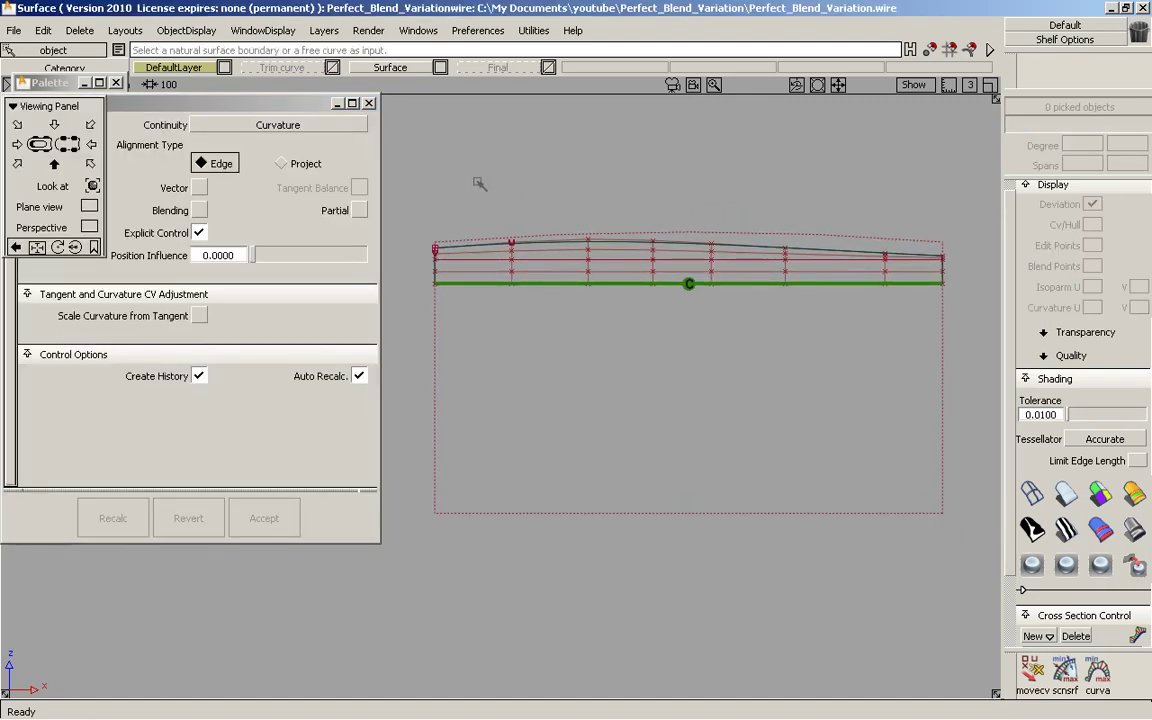
left_click(39, 145, "alt+shift")
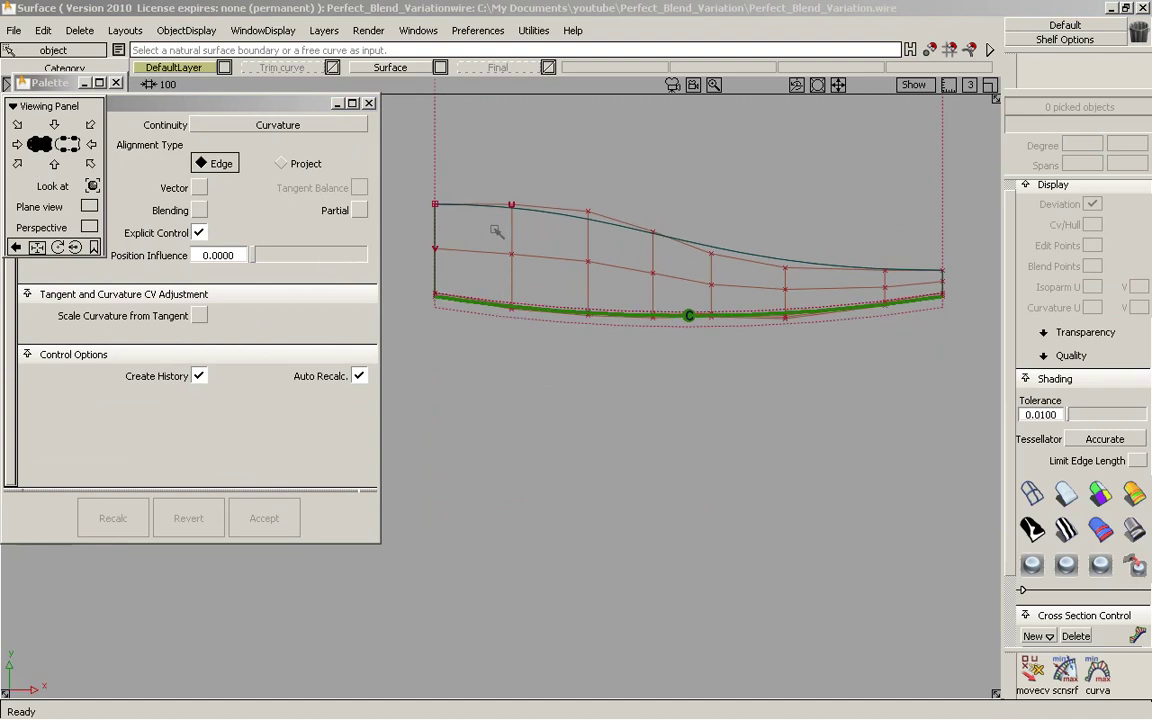
- Align the skin surface's upper edge to the adjoining upper surface with Curvature continuity, using edge alignment with explicit control
right_click_drag(492, 228, 551, 213, "alt+shift")
middle_click_drag(551, 213, 529, 279, "alt+shift")
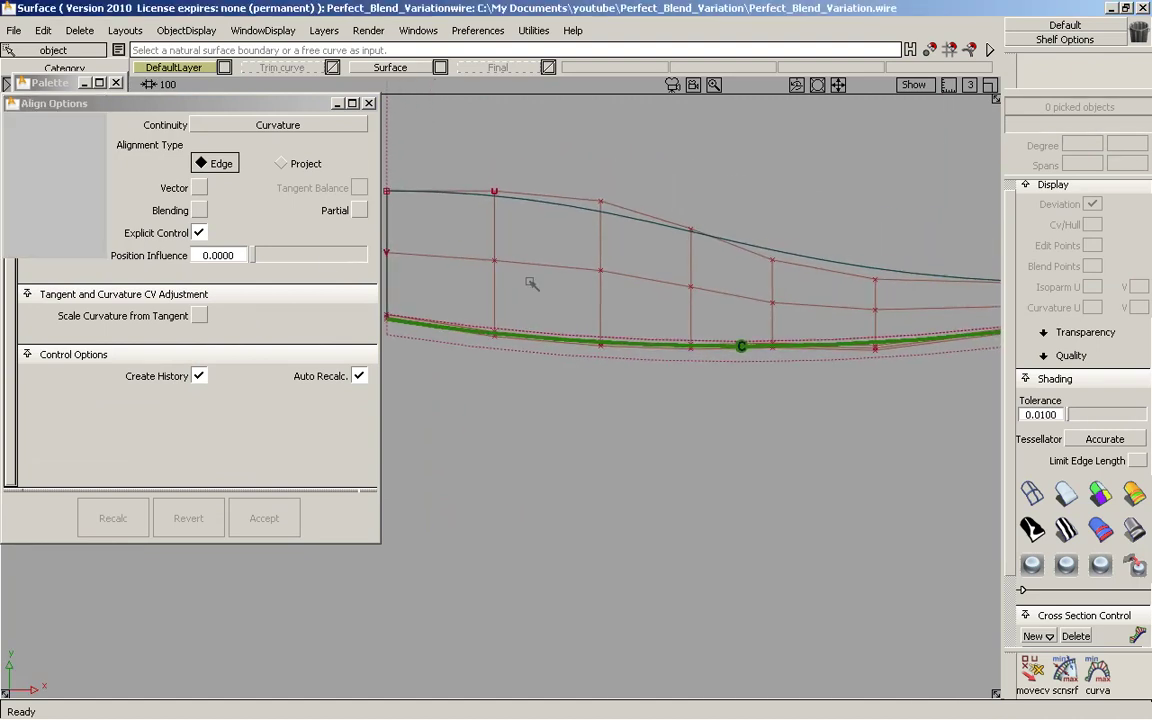
left_click(583, 209)
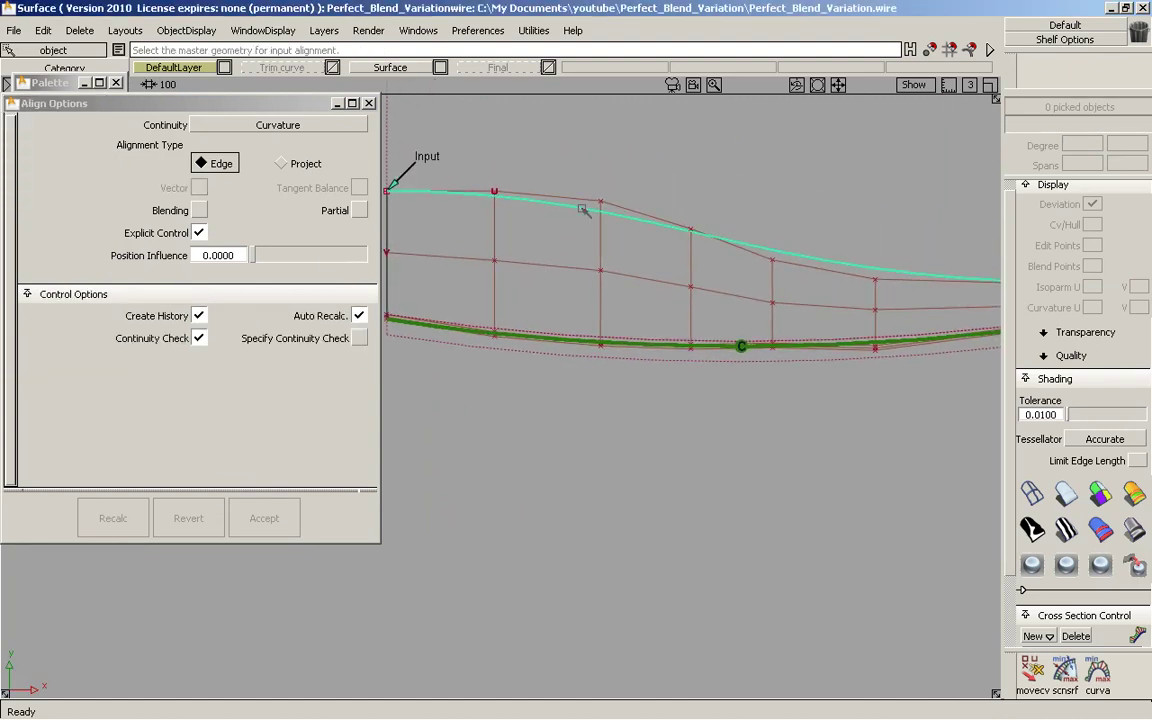
left_click(583, 209)
right_click_drag(583, 209, 560, 239, "alt+shift")
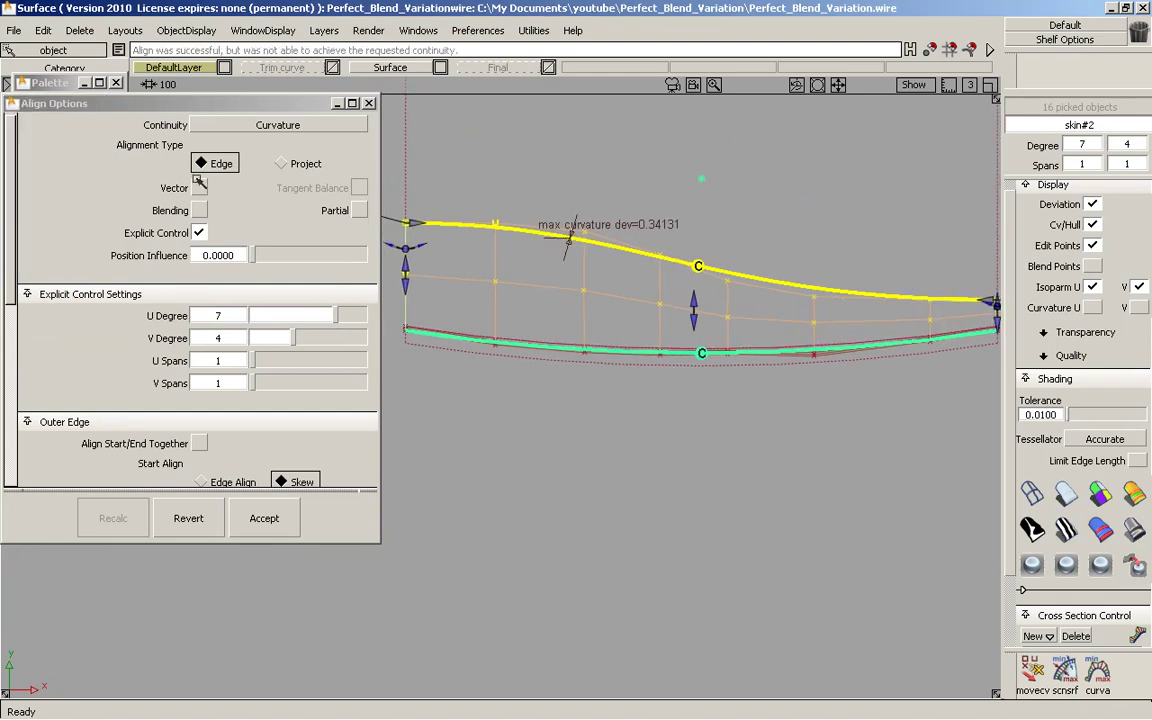
- Turn on vector alignment along Z for the upper edge, set the V degree to 5 and accept the alignment
left_click(199, 188)
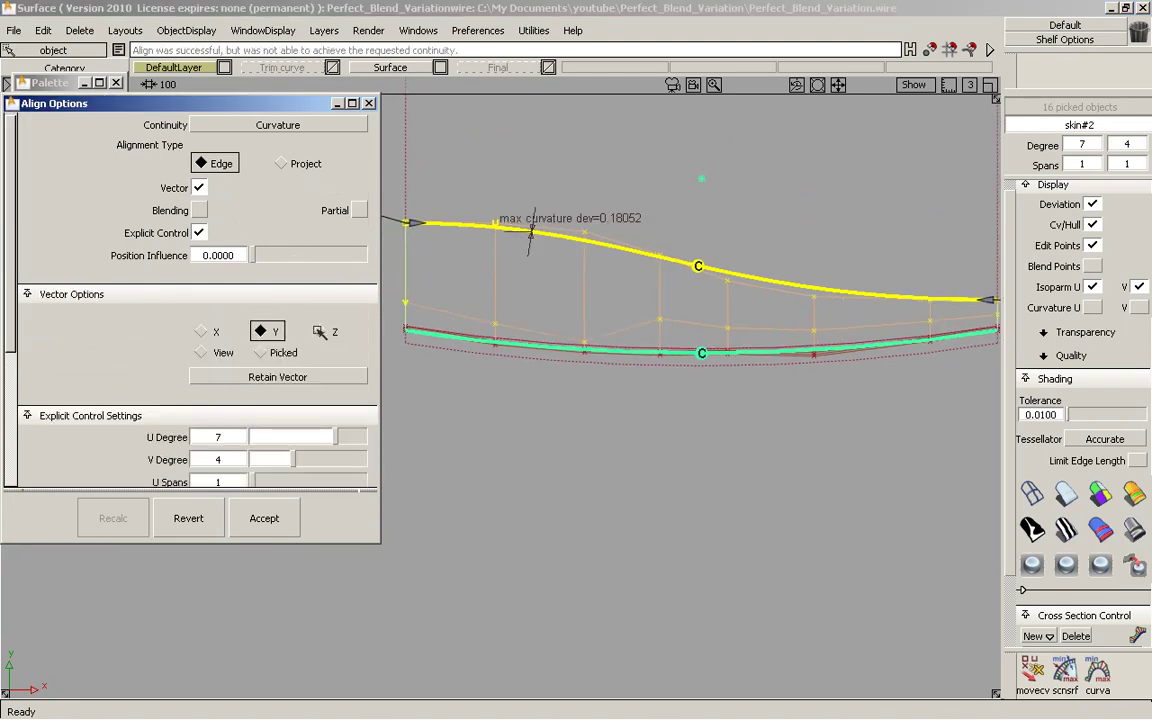
left_click(319, 331)
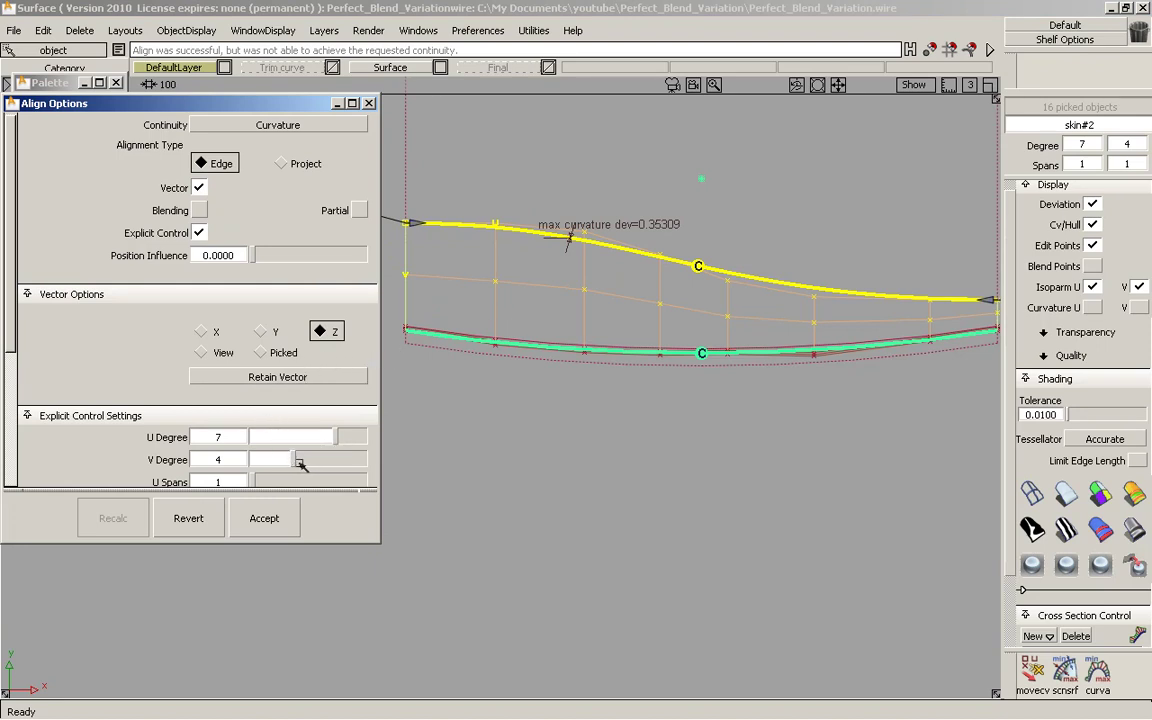
left_click_drag(300, 461, 306, 464)
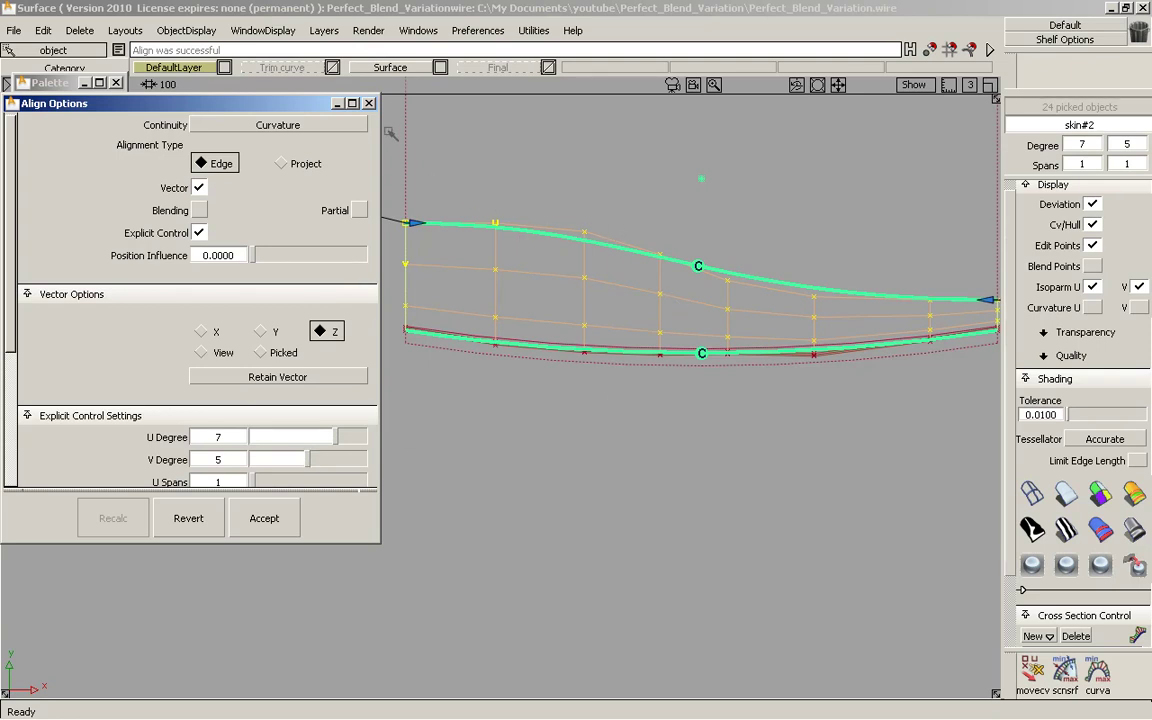
left_click(264, 520)
left_click(337, 103)
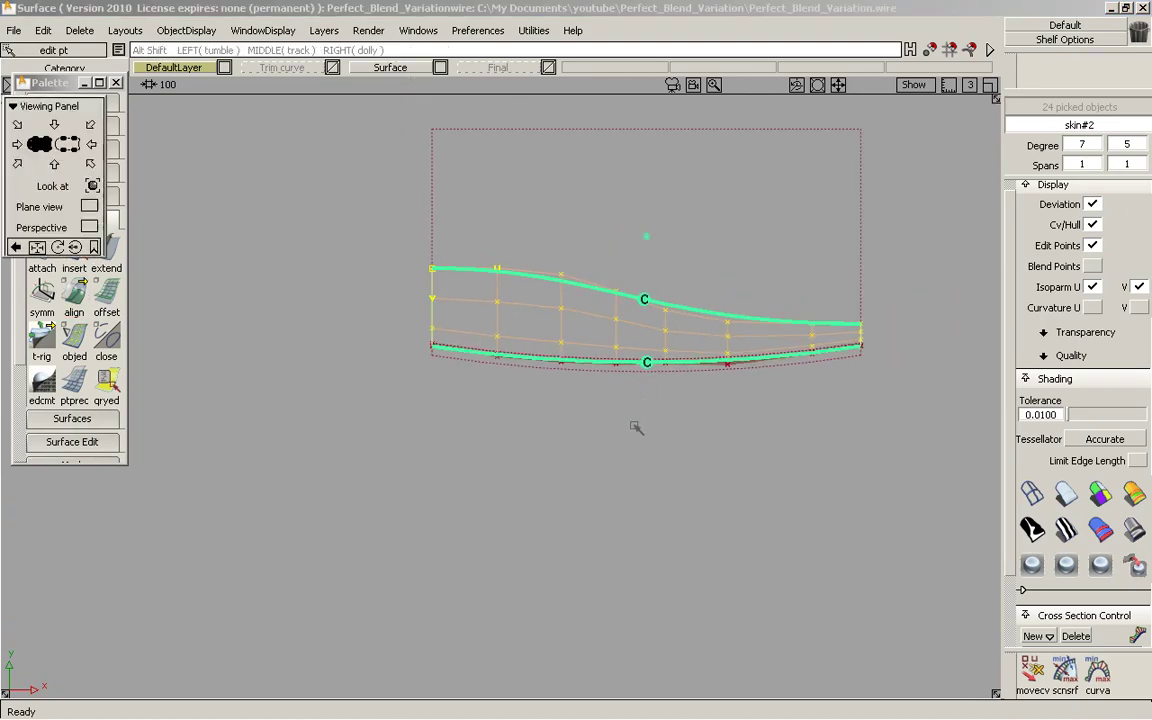
- Trim both main surfaces back to the blend surface's edges and delete all locators
left_click_drag(732, 287, 545, 284, "alt+shift")
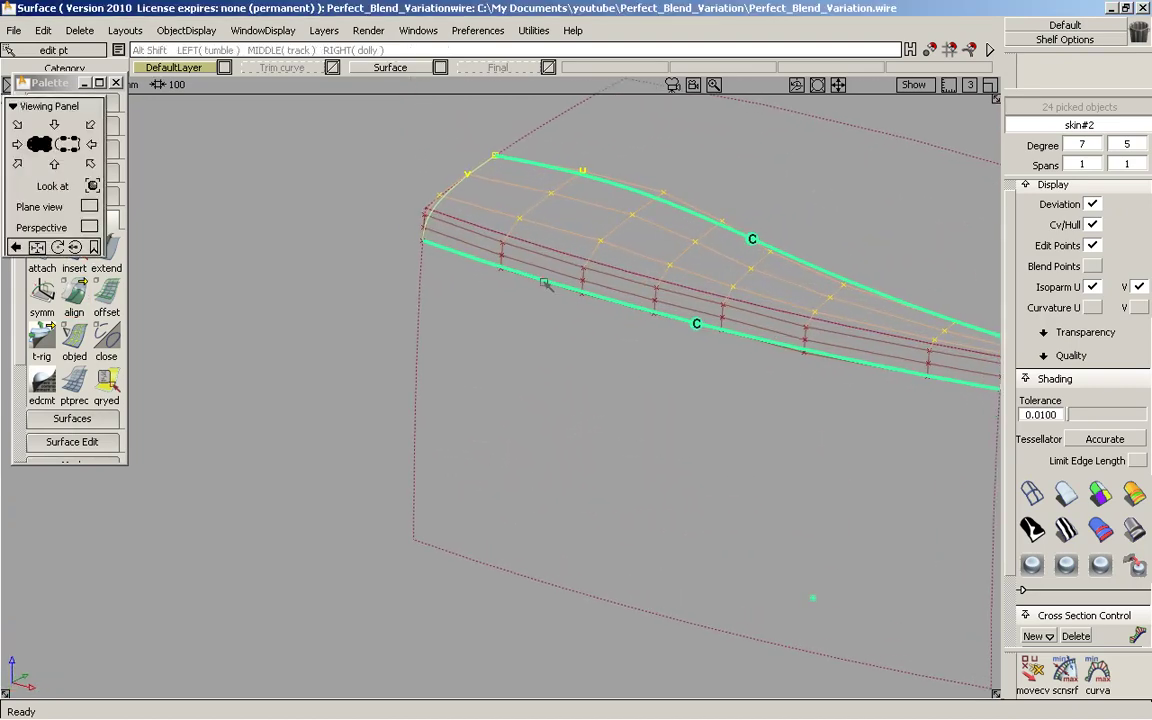
left_click_drag(802, 363, 607, 355, "alt+shift")
left_click(412, 207)
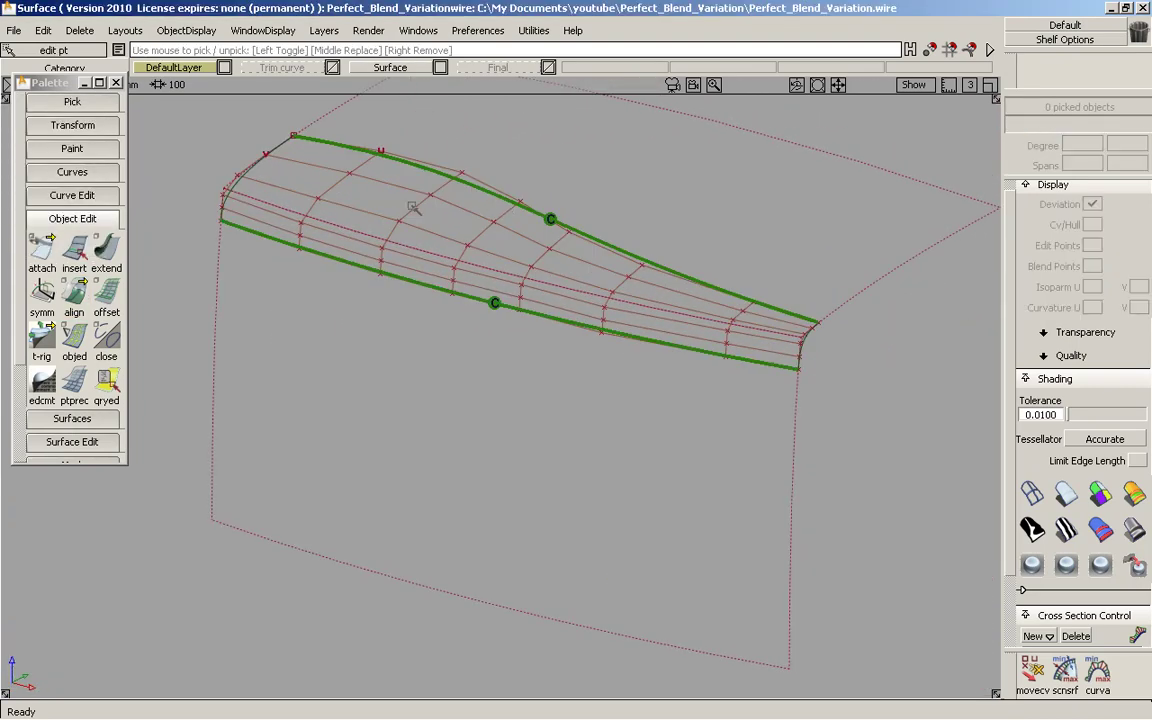
left_click(104, 218)
left_click(82, 265)
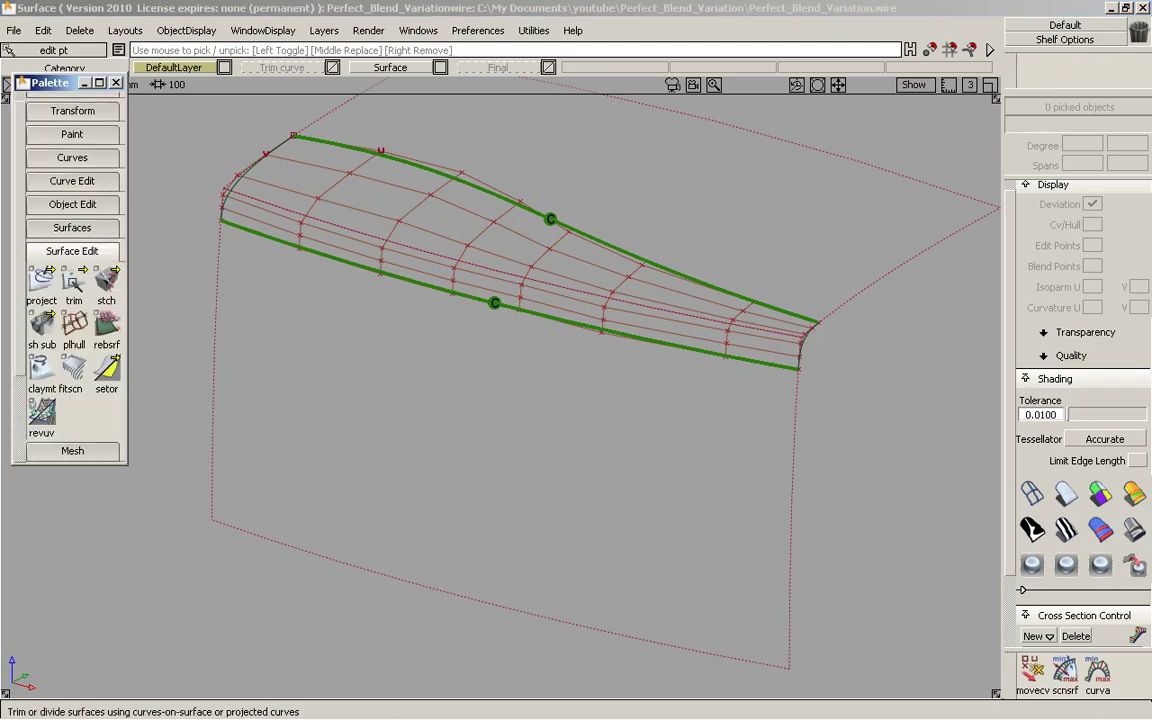
left_click(74, 283)
left_click(850, 303)
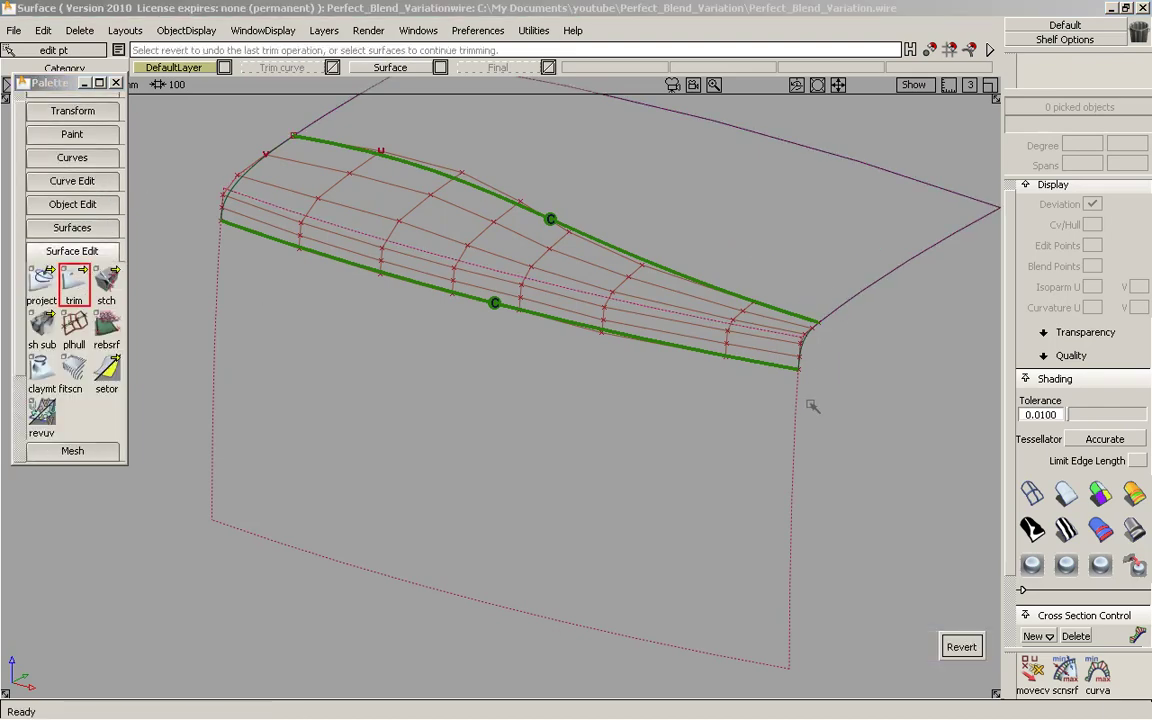
left_click(752, 415)
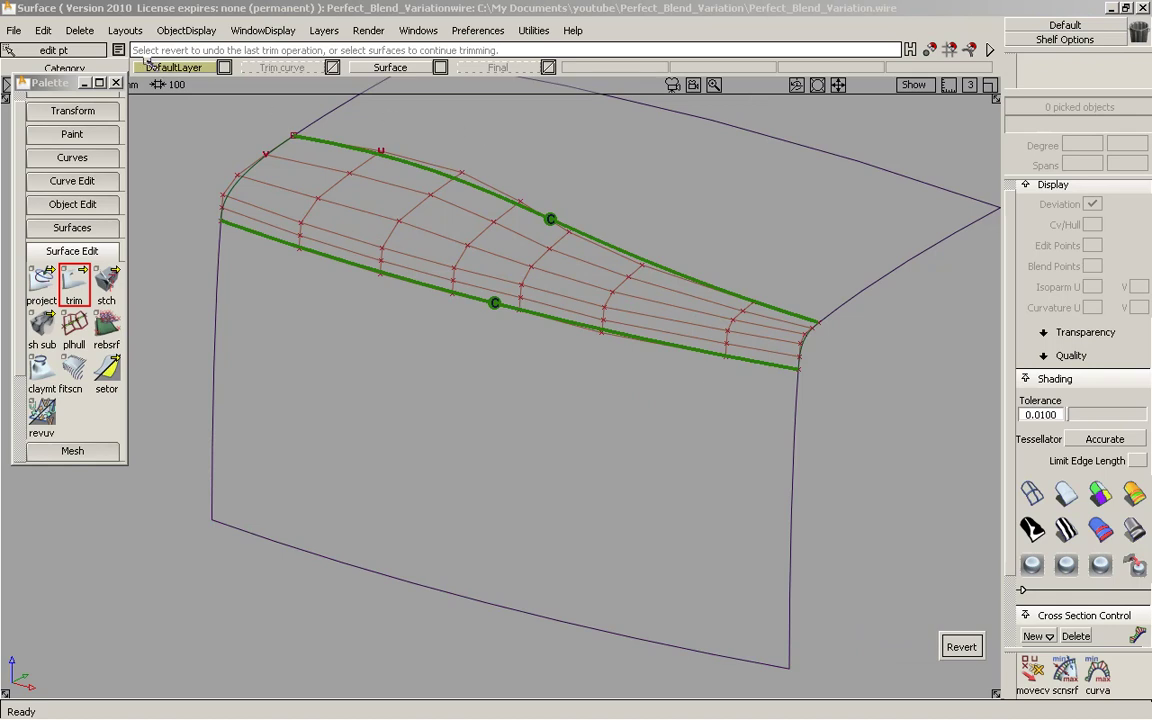
left_click(80, 30)
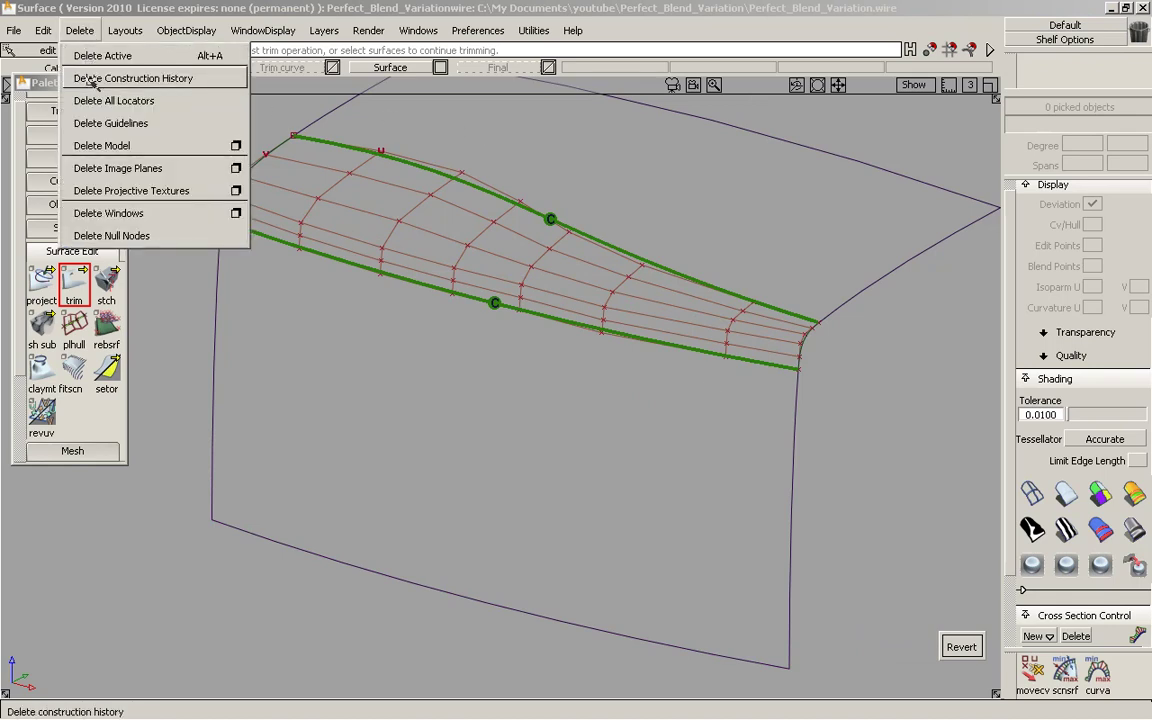
left_click(92, 100)
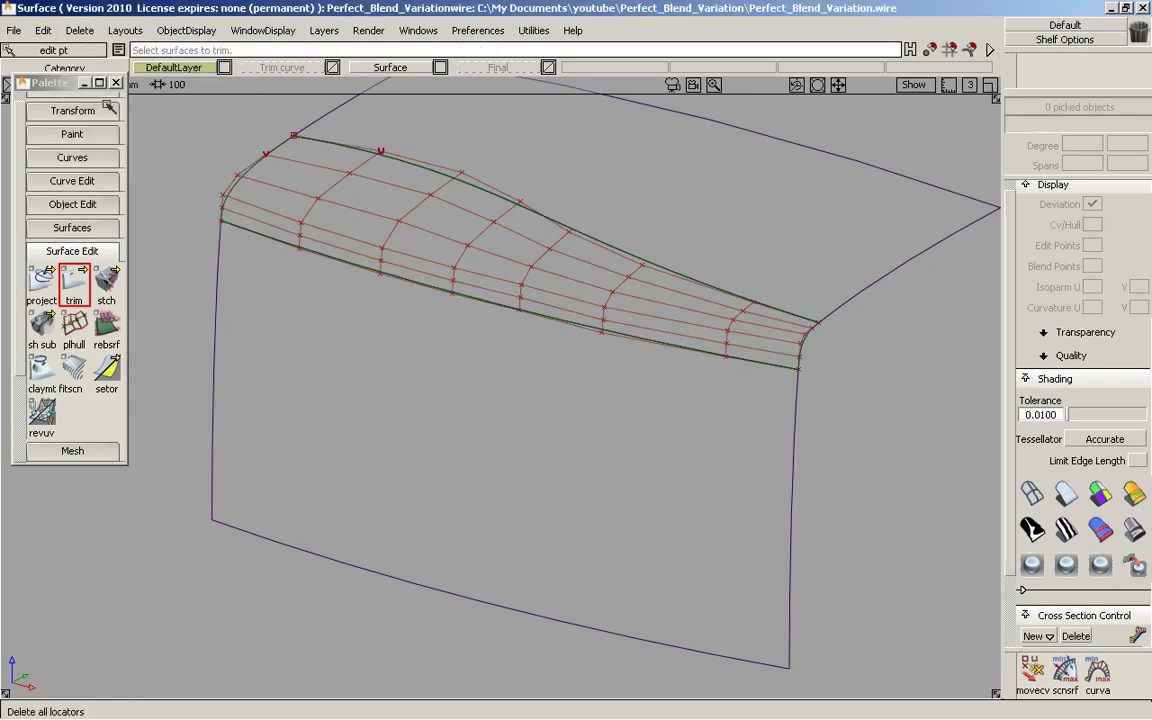
- Hide the skin surface's CVs and hulls and turn on diagnostic shading for all three surfaces
left_click_drag(602, 231, 598, 285, "ctrl+shift")
left_click(598, 285)
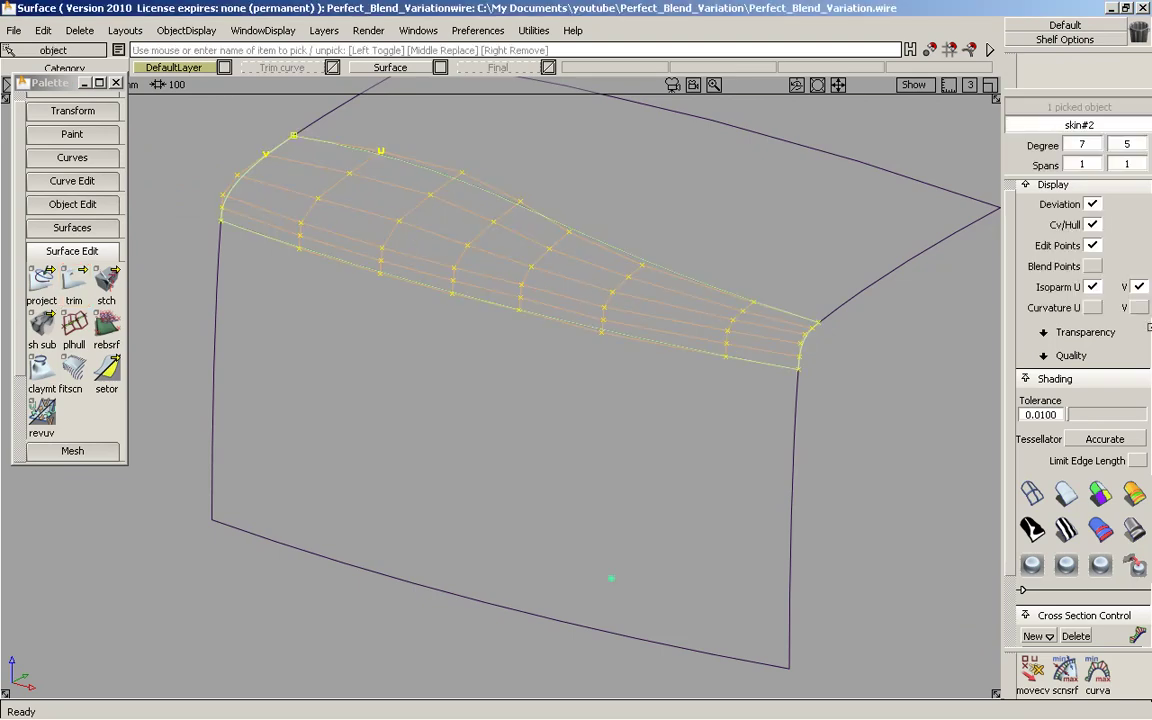
left_click(1093, 224)
left_click(858, 195)
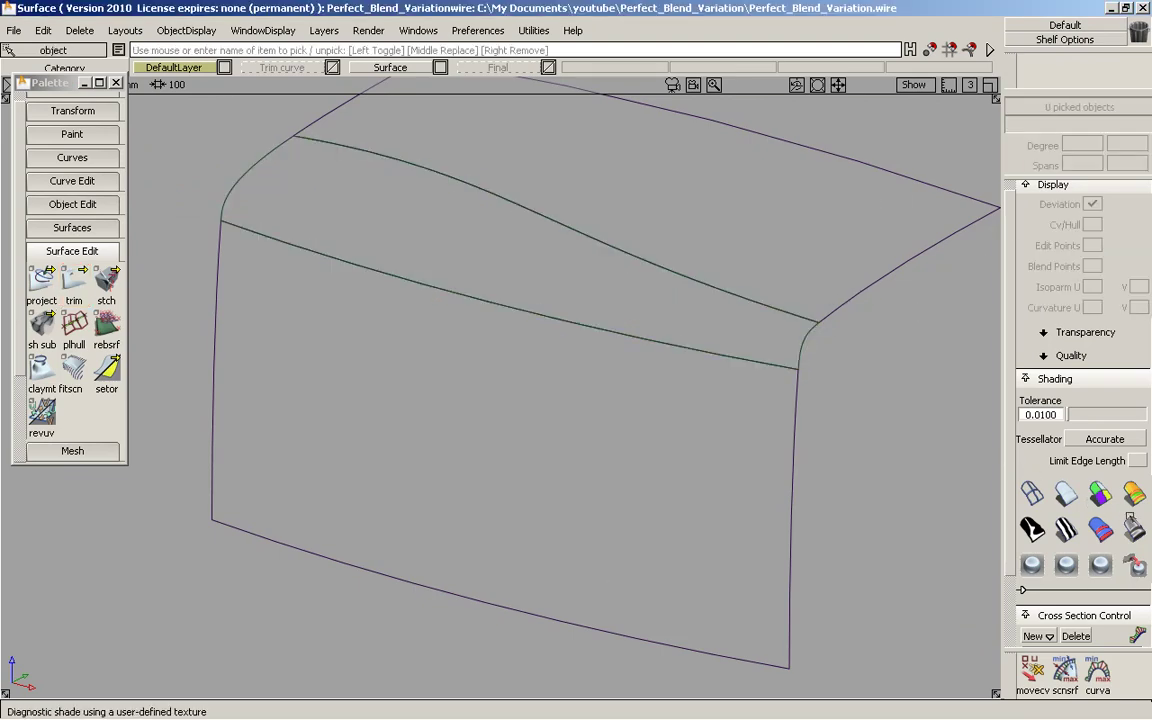
left_click(1030, 490)
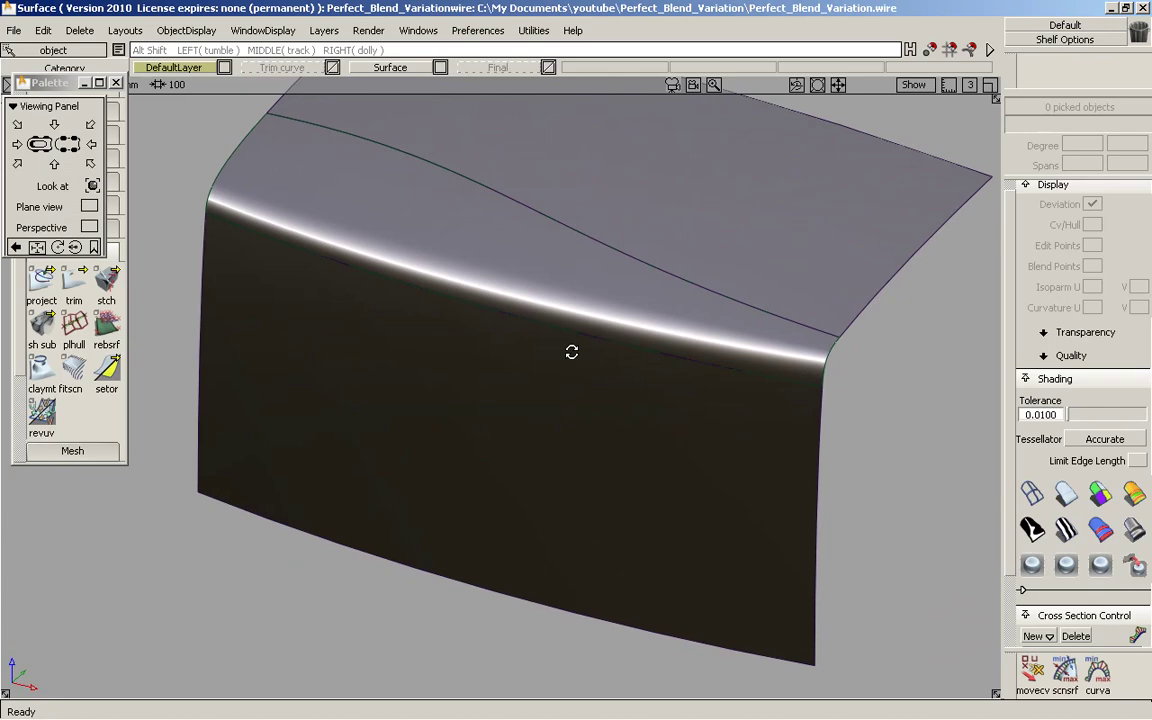